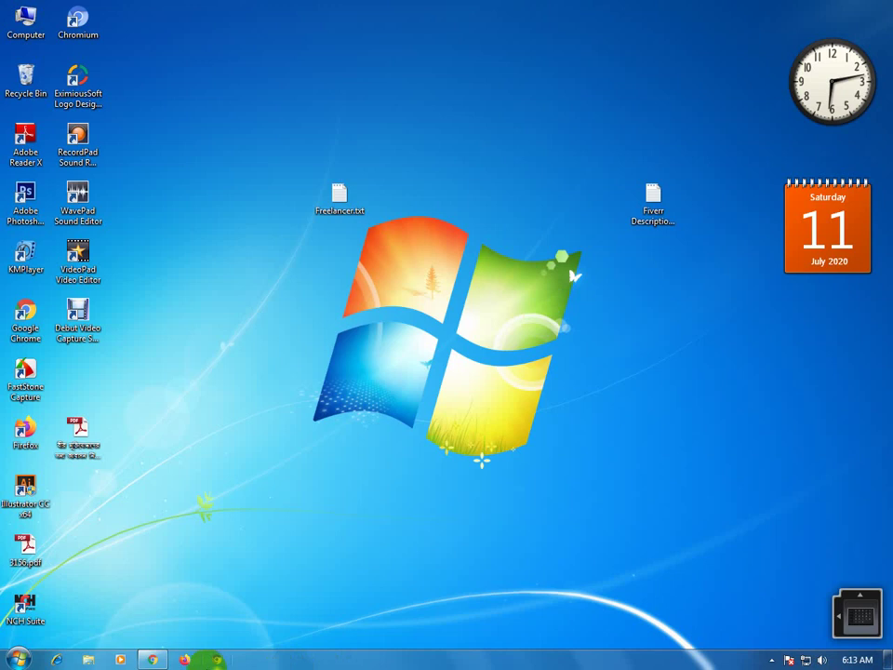
# Refresh the desktop, restore Chrome and load Gmail in the current tab.
pyautogui.rightClick(239, 229)
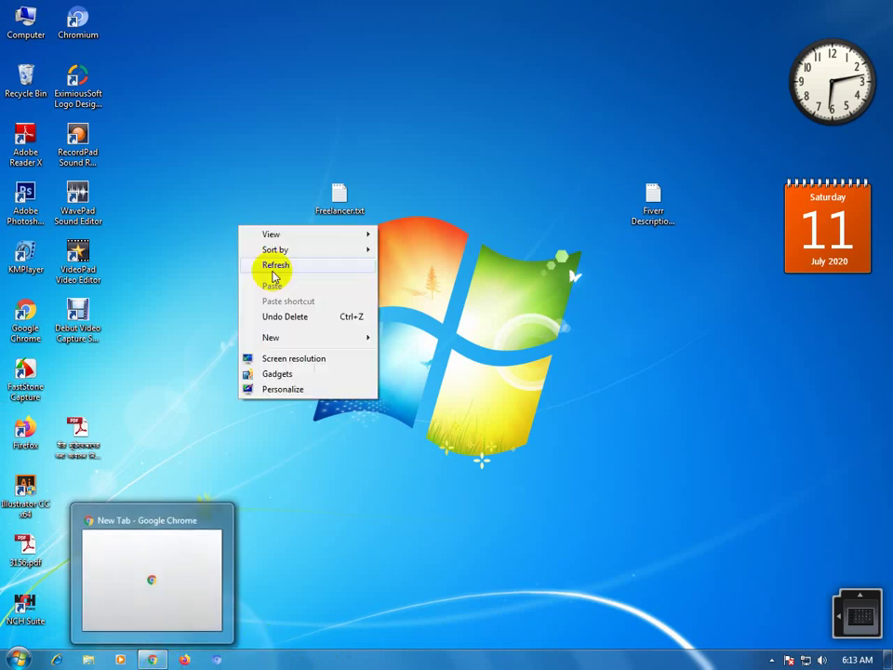
pyautogui.click(273, 268)
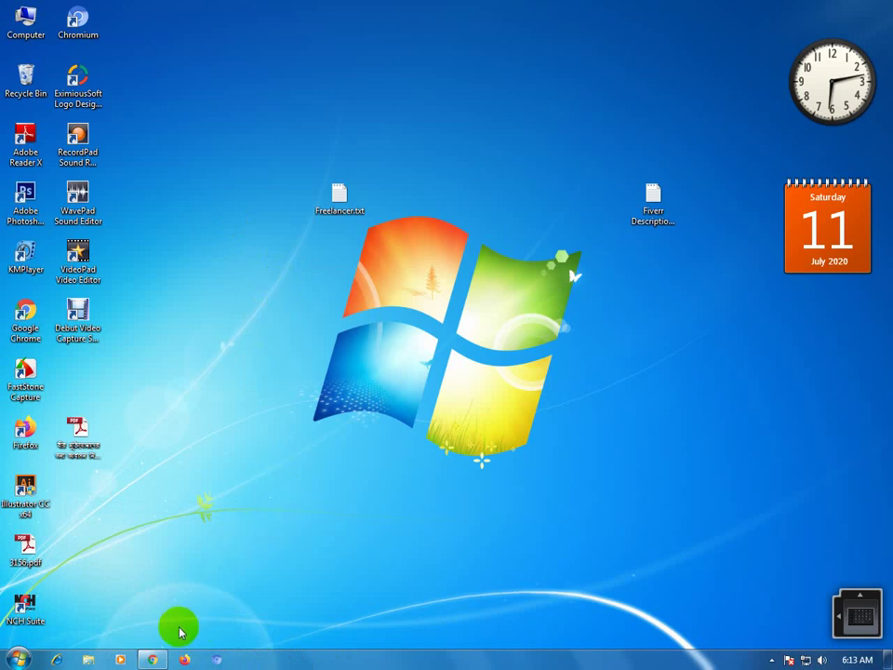
pyautogui.moveTo(163, 657)
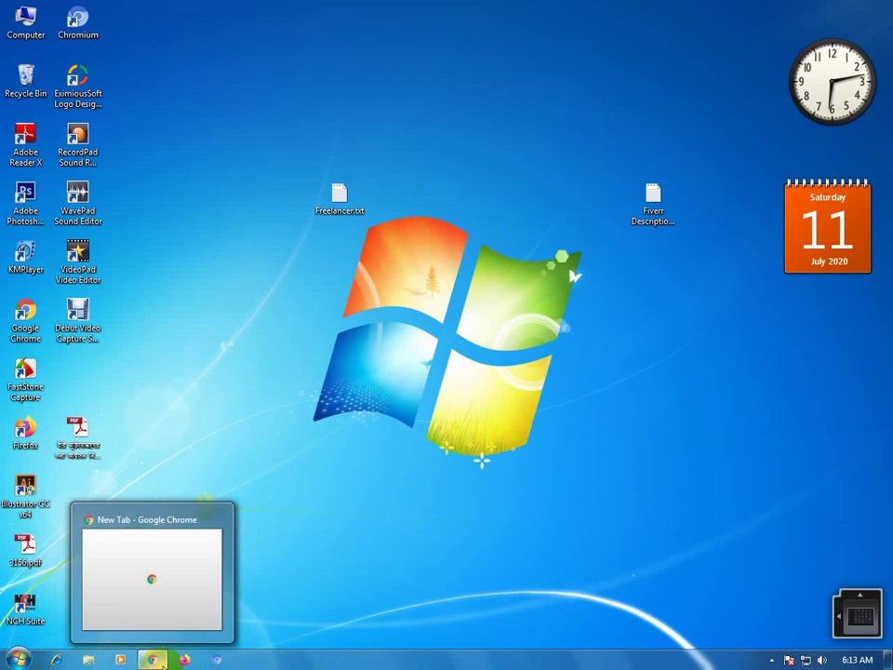
pyautogui.click(152, 660)
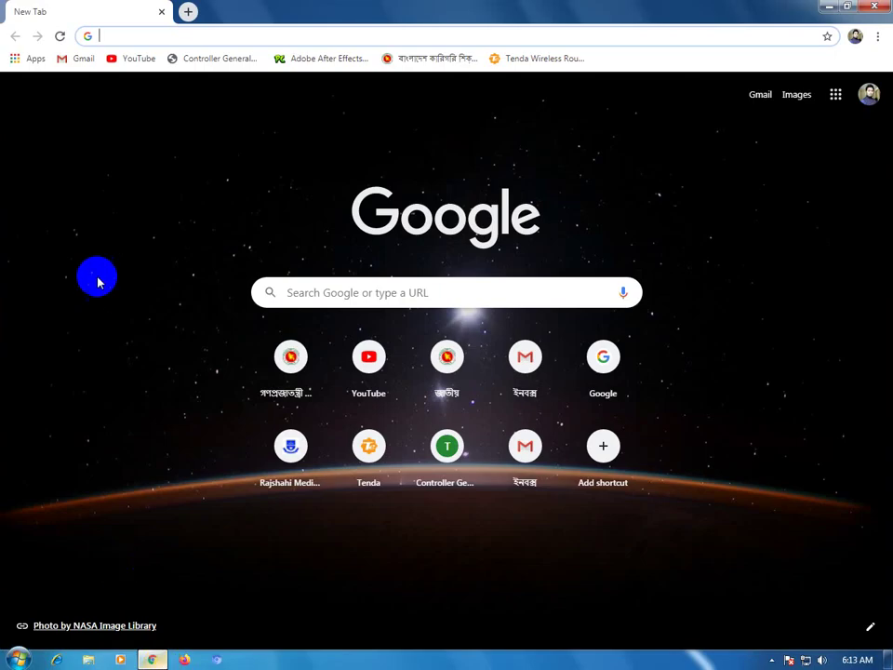
pyautogui.click(76, 59)
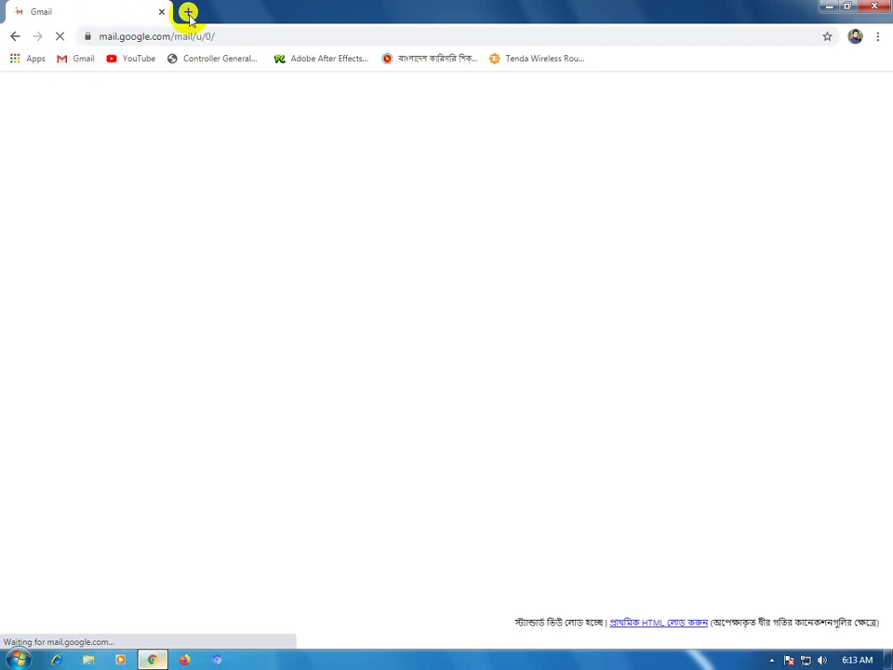
# Search Google for 'freelancer' in a new tab.
pyautogui.click(189, 12)
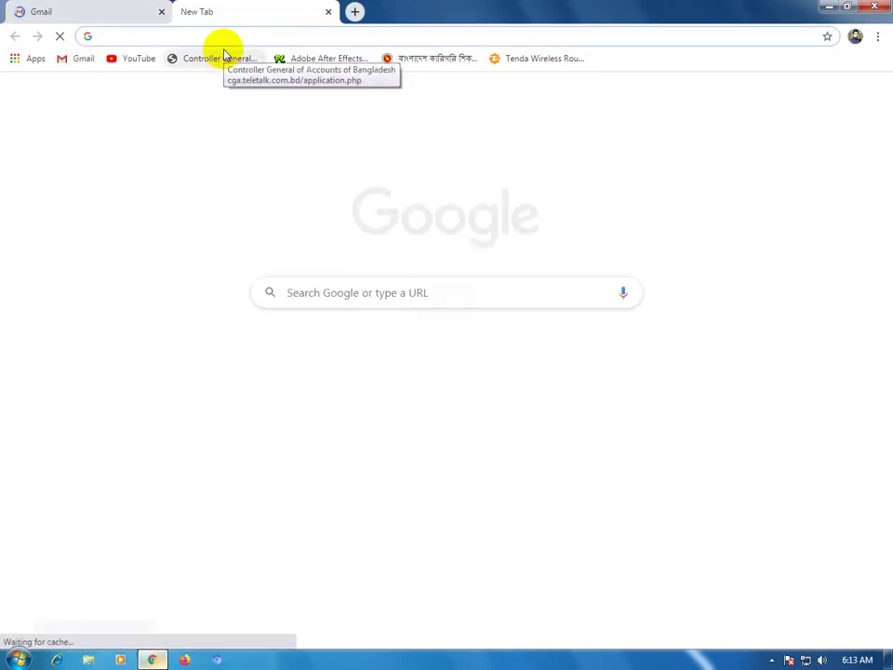
pyautogui.write('f')
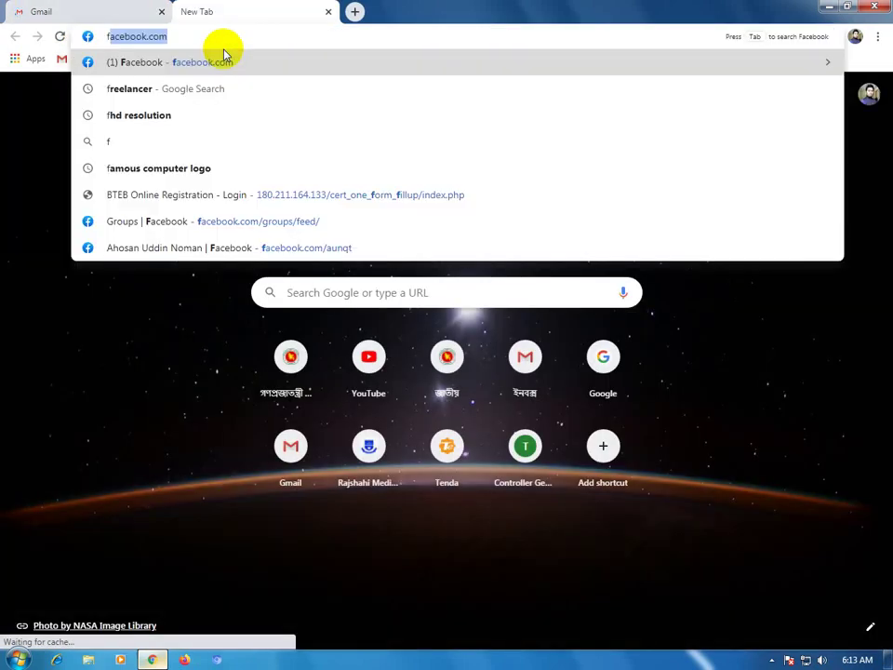
pyautogui.write('r')
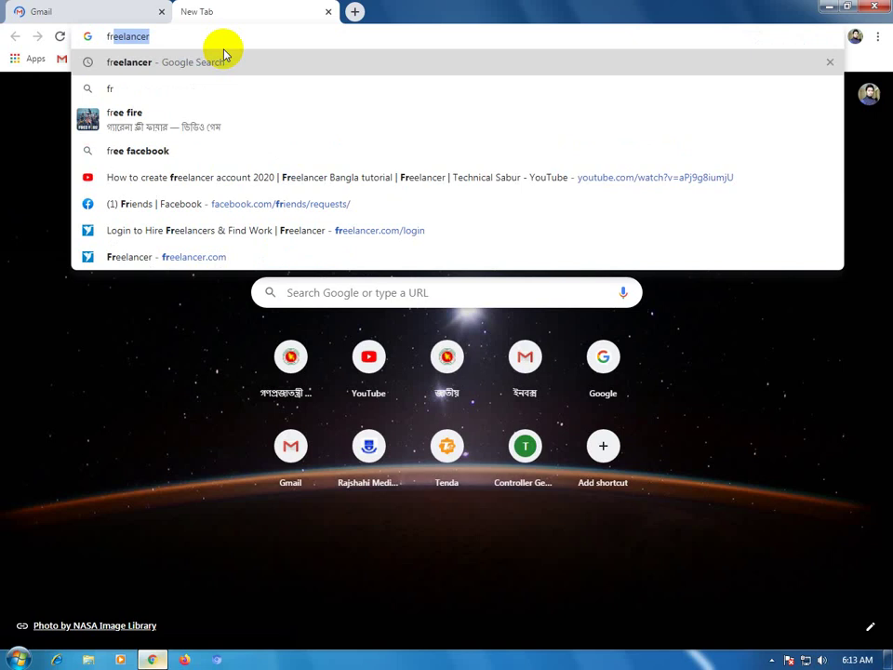
pyautogui.press('Return')
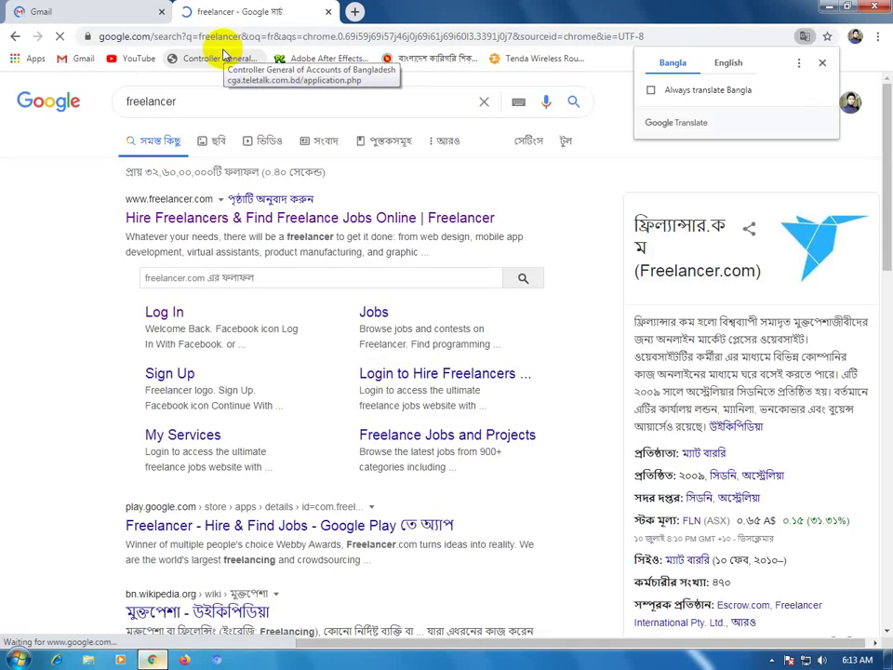
# Open Freelancer's Sign Up page, check the Gmail inbox, and return to the empty sign-up form.
pyautogui.click(168, 377)
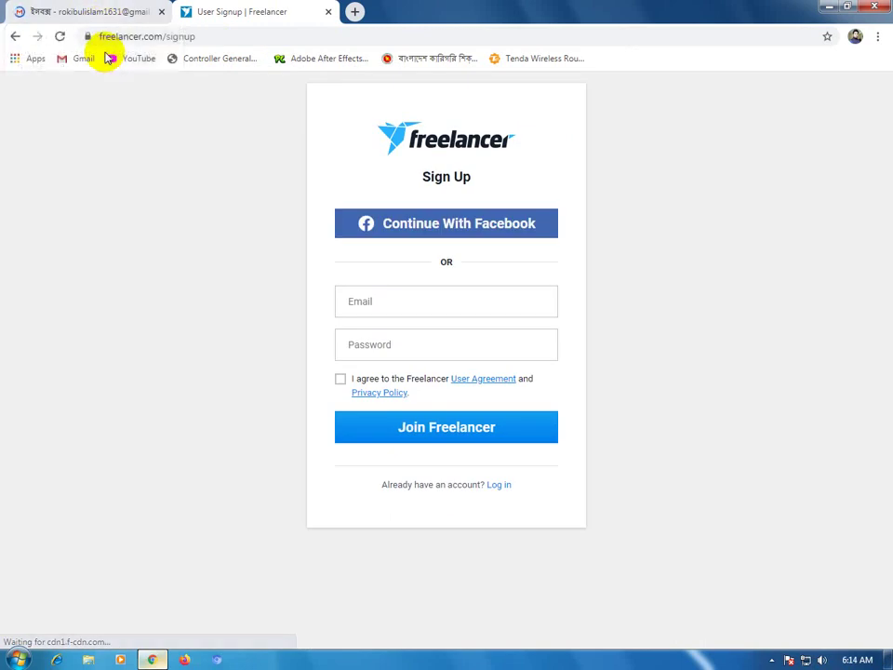
pyautogui.click(109, 20)
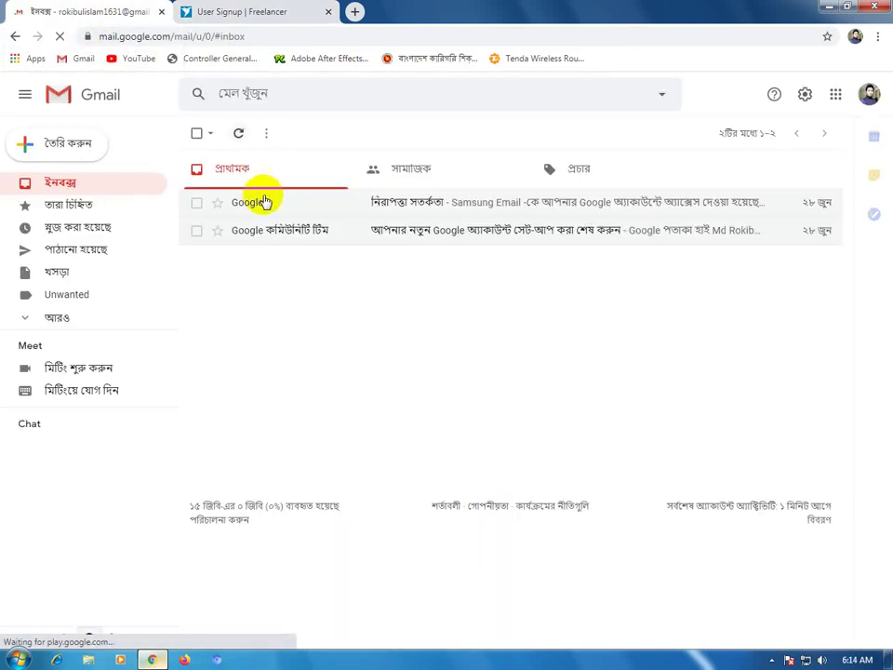
pyautogui.click(279, 11)
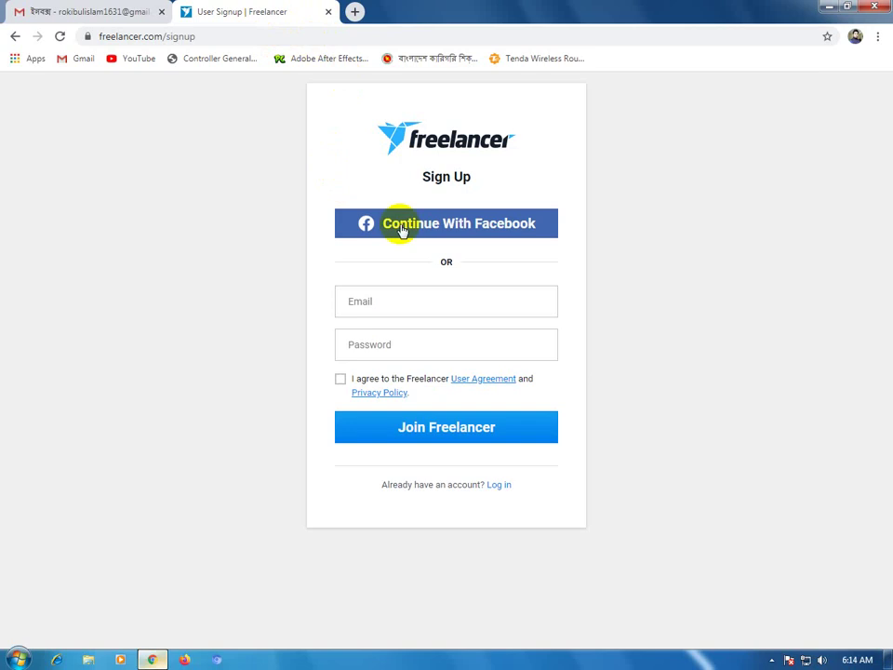
pyautogui.click(458, 342)
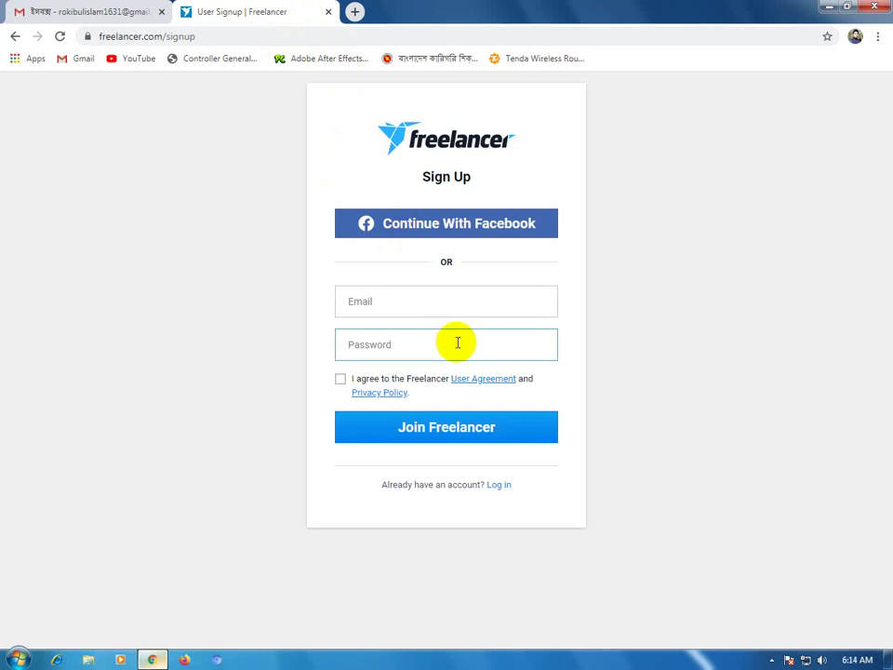
pyautogui.click(441, 310)
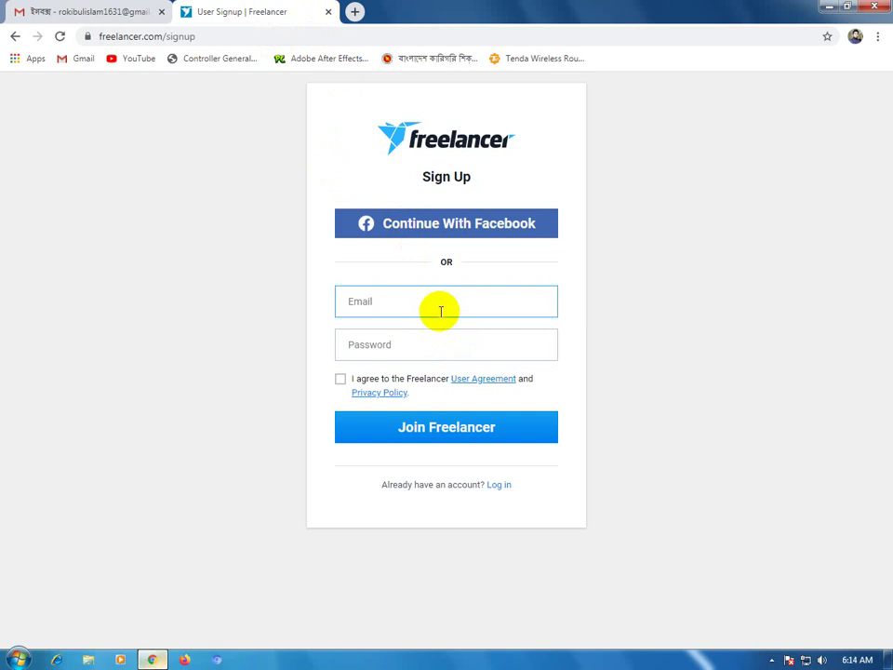
pyautogui.click(423, 243)
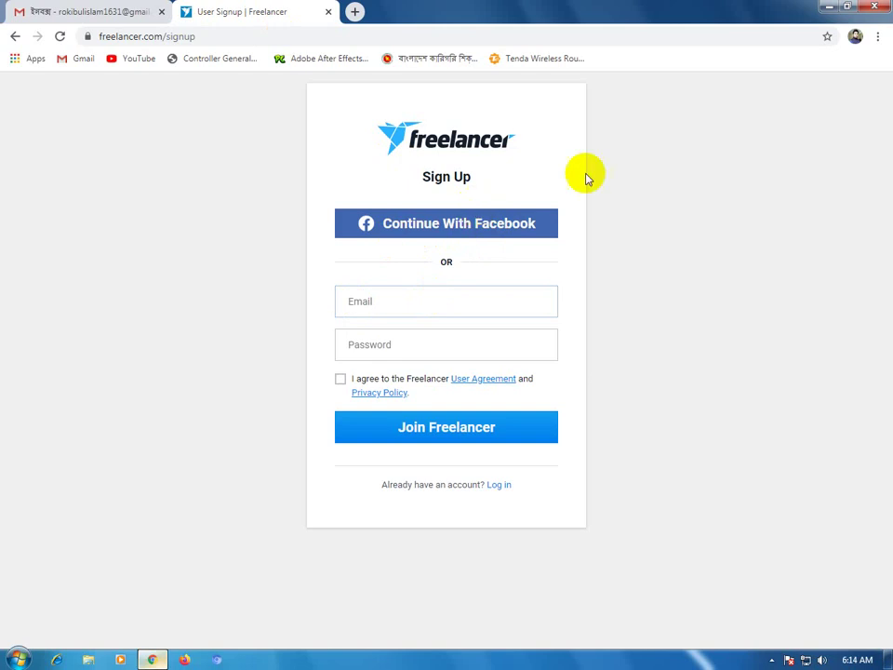
# Open Freelancer.txt in Notepad, select and copy its e-mail address line, then return to Chrome.
pyautogui.click(827, 6)
pyautogui.click(344, 199)
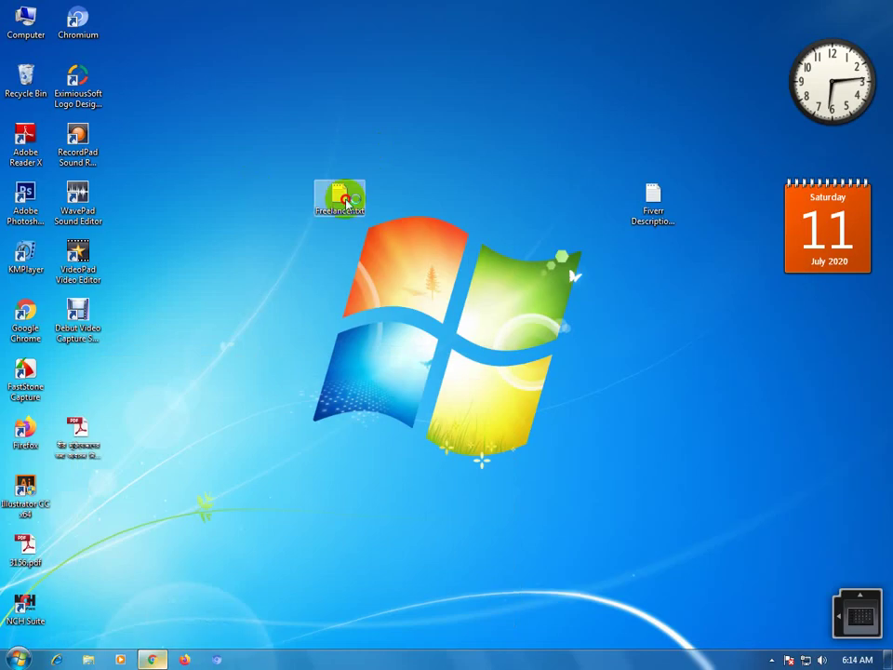
pyautogui.doubleClick(344, 199)
pyautogui.doubleClick(164, 414)
pyautogui.hotkey('ctrl', 'c')
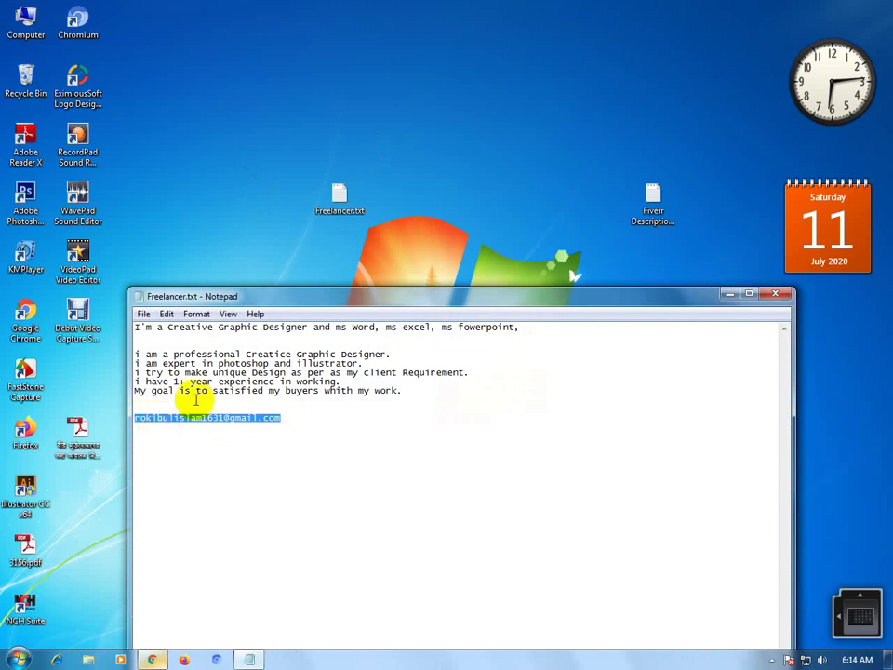
pyautogui.click(154, 659)
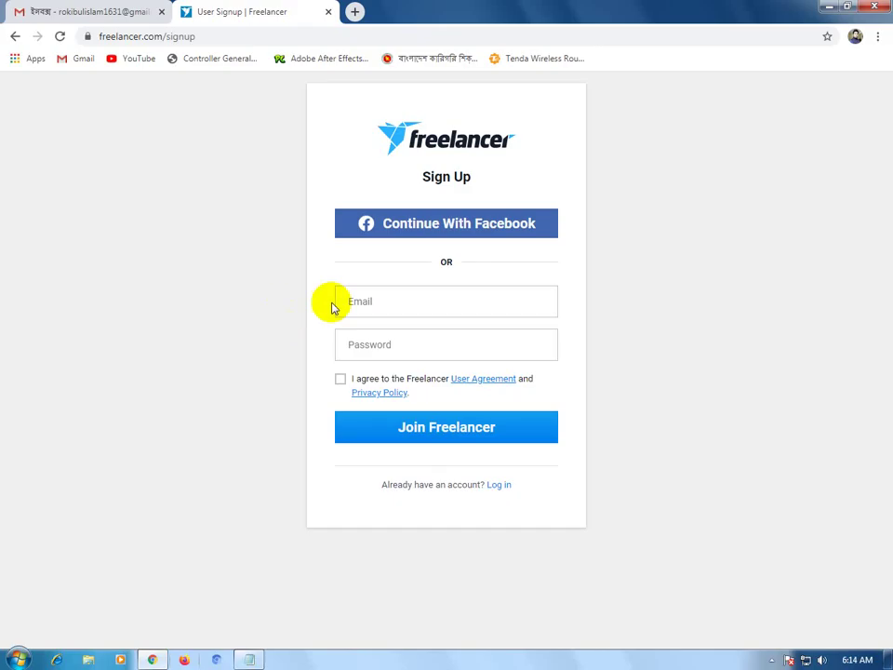
# Paste the copied e-mail, enter the account password, accept the user agreement and join Freelancer.
pyautogui.click(387, 300)
pyautogui.hotkey('ctrl', 'v')
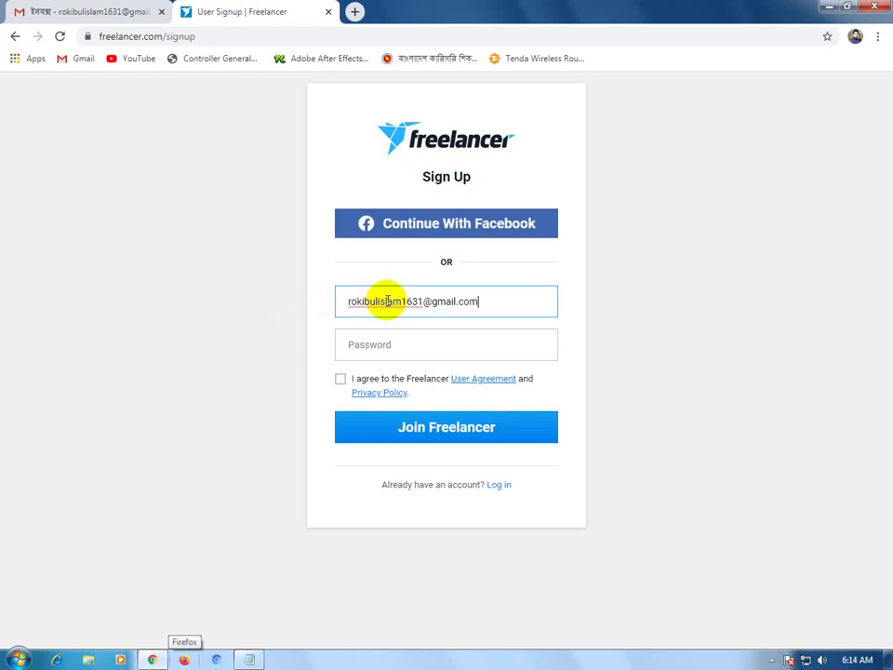
pyautogui.click(430, 338)
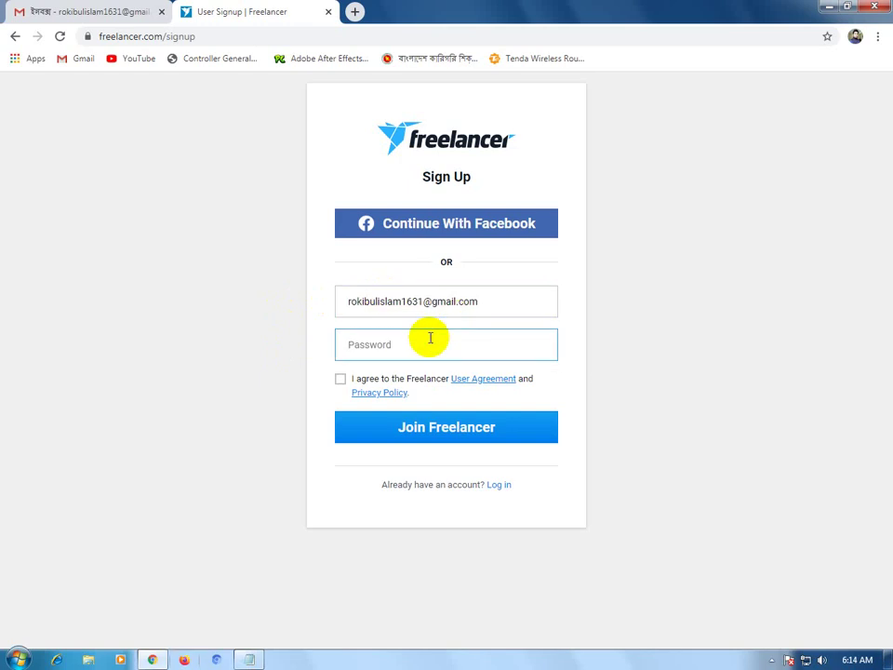
pyautogui.write('••••••••')
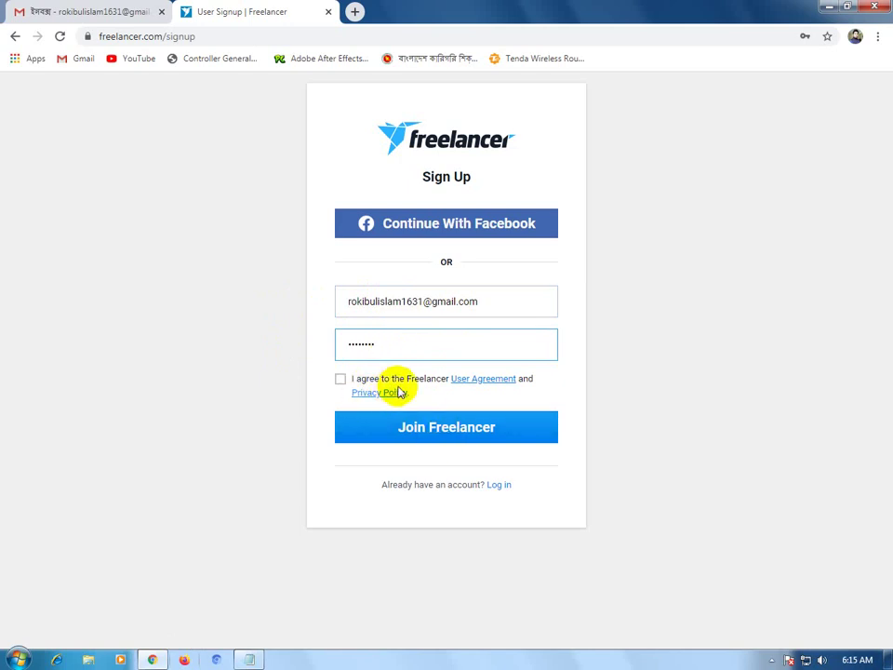
pyautogui.click(340, 379)
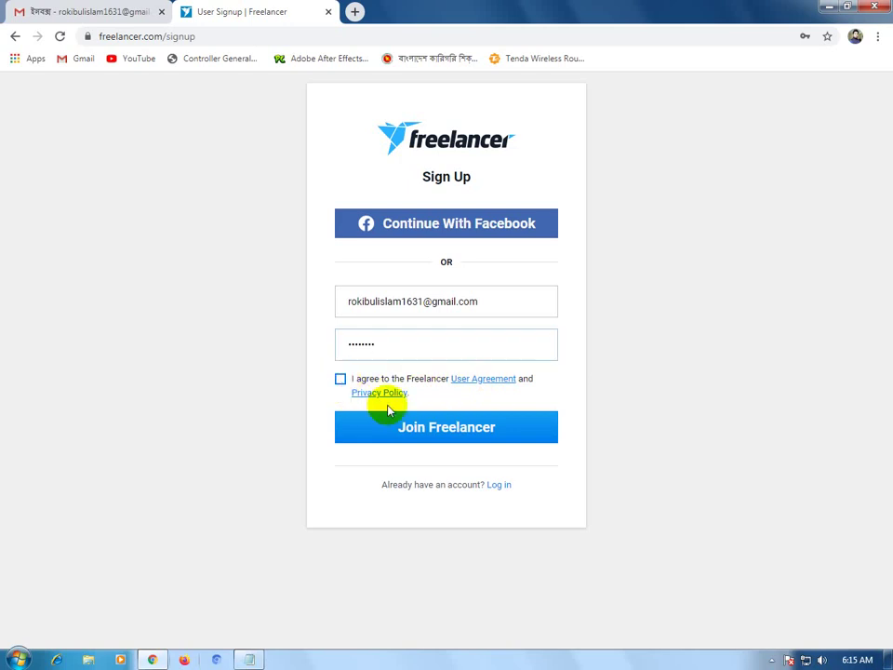
pyautogui.click(448, 436)
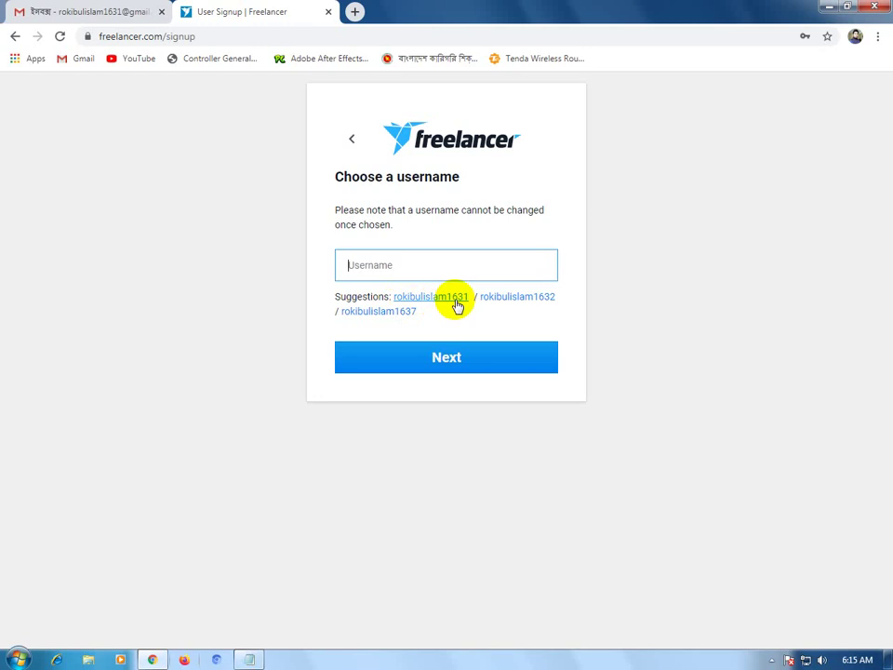
# Take the first suggested username, change its first letter to capital R, and continue.
pyautogui.click(456, 305)
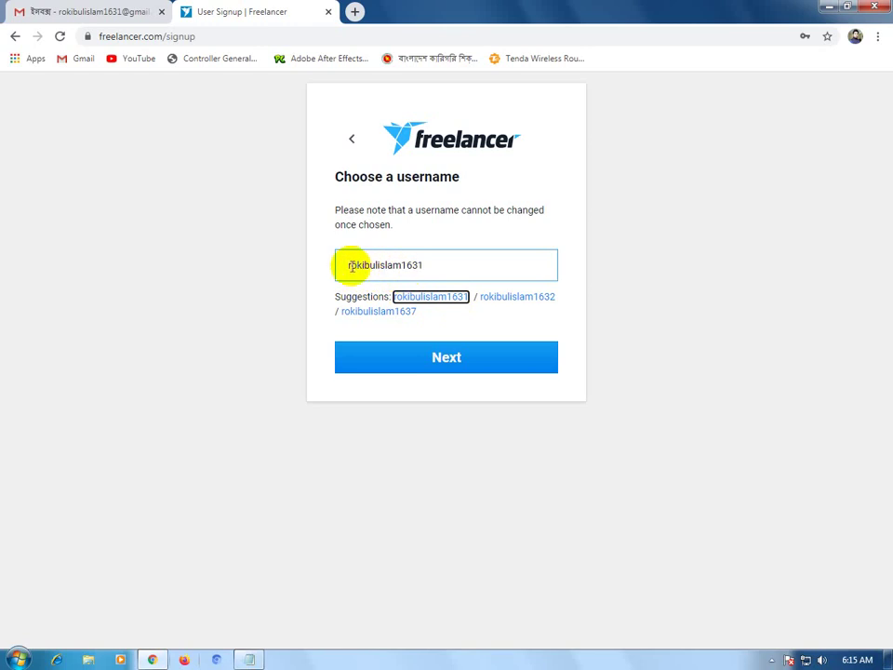
pyautogui.click(351, 265)
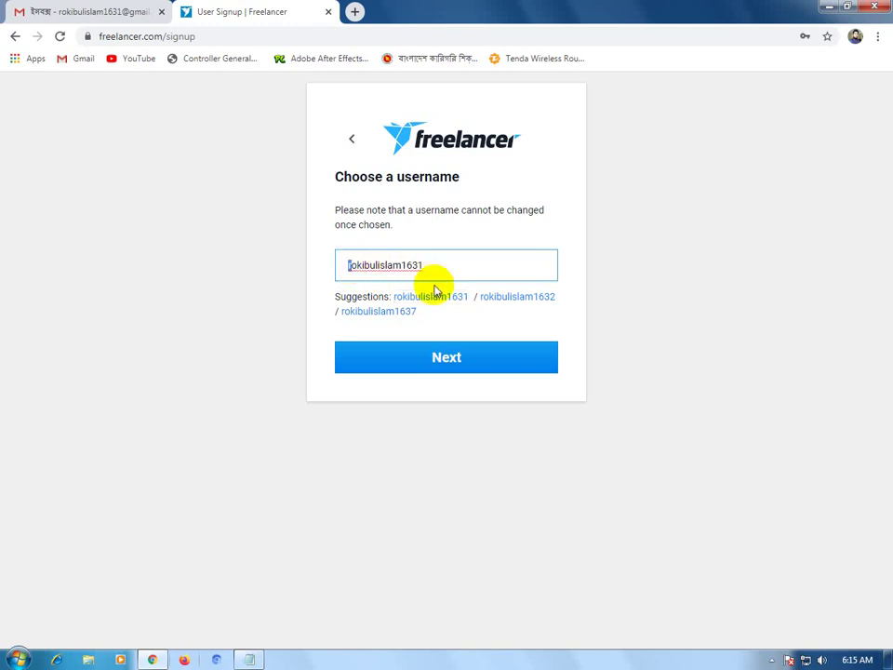
pyautogui.press('BackSpace')
pyautogui.write('R')
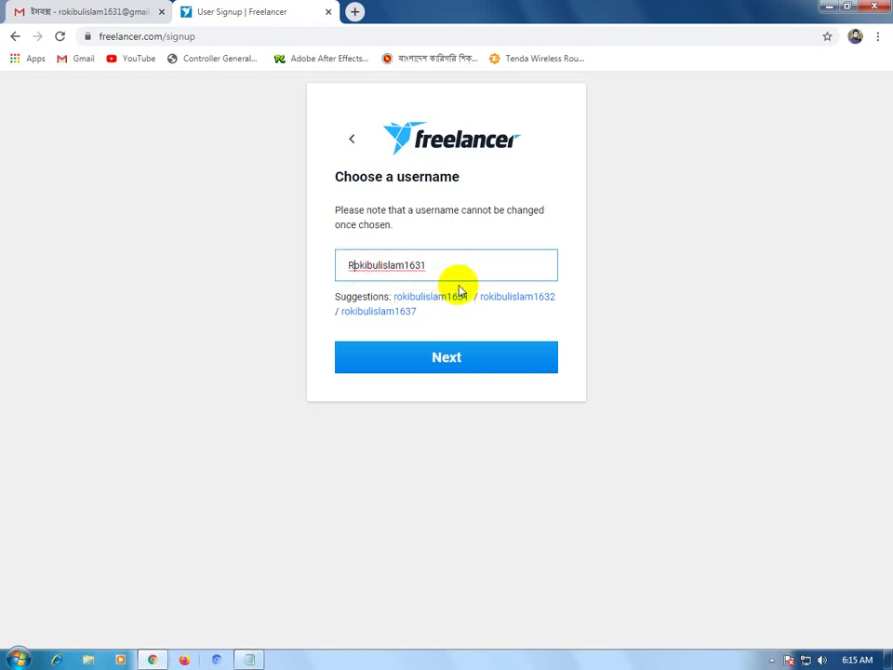
pyautogui.click(502, 369)
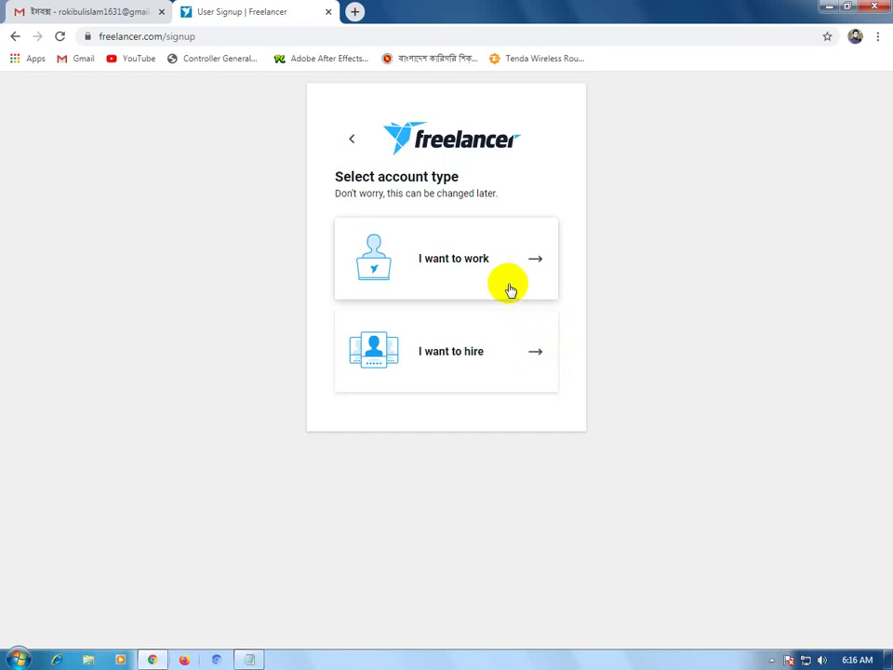
# Choose 'I want to work' as the account type and save the login in Chrome.
pyautogui.click(480, 282)
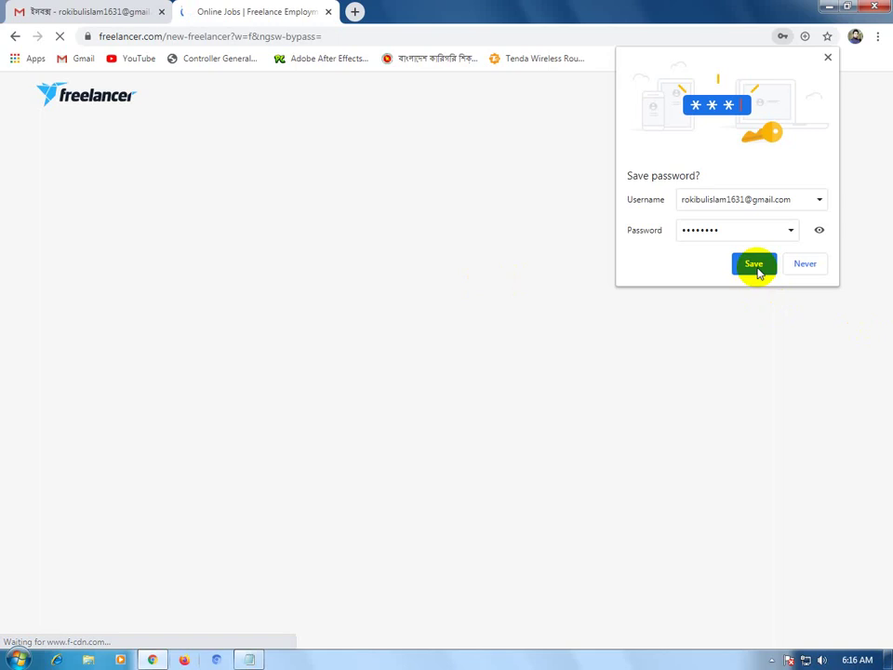
pyautogui.click(754, 264)
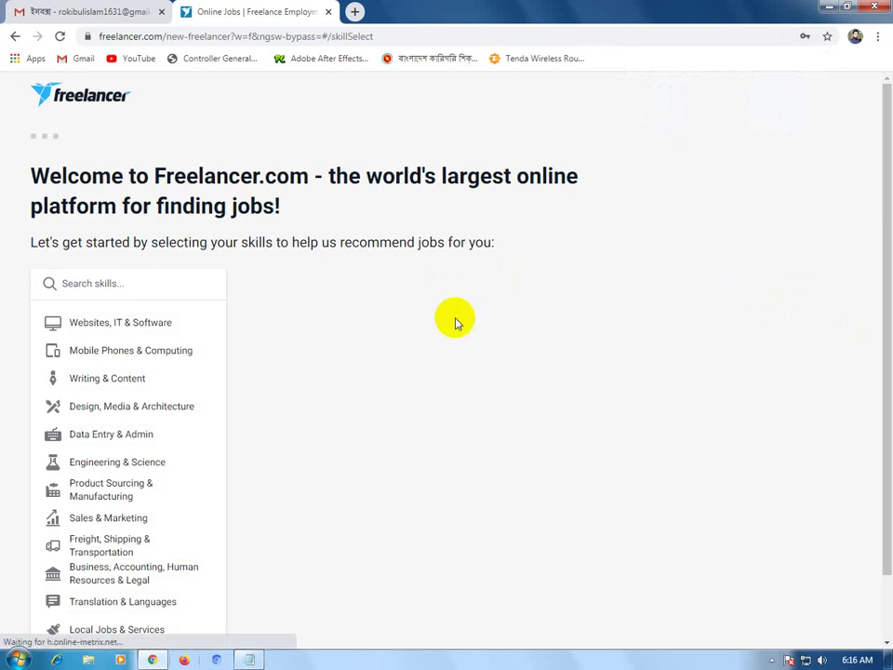
# Browse the skill-selection page and bring up the Design, Media & Architecture skills list.
pyautogui.scroll(-1, 375, 325)
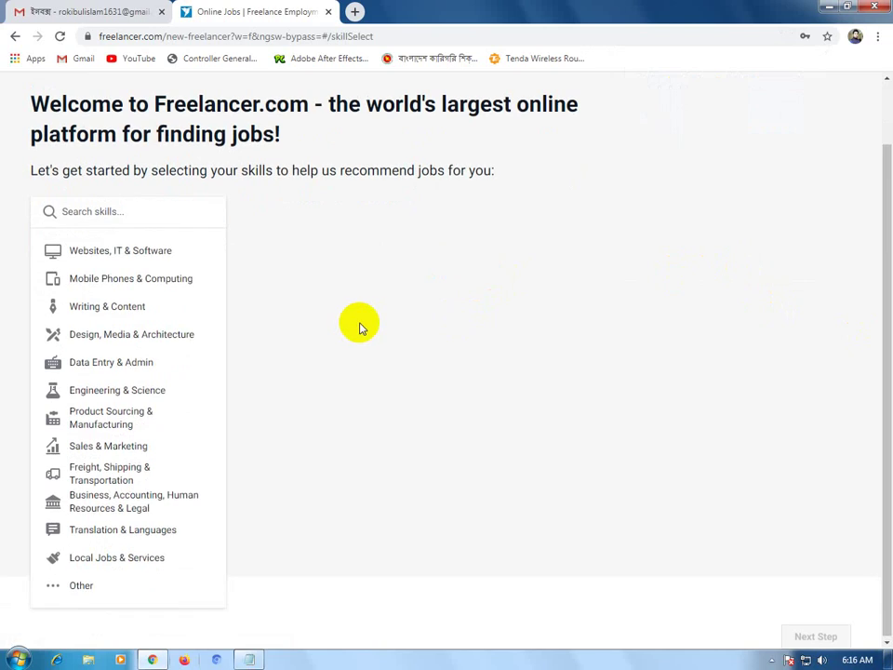
pyautogui.scroll(1, 353, 322)
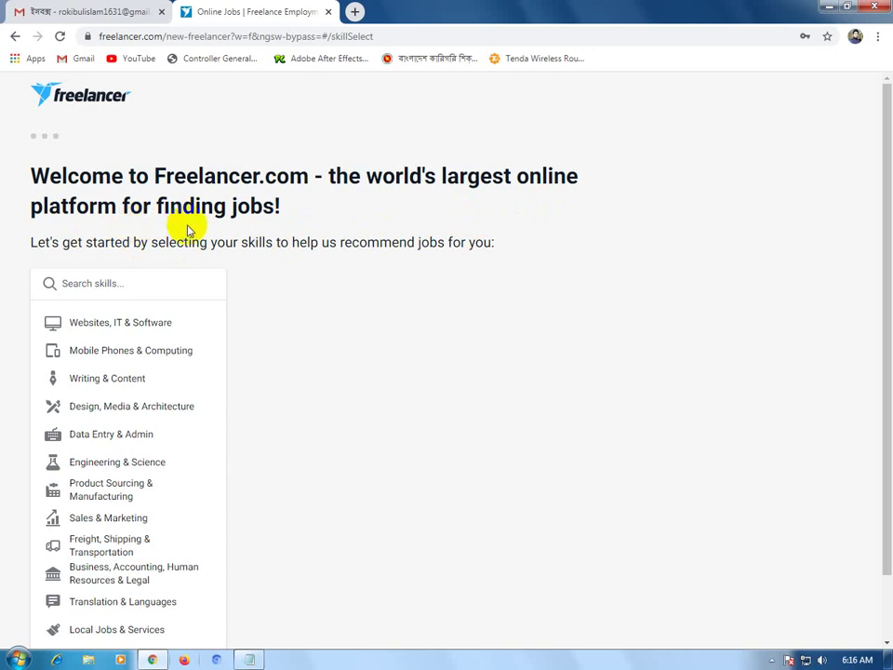
pyautogui.click(129, 283)
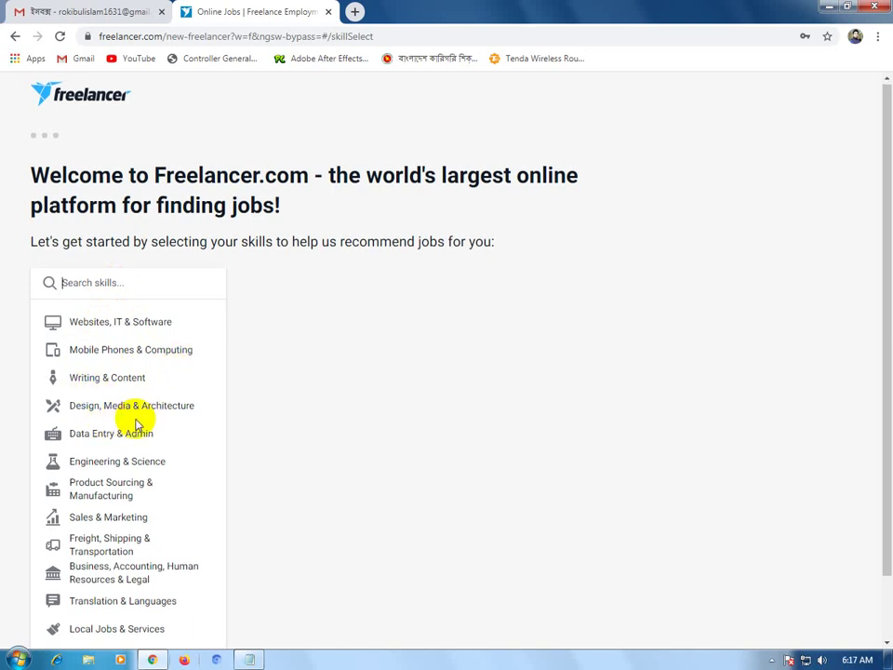
pyautogui.scroll(-1, 130, 420)
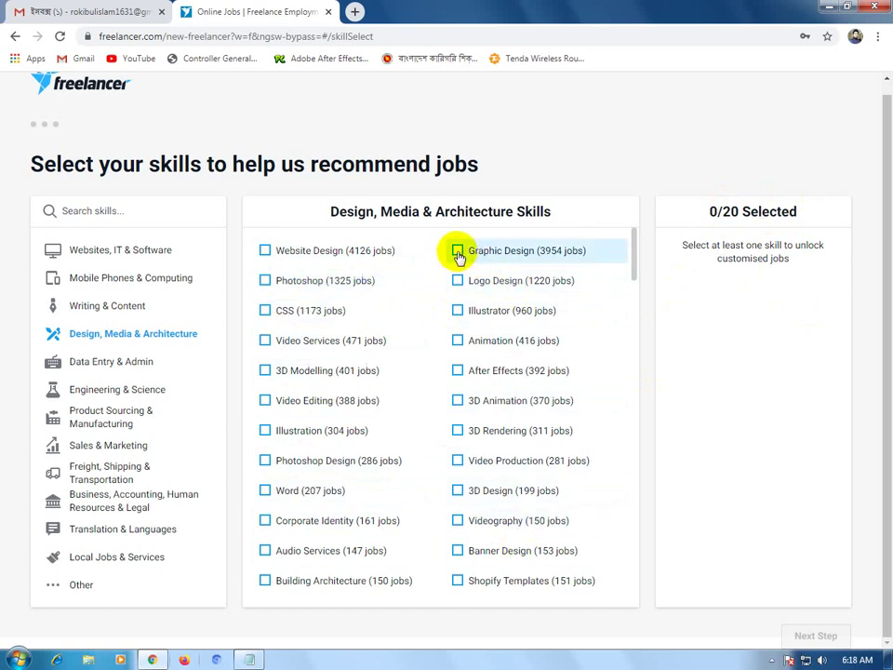
# Select Graphic Design, Logo Design, Photoshop, Word, Banner Design, Illustration and Photoshop Design skills.
pyautogui.click(457, 251)
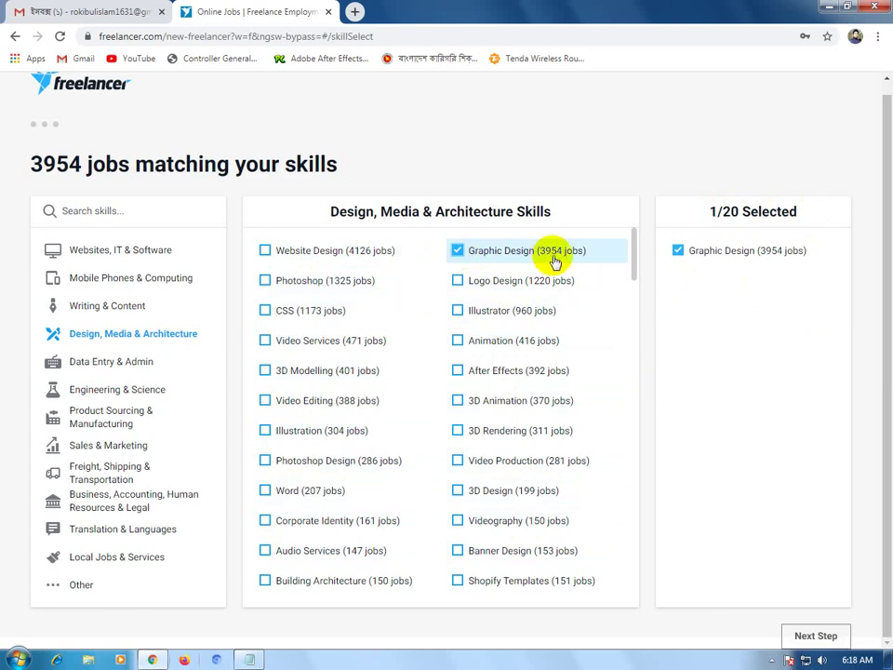
pyautogui.click(457, 281)
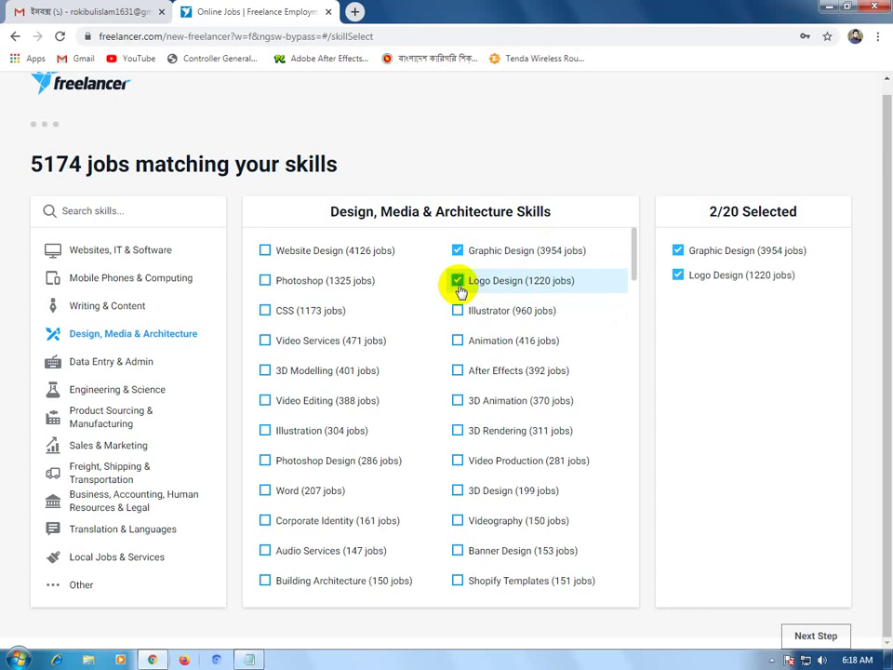
pyautogui.click(265, 288)
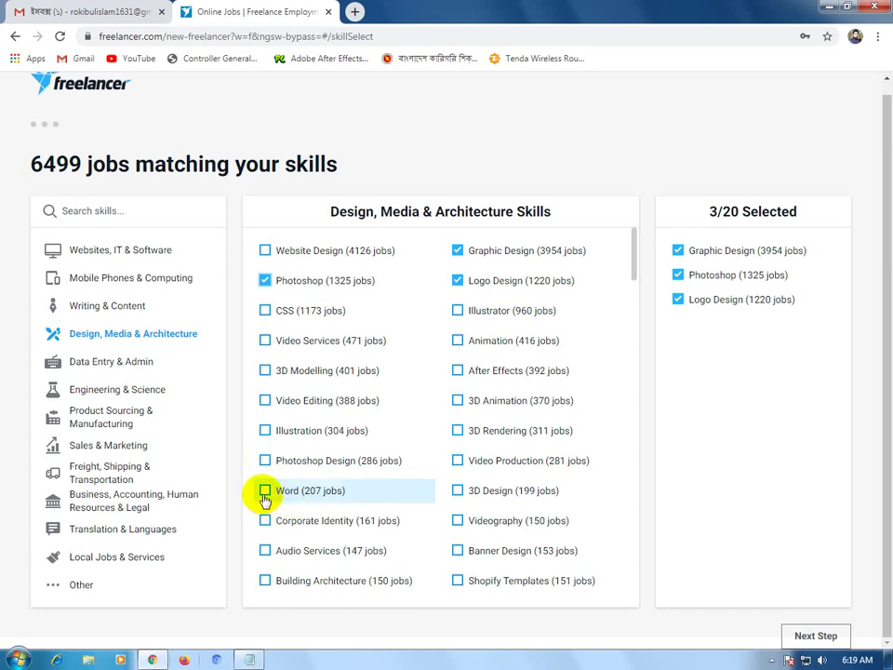
pyautogui.click(265, 493)
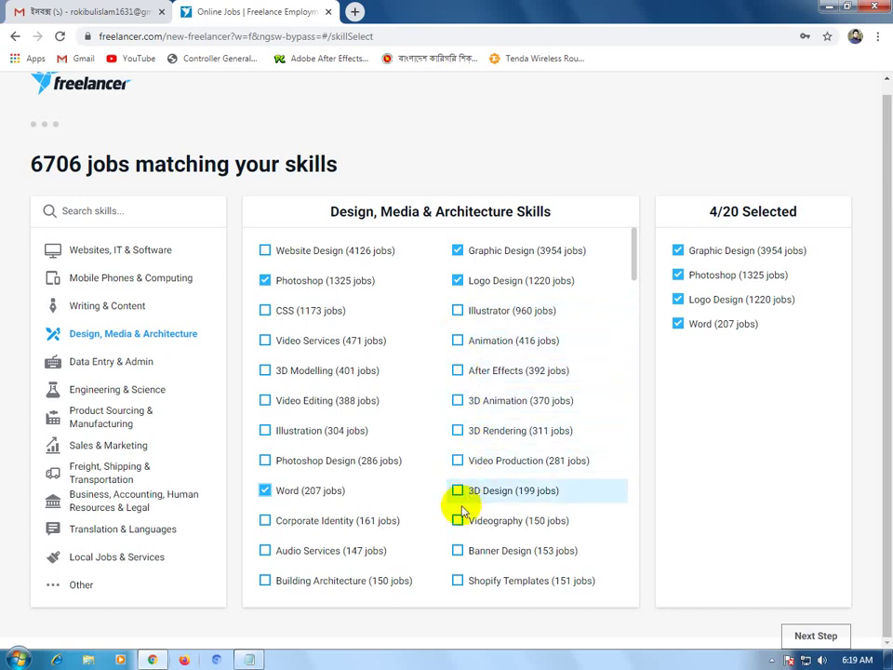
pyautogui.click(457, 553)
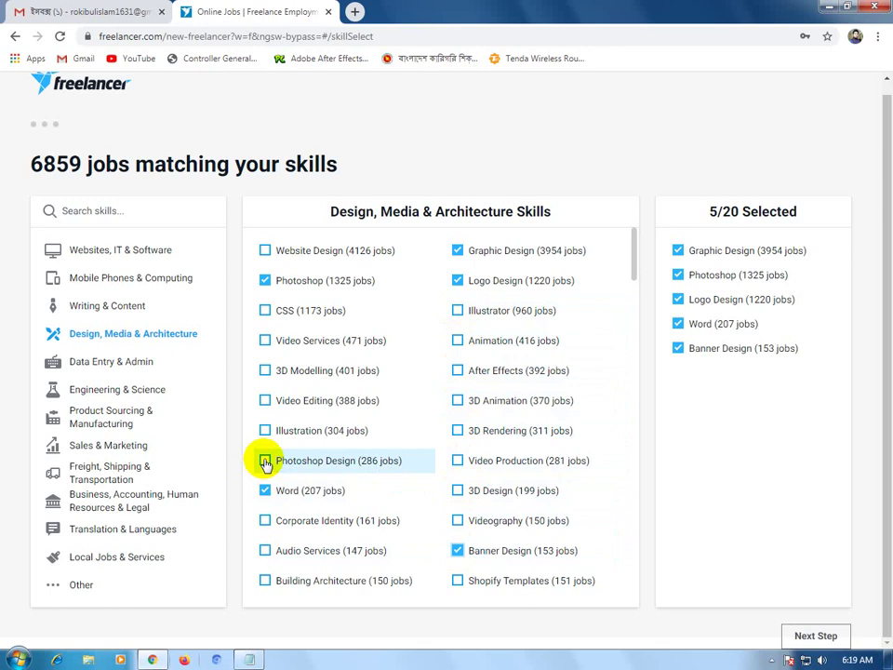
pyautogui.click(266, 431)
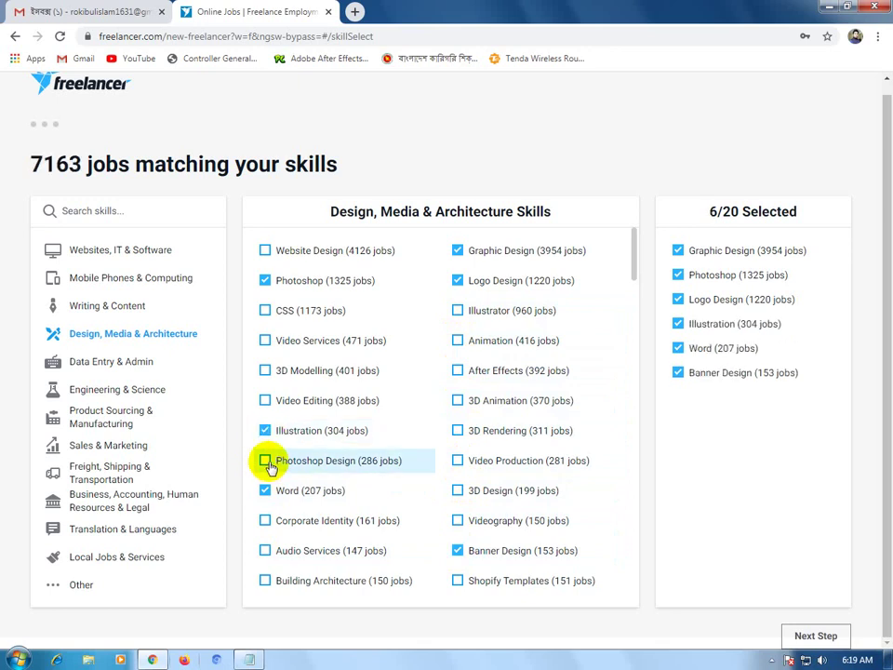
pyautogui.click(269, 464)
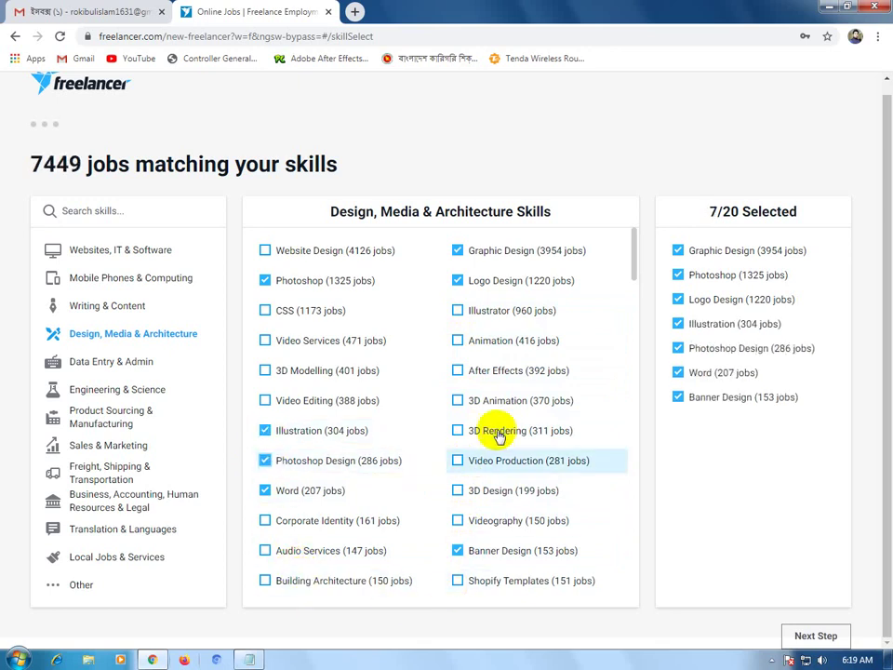
# Add Poster Design, Image Processing and Business Cards, bringing the total to ten skills.
pyautogui.scroll(-2, 483, 353)
pyautogui.scroll(2, 480, 317)
pyautogui.scroll(-7, 482, 337)
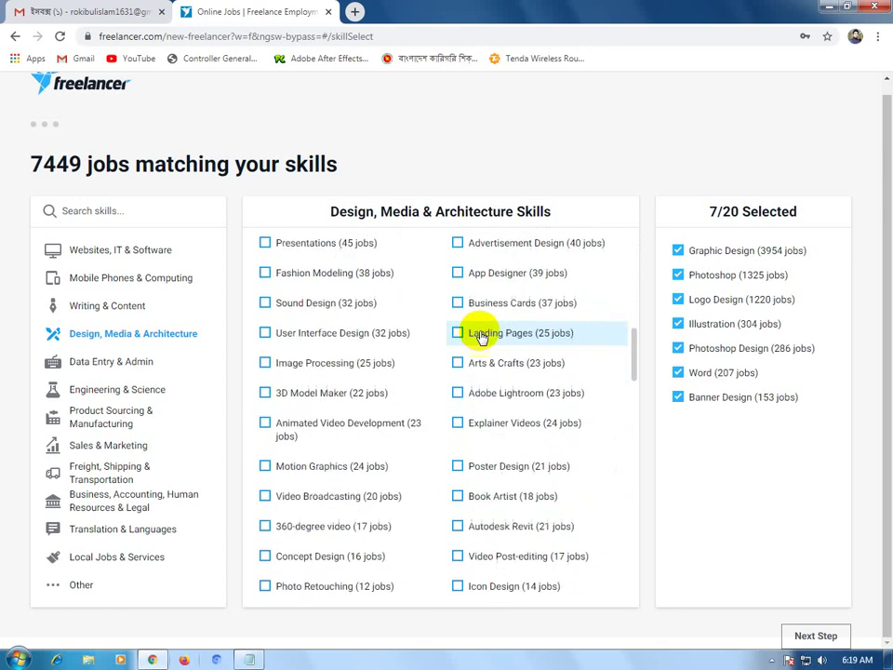
pyautogui.click(459, 469)
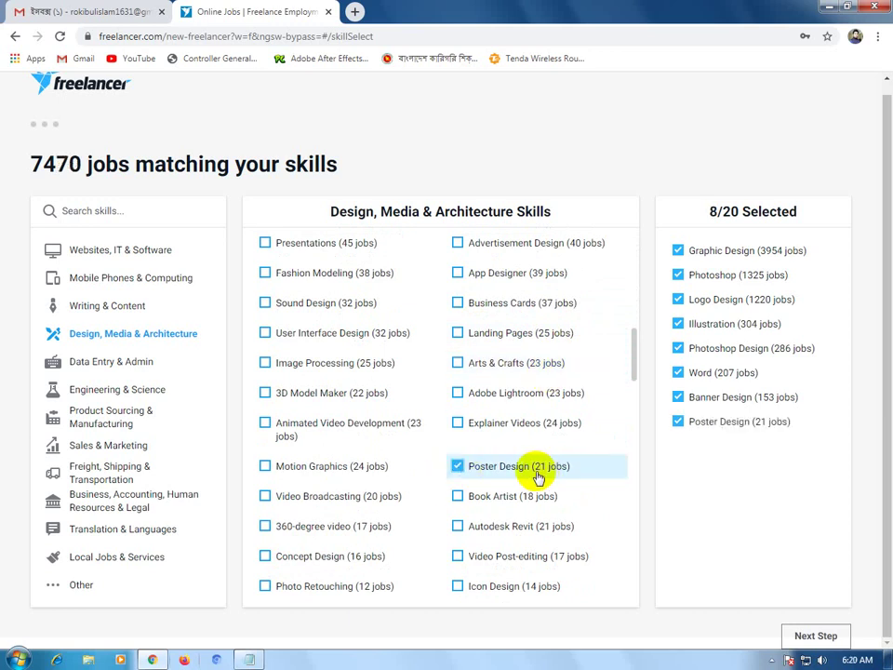
pyautogui.scroll(1, 521, 476)
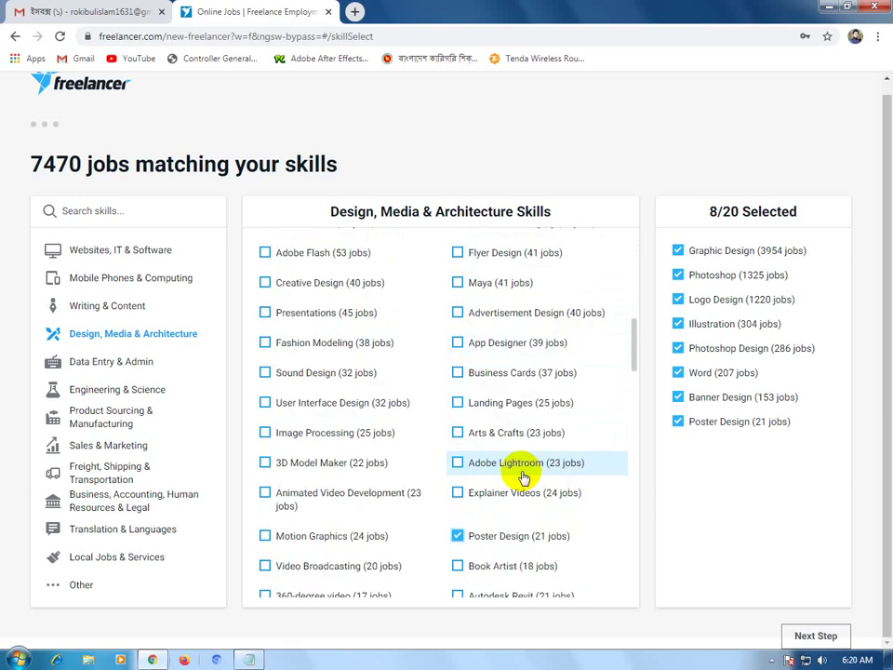
pyautogui.click(265, 435)
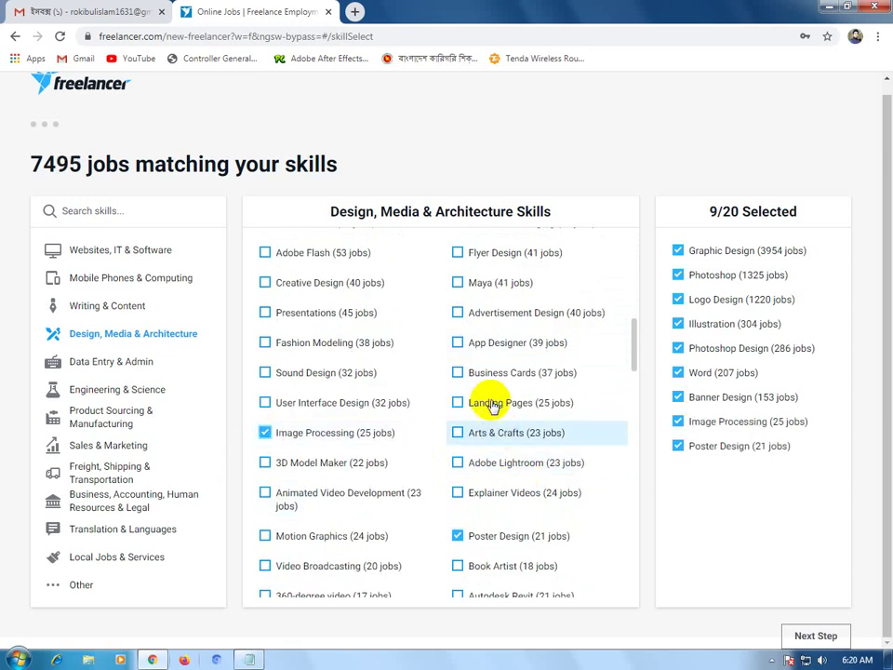
pyautogui.click(458, 375)
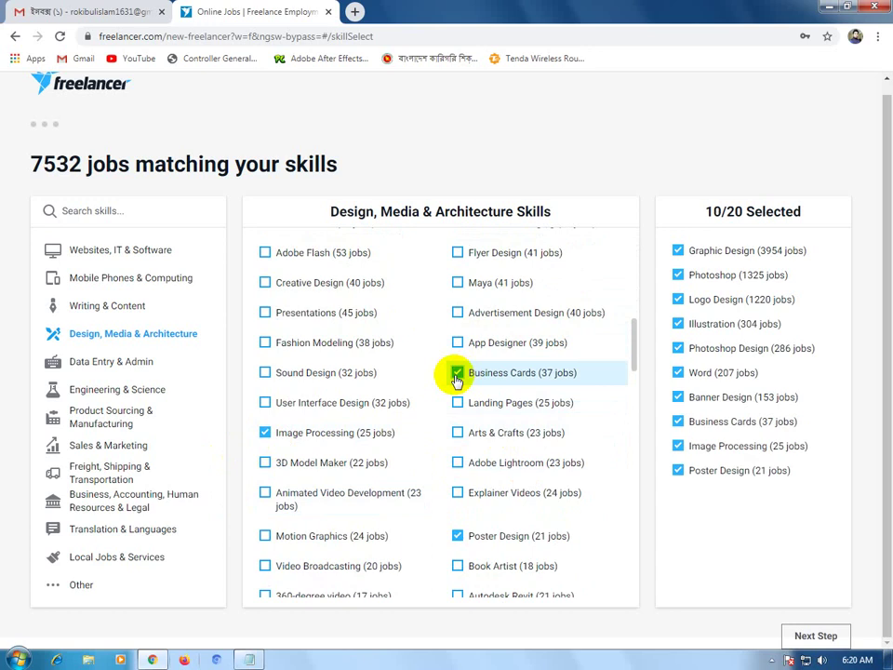
pyautogui.scroll(1, 459, 380)
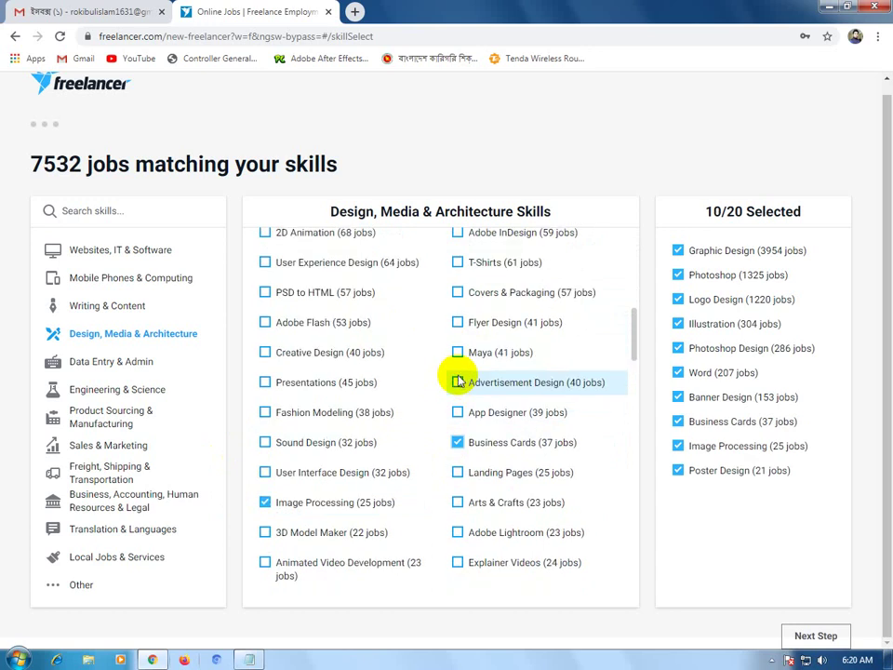
pyautogui.scroll(1, 459, 380)
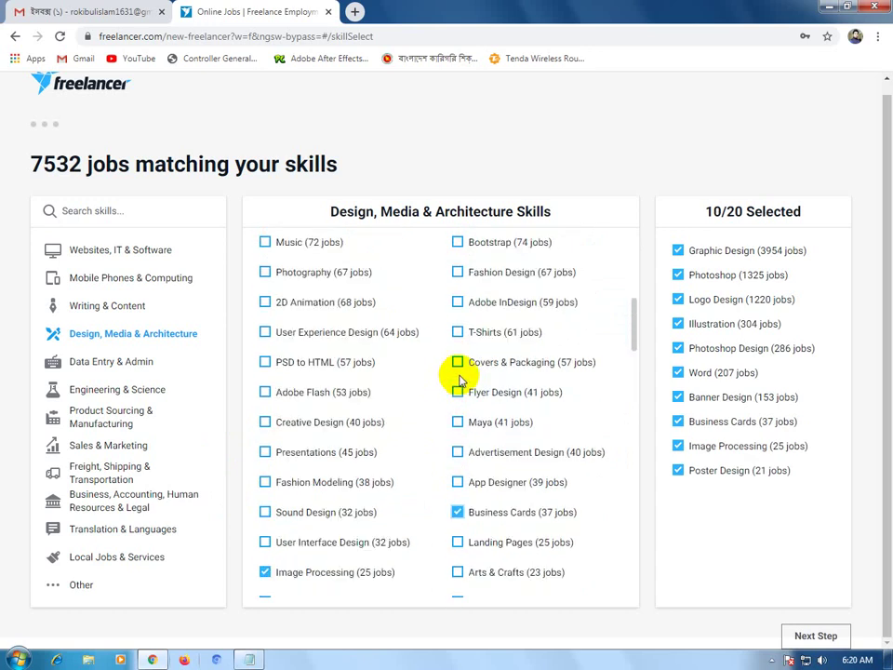
pyautogui.scroll(-1, 462, 380)
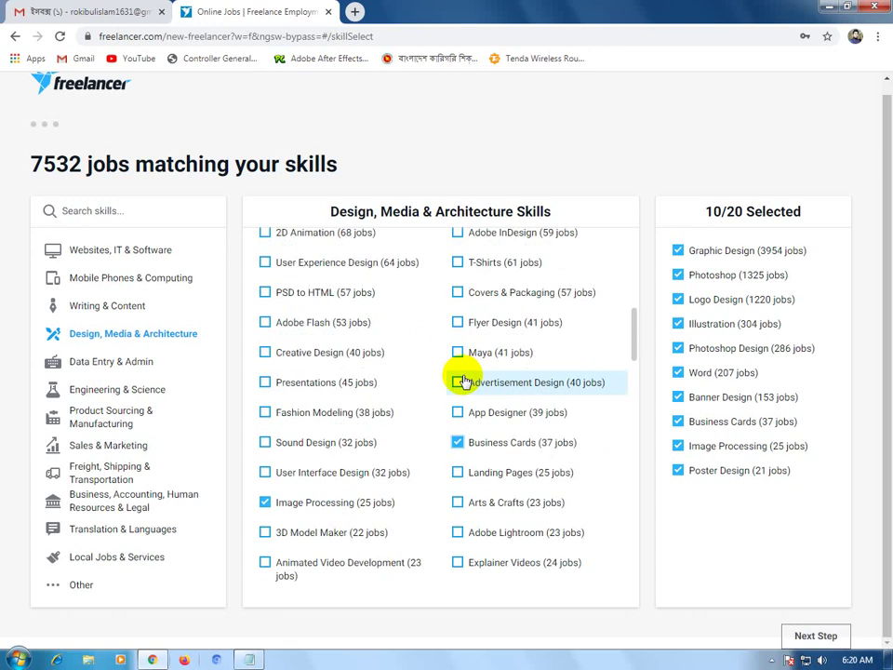
pyautogui.scroll(2, 460, 372)
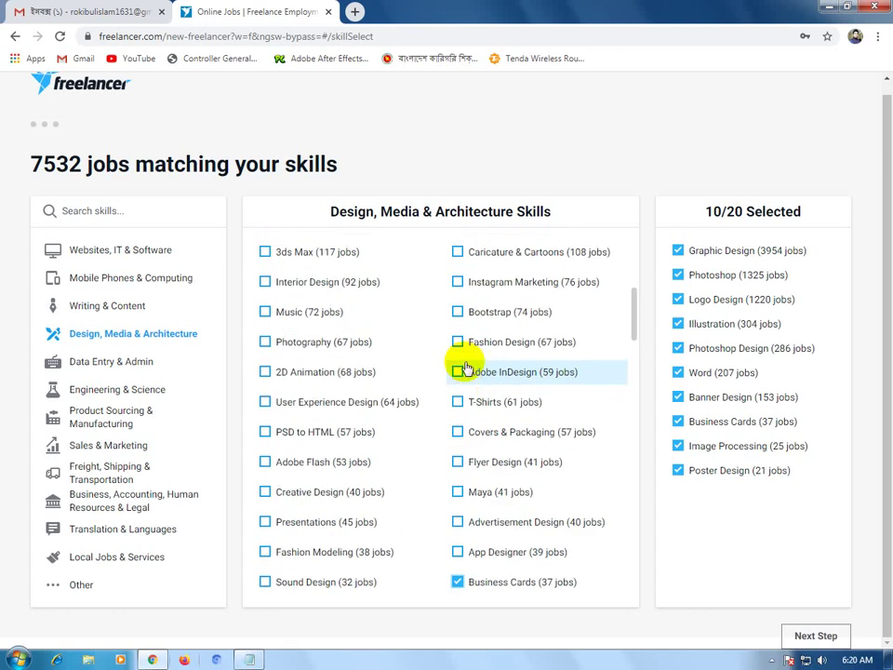
pyautogui.scroll(-4, 472, 357)
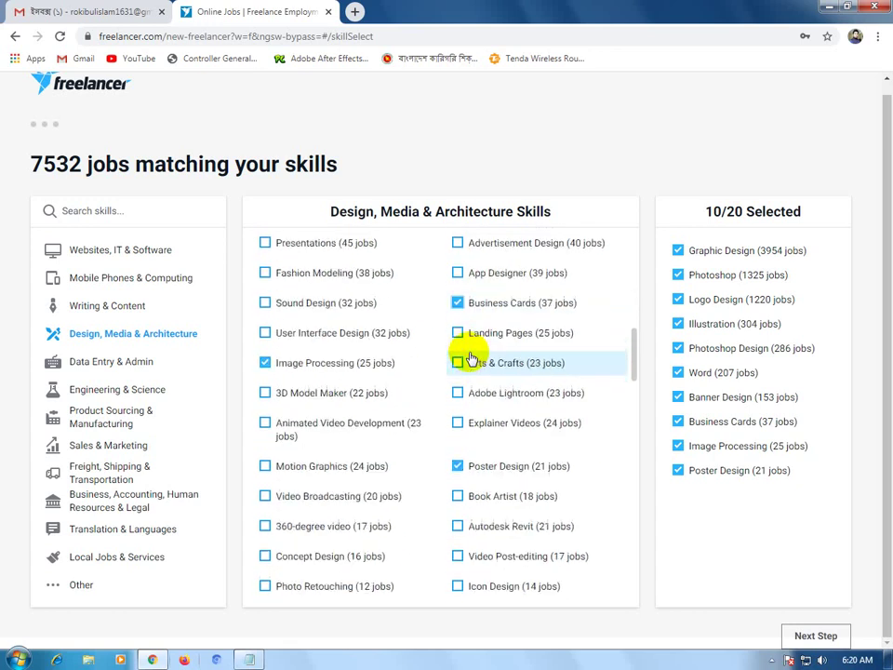
pyautogui.scroll(-1, 535, 386)
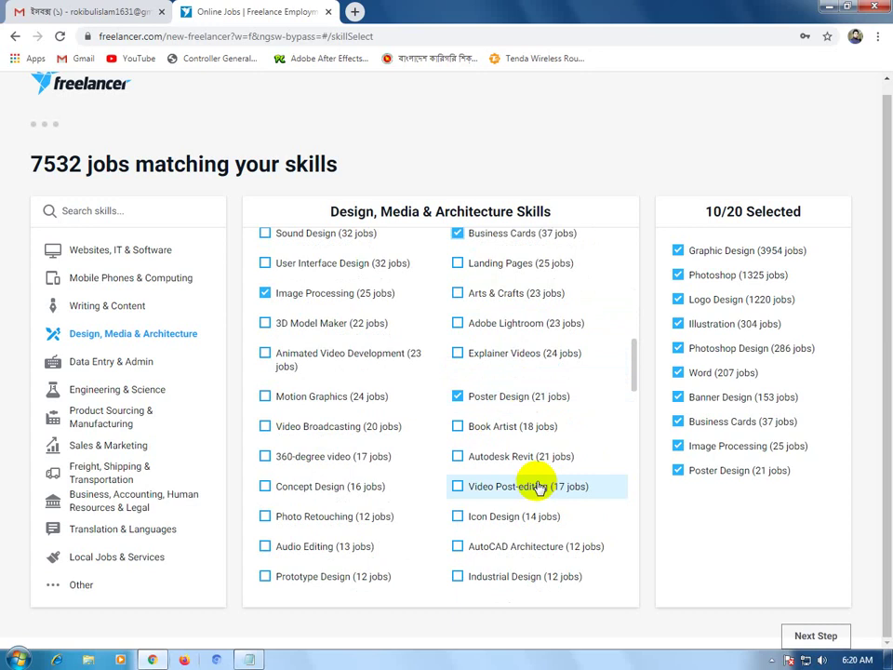
pyautogui.scroll(-2, 537, 487)
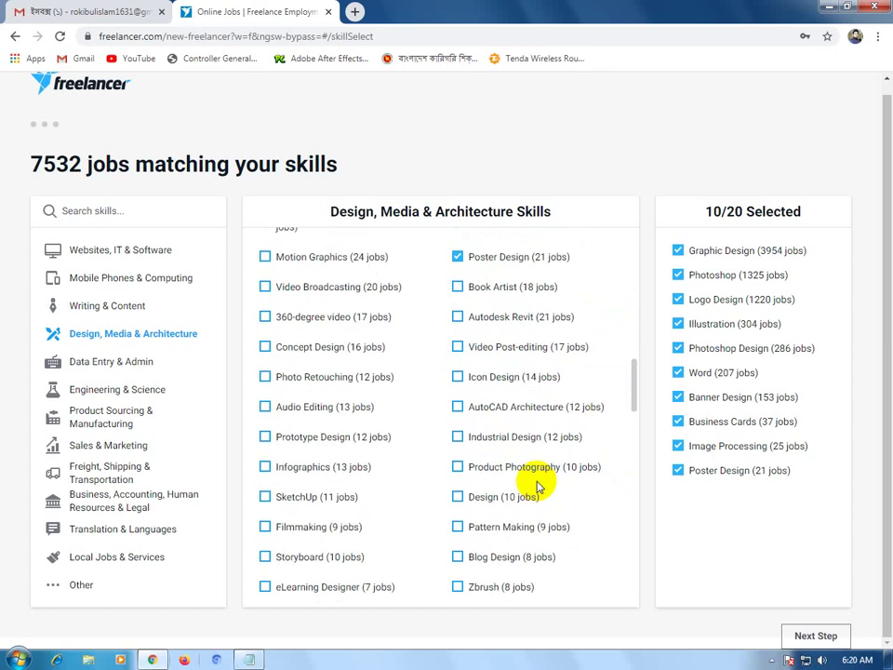
pyautogui.scroll(-1, 537, 487)
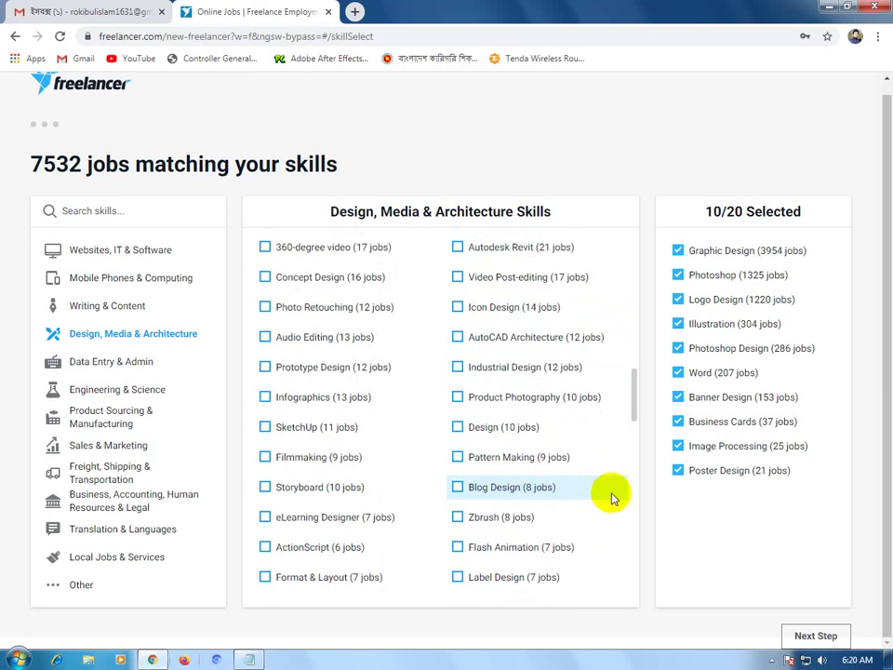
pyautogui.scroll(-1, 611, 498)
pyautogui.scroll(-1, 611, 498)
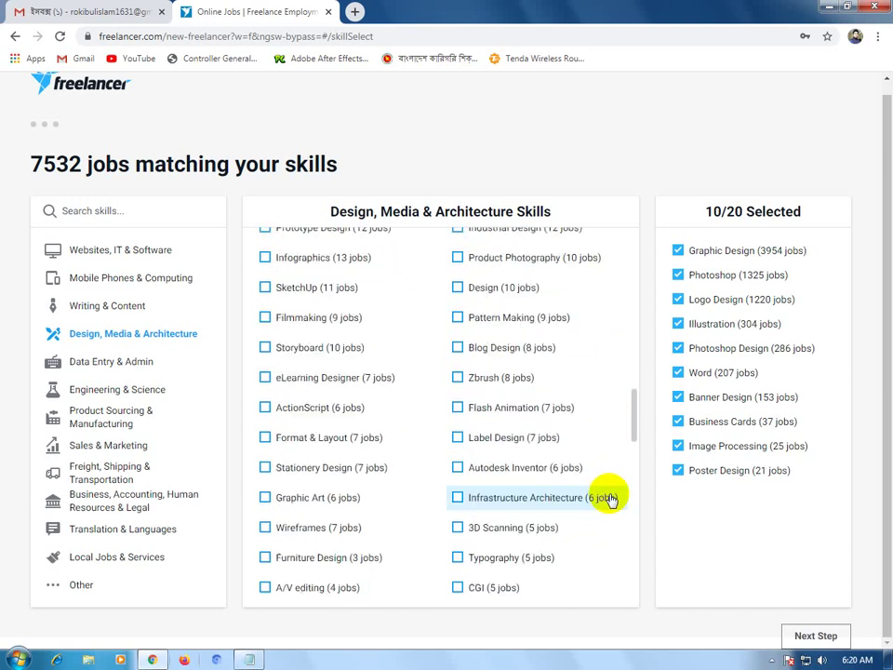
pyautogui.scroll(-1, 609, 500)
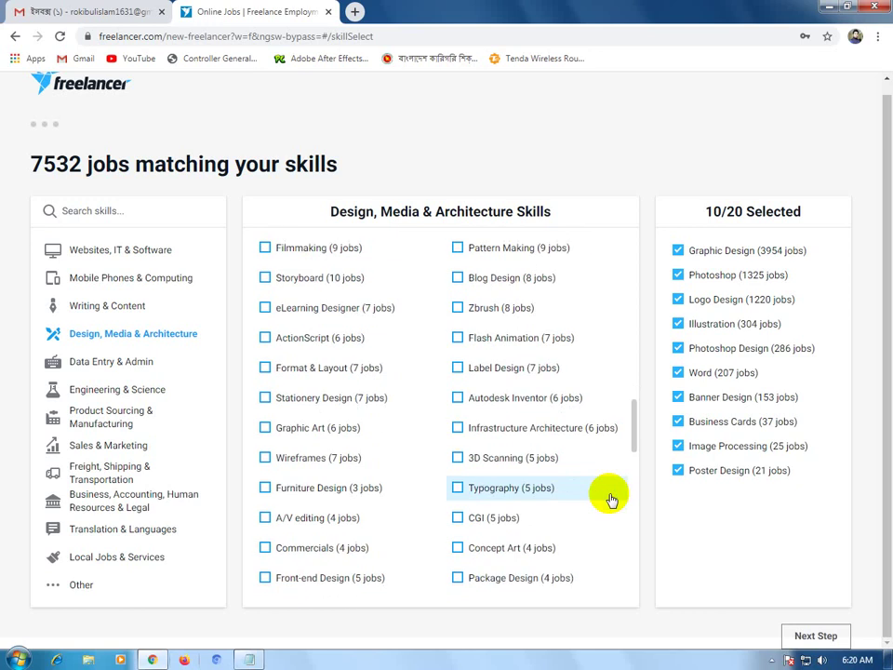
pyautogui.scroll(-1, 608, 500)
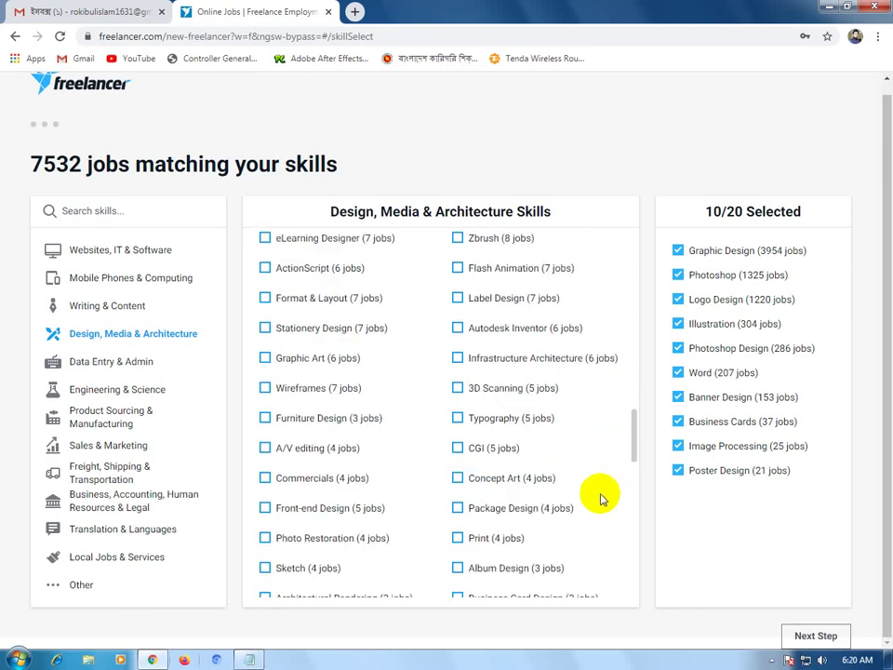
pyautogui.scroll(-2, 600, 500)
pyautogui.scroll(-1, 600, 499)
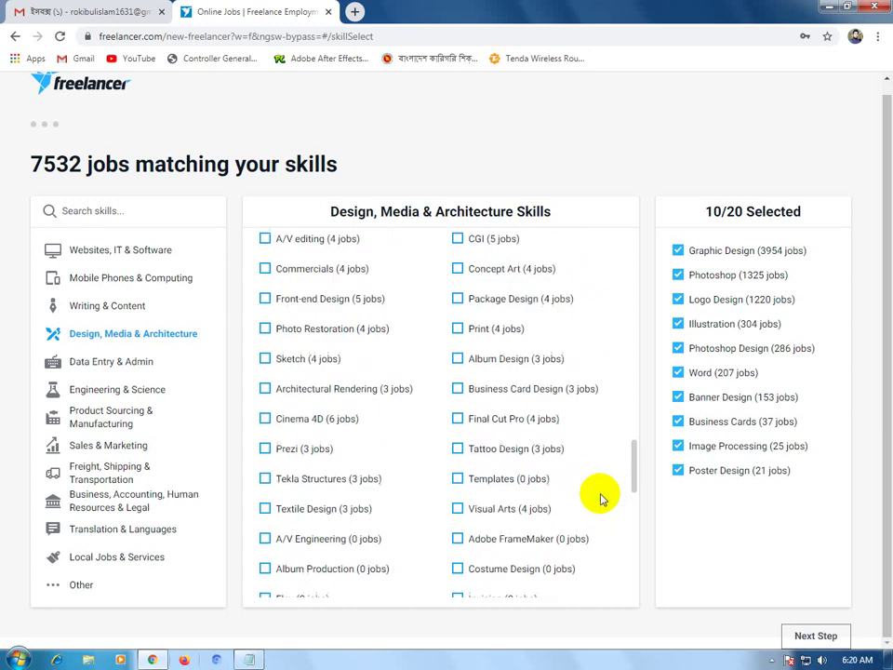
pyautogui.scroll(-1, 600, 499)
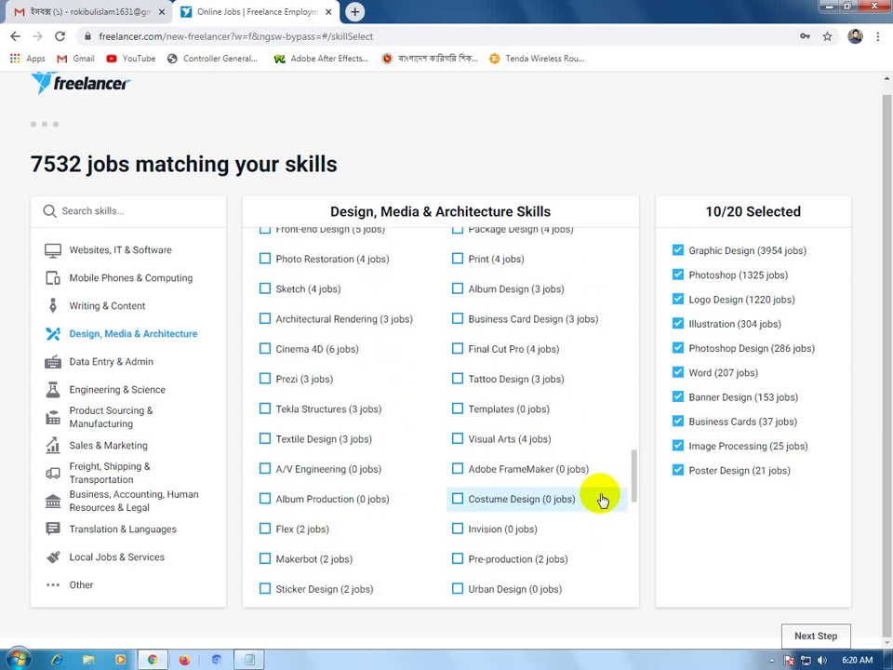
pyautogui.scroll(-1, 602, 500)
pyautogui.scroll(-1, 562, 496)
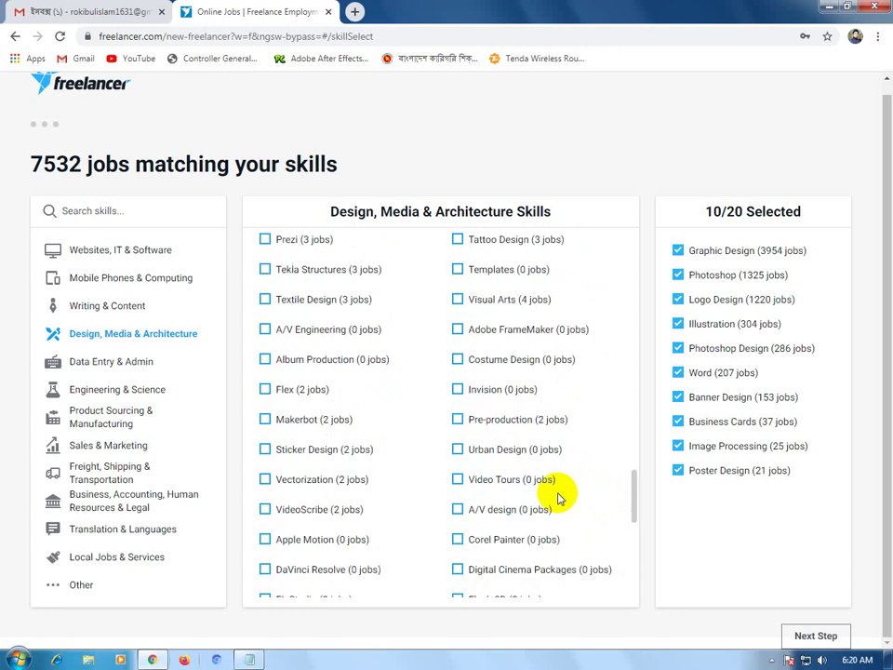
pyautogui.scroll(-2, 532, 497)
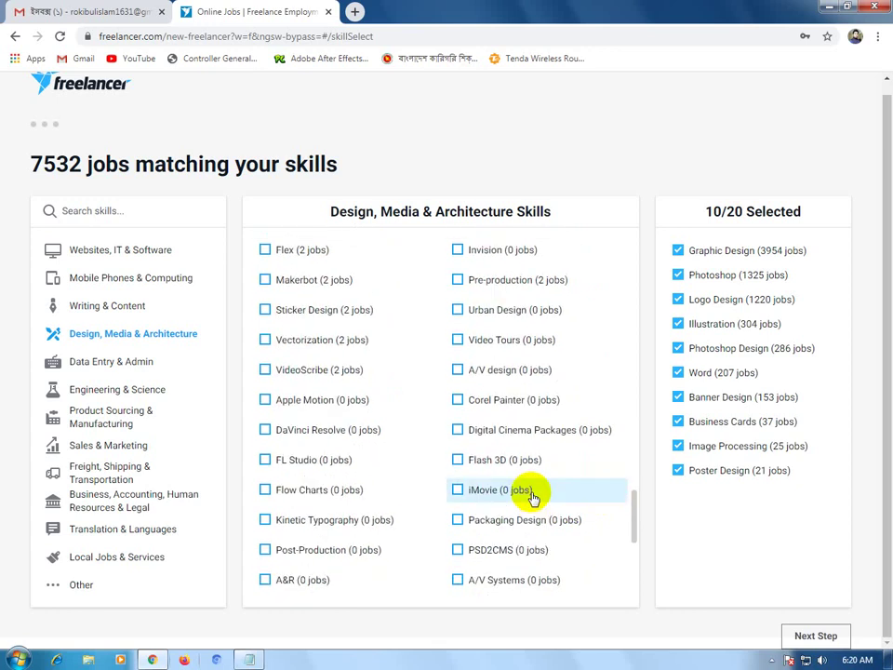
pyautogui.scroll(-2, 532, 498)
pyautogui.scroll(-1, 533, 500)
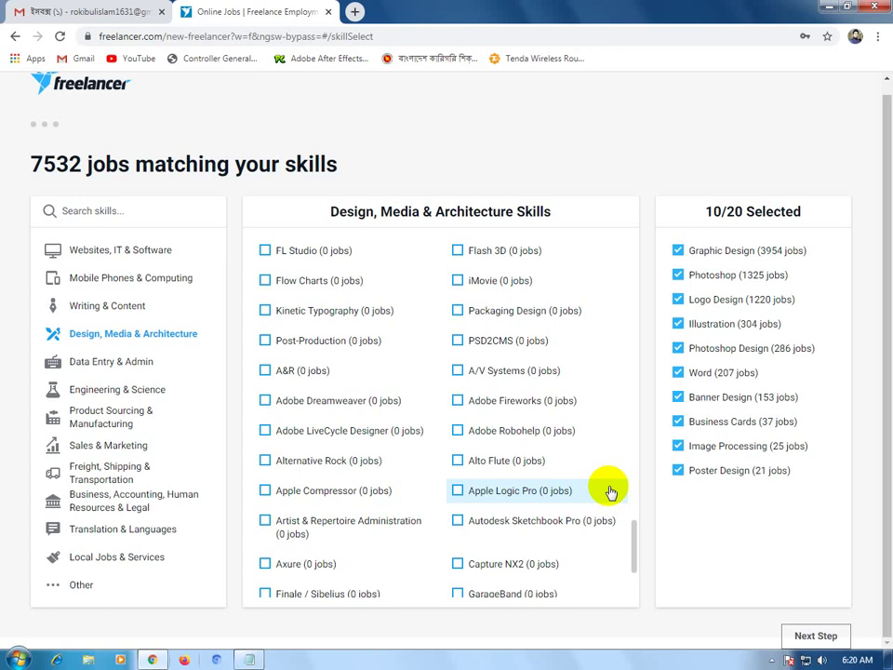
pyautogui.scroll(-3, 559, 491)
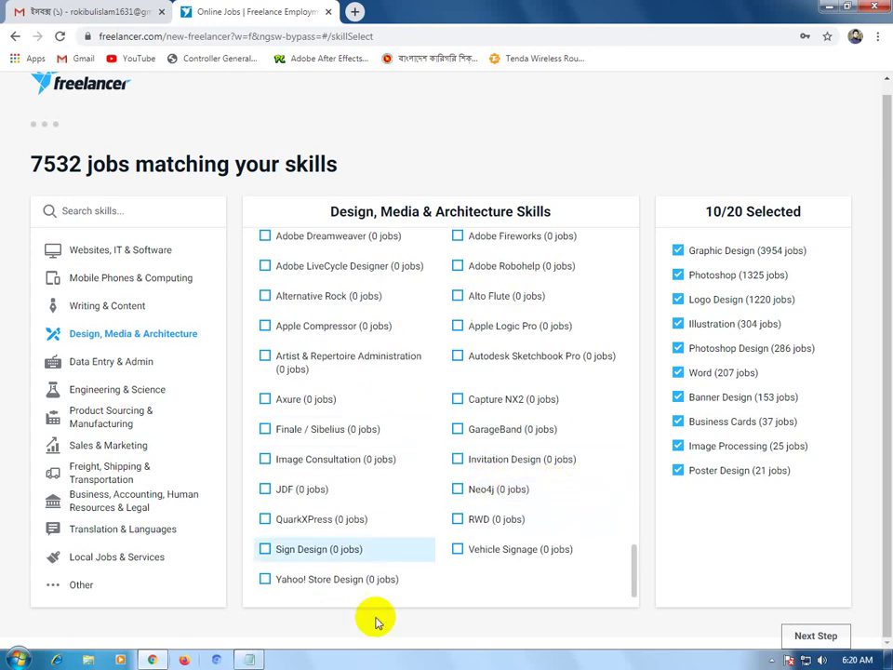
pyautogui.scroll(15, 418, 473)
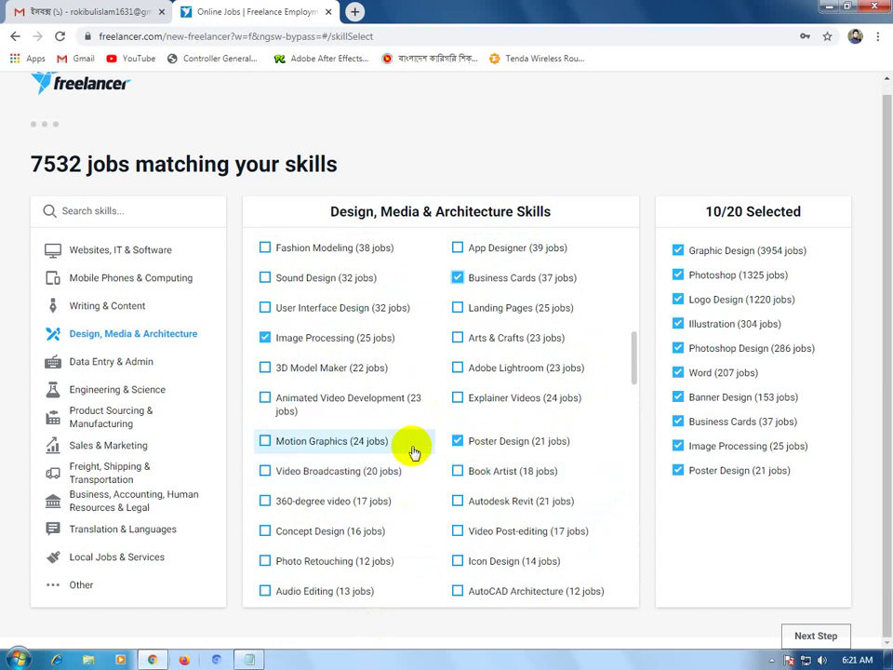
# Add Illustrator and Photo Editing to the selected skills, reaching 12/20.
pyautogui.scroll(3, 413, 452)
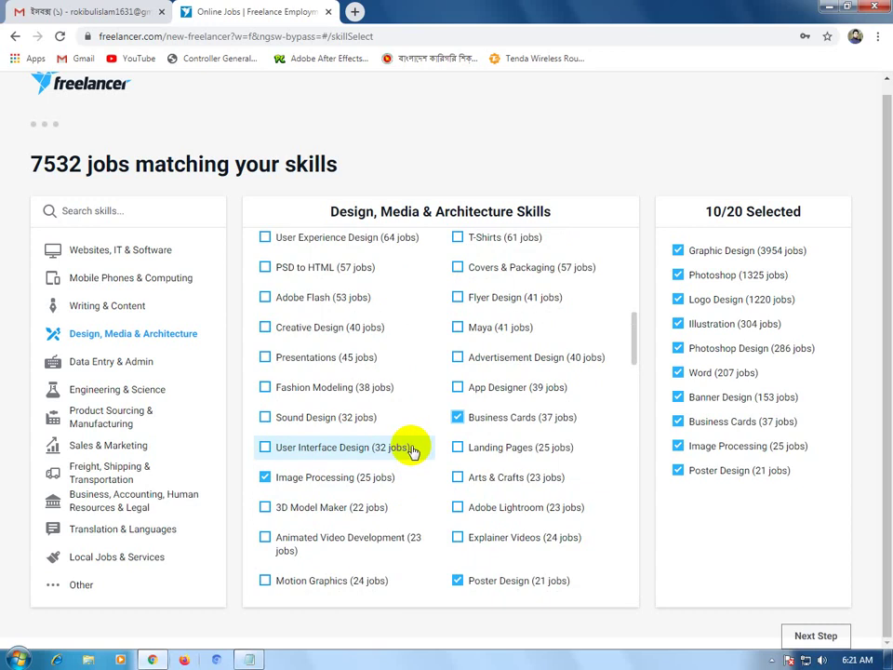
pyautogui.scroll(12, 414, 452)
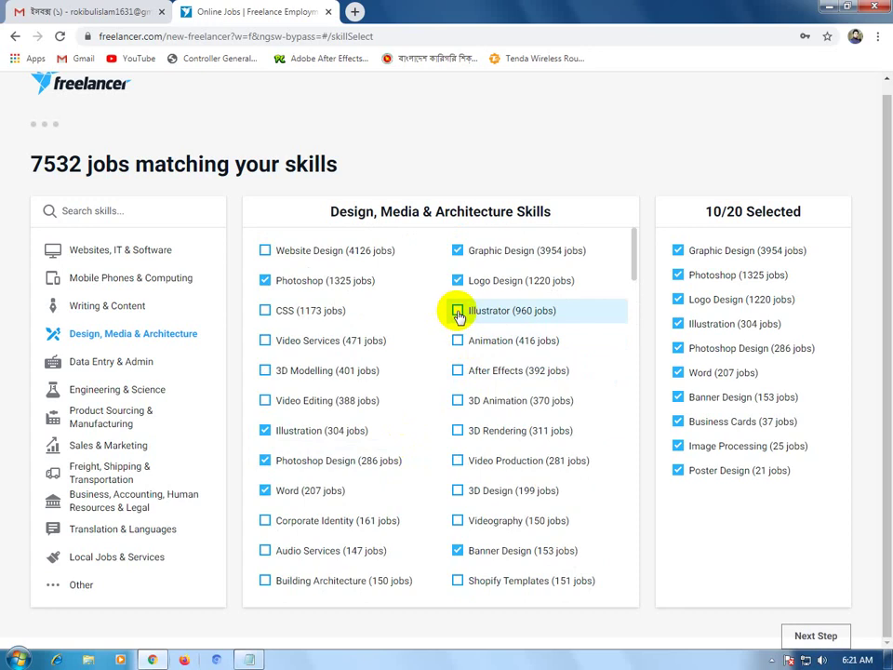
pyautogui.click(458, 312)
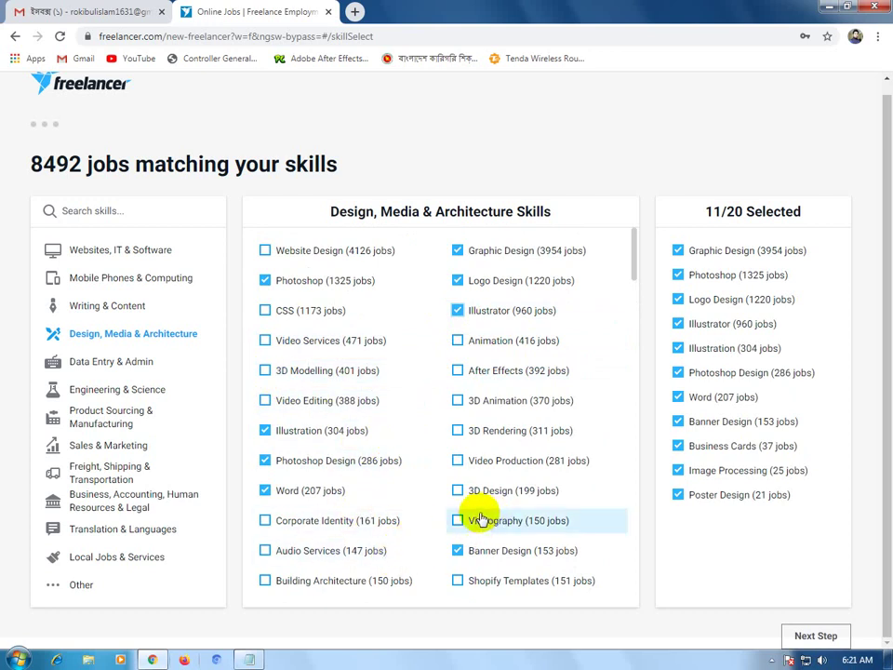
pyautogui.scroll(-1, 479, 519)
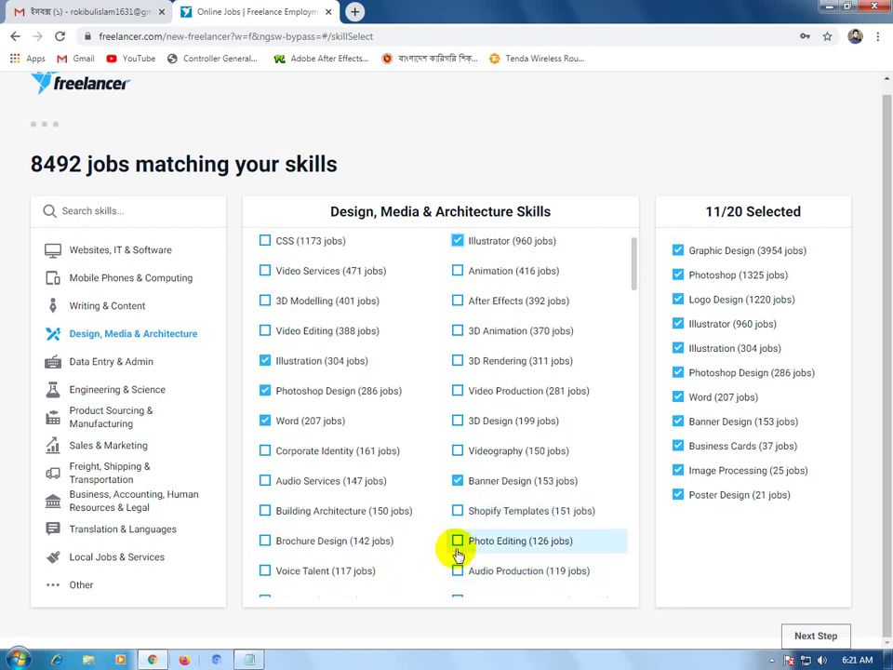
pyautogui.click(457, 543)
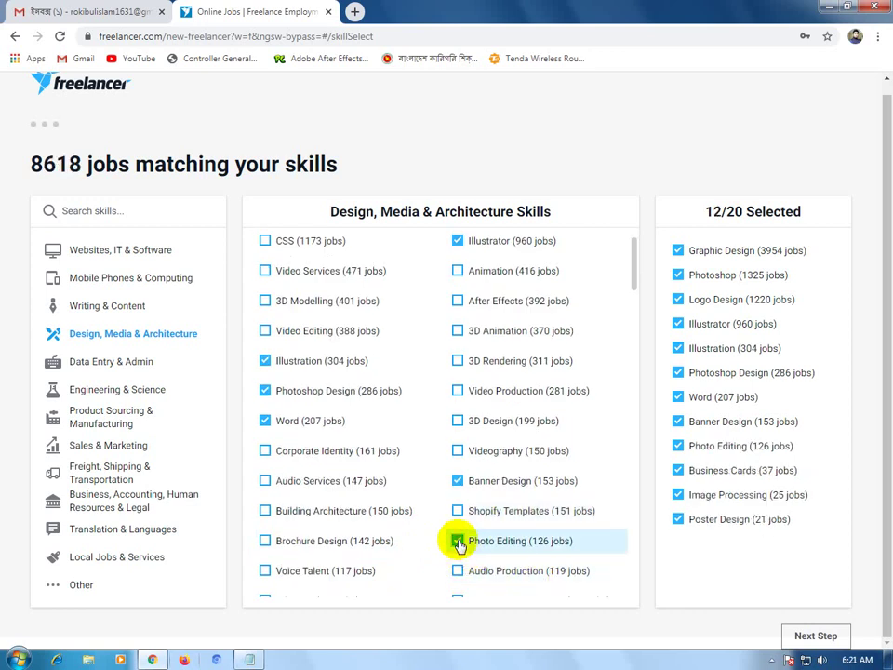
# Switch the skill list to the Data Entry & Admin category.
pyautogui.scroll(-1, 459, 544)
pyautogui.scroll(-1, 458, 545)
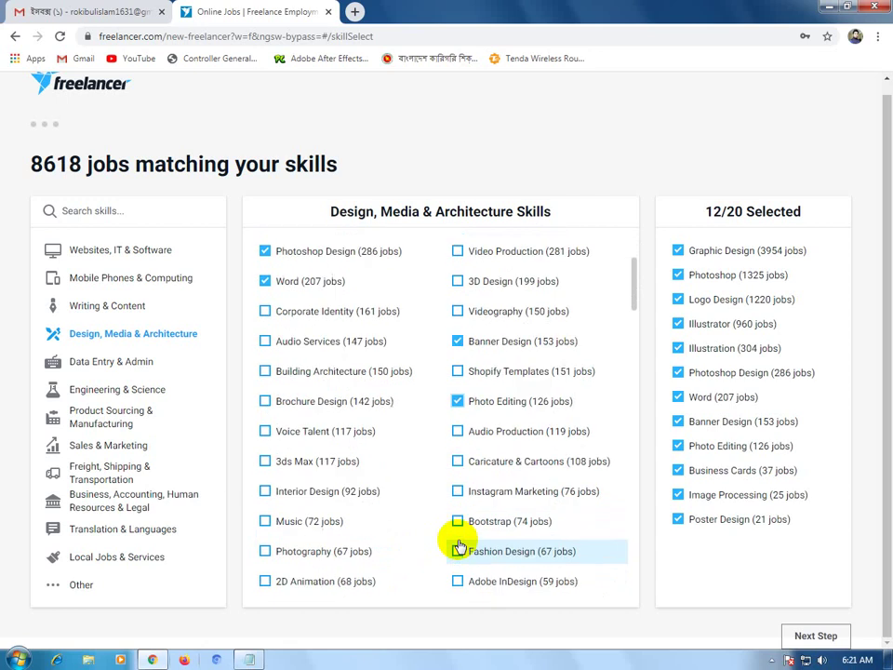
pyautogui.scroll(-1, 458, 545)
pyautogui.scroll(2, 316, 540)
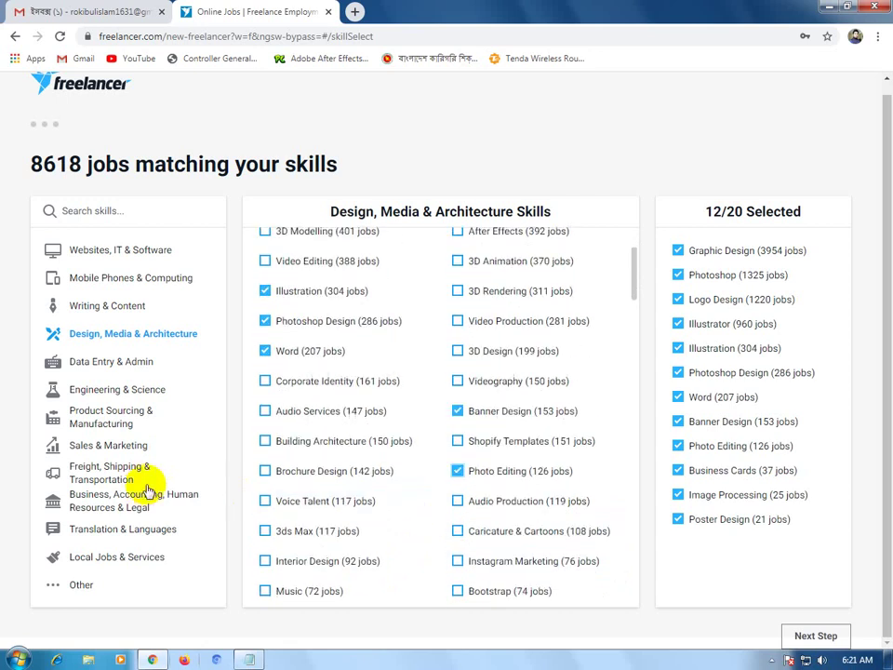
pyautogui.click(87, 365)
# Add Data Entry, Excel, Web Search and Microsoft Office, reaching 16/20 skills.
pyautogui.scroll(2, 328, 391)
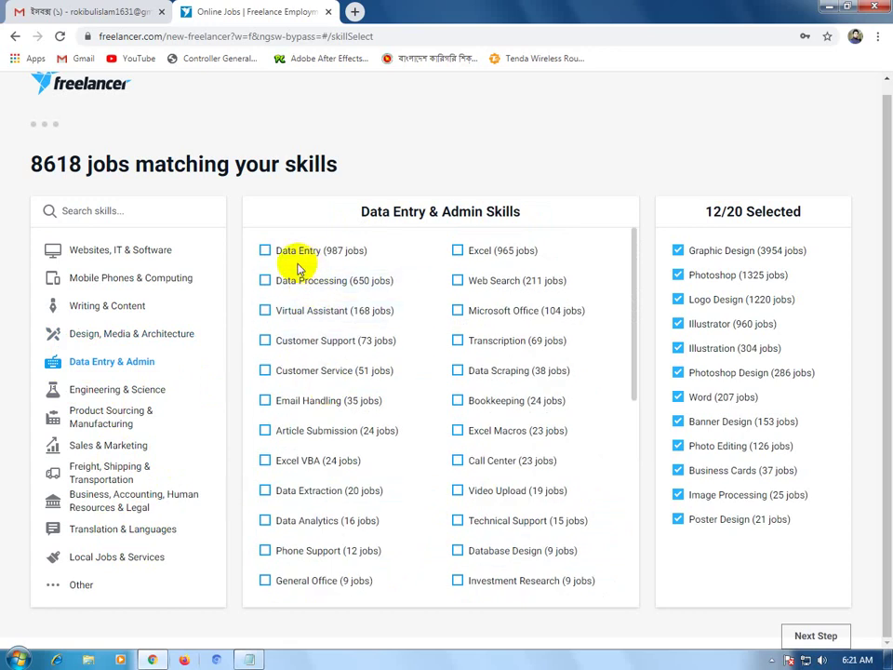
pyautogui.click(267, 252)
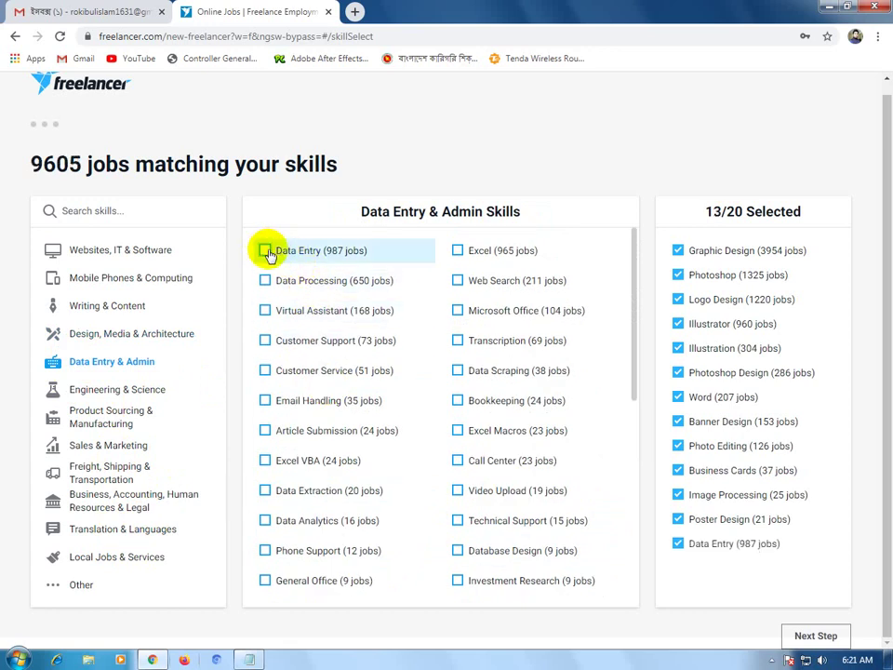
pyautogui.click(458, 251)
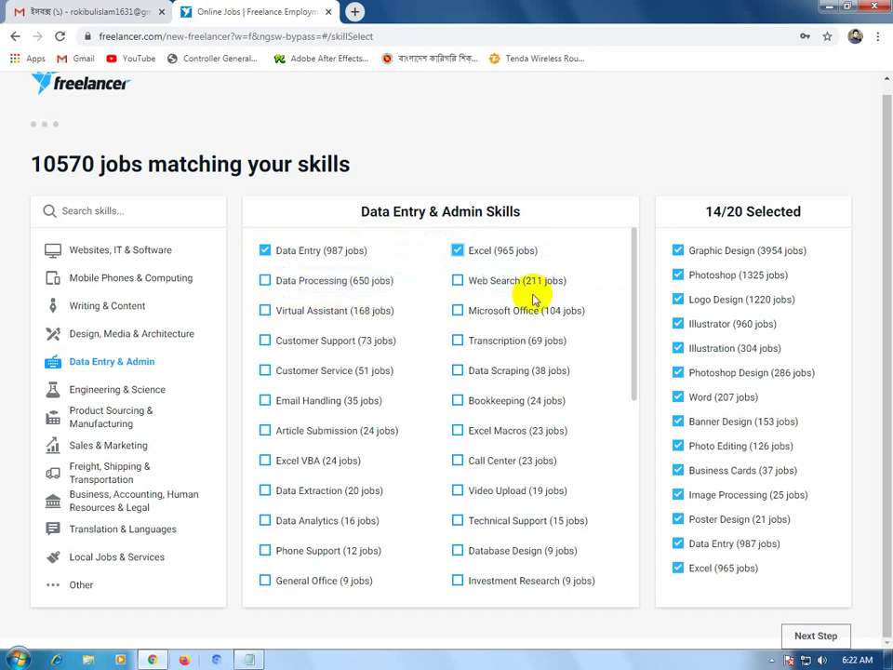
pyautogui.click(458, 282)
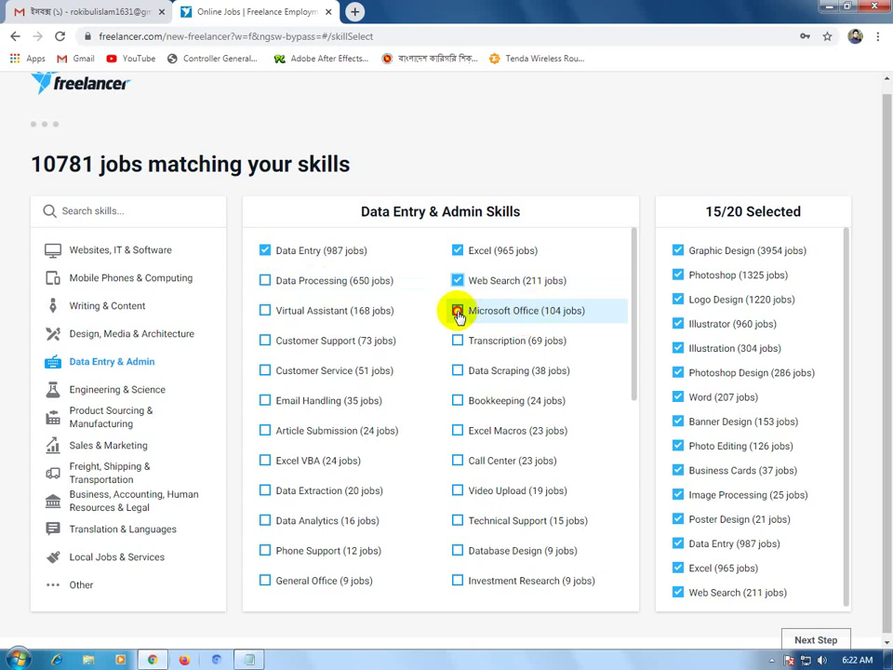
pyautogui.click(458, 313)
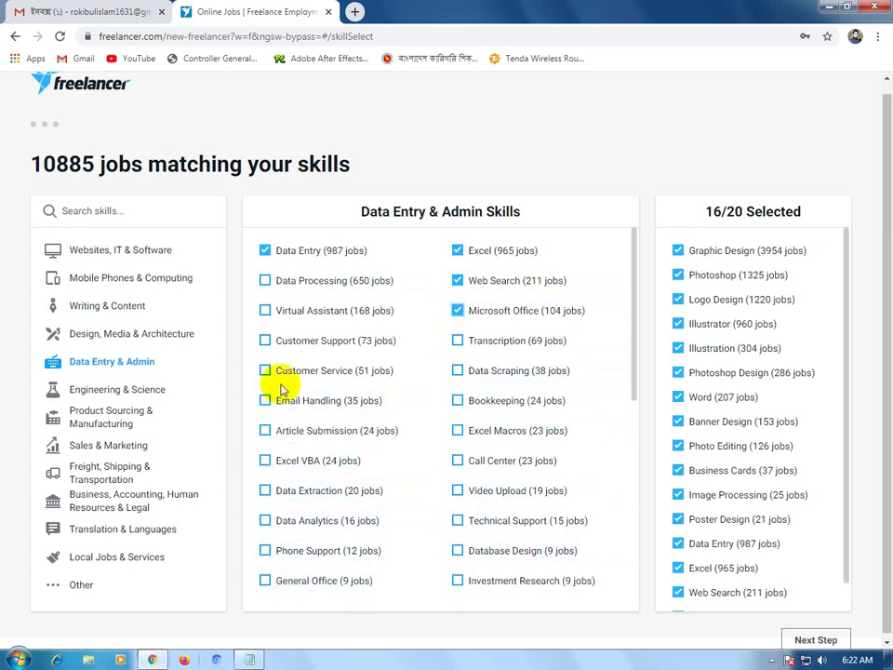
# Scroll through the Data Entry & Admin skills and place the cursor in the Search skills box.
pyautogui.scroll(-2, 319, 386)
pyautogui.scroll(-1, 319, 386)
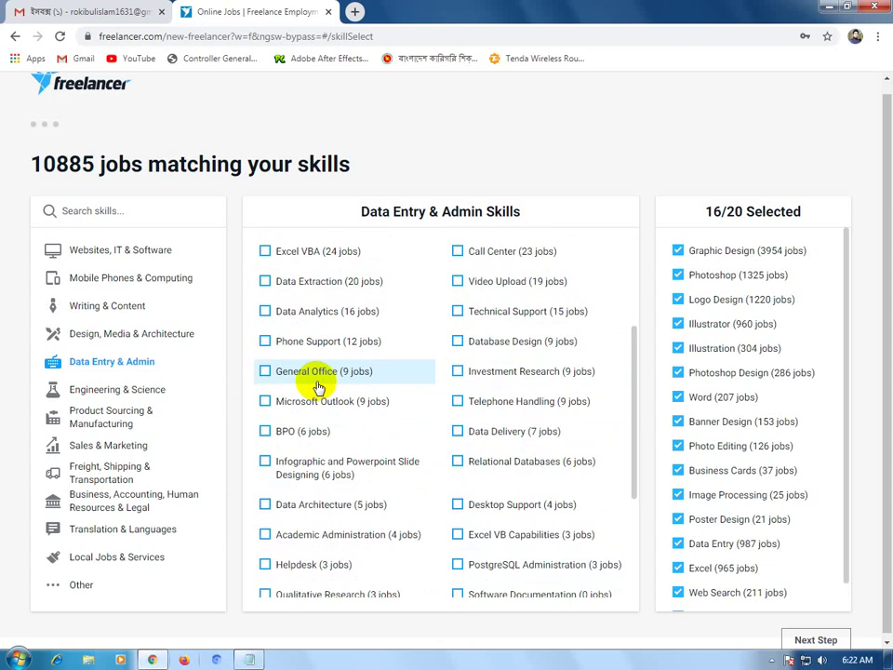
pyautogui.scroll(-1, 319, 386)
pyautogui.scroll(-1, 319, 386)
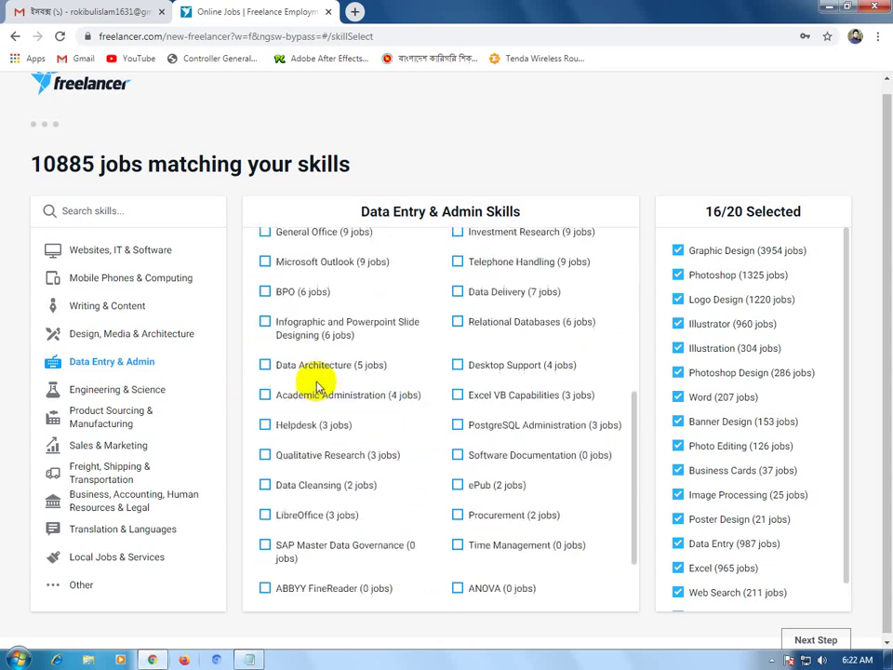
pyautogui.scroll(-1, 319, 386)
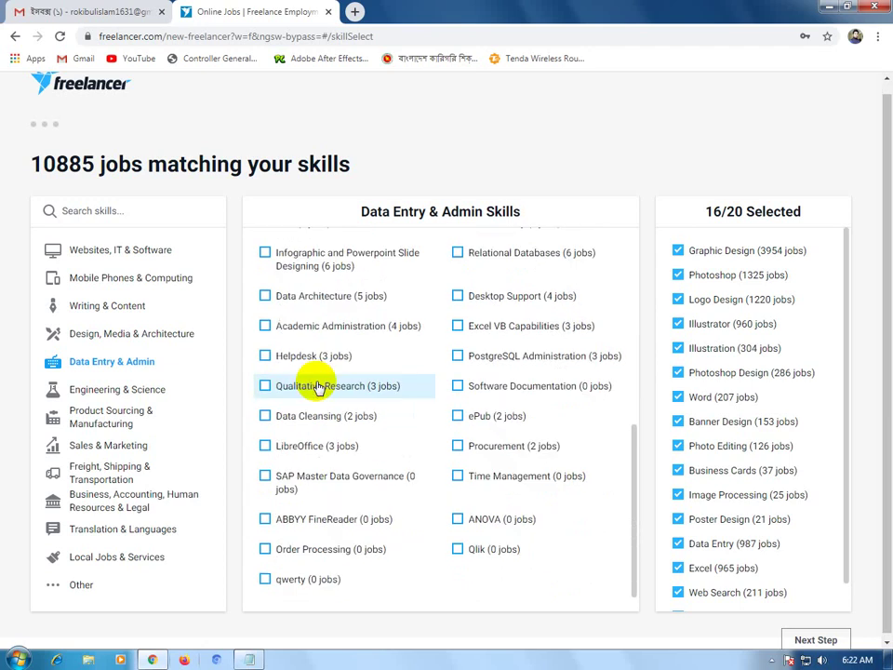
pyautogui.scroll(1, 372, 574)
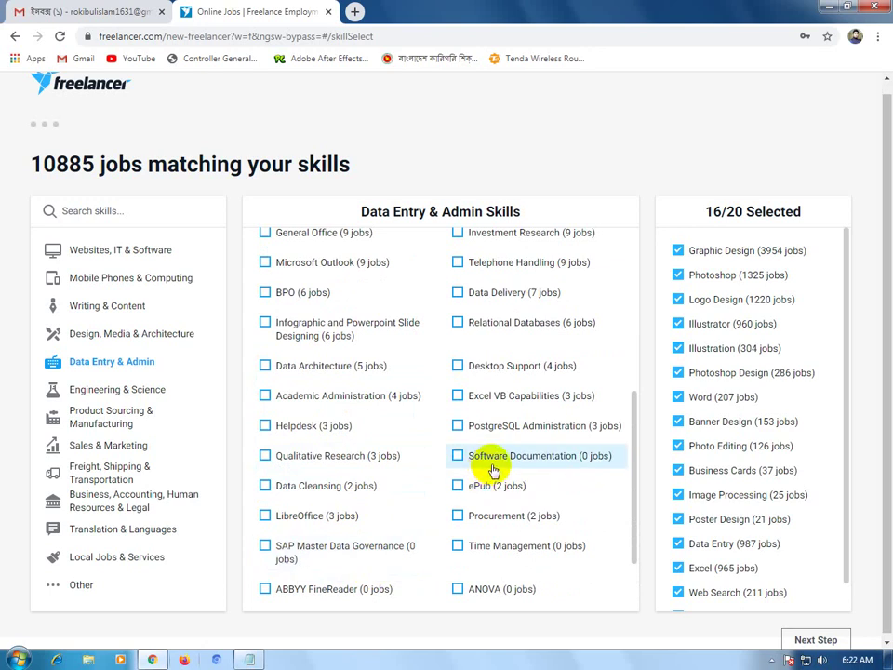
pyautogui.scroll(1, 544, 471)
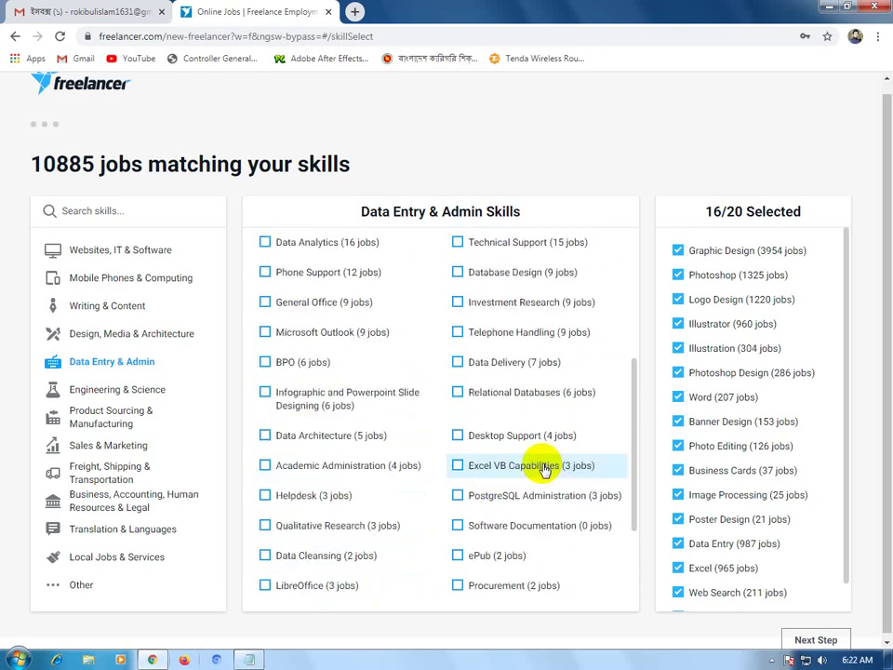
pyautogui.scroll(1, 544, 470)
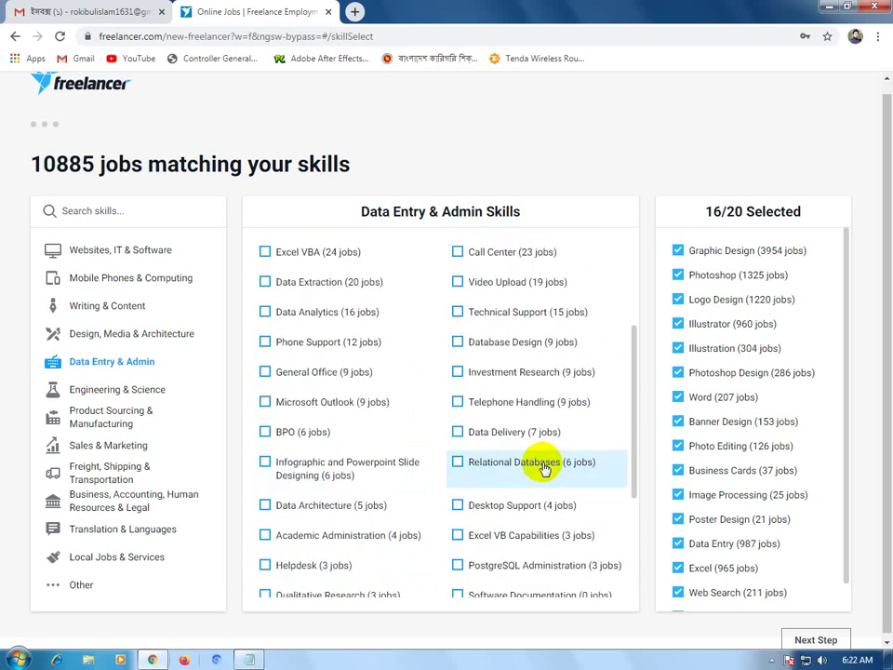
pyautogui.scroll(2, 544, 469)
pyautogui.scroll(1, 544, 467)
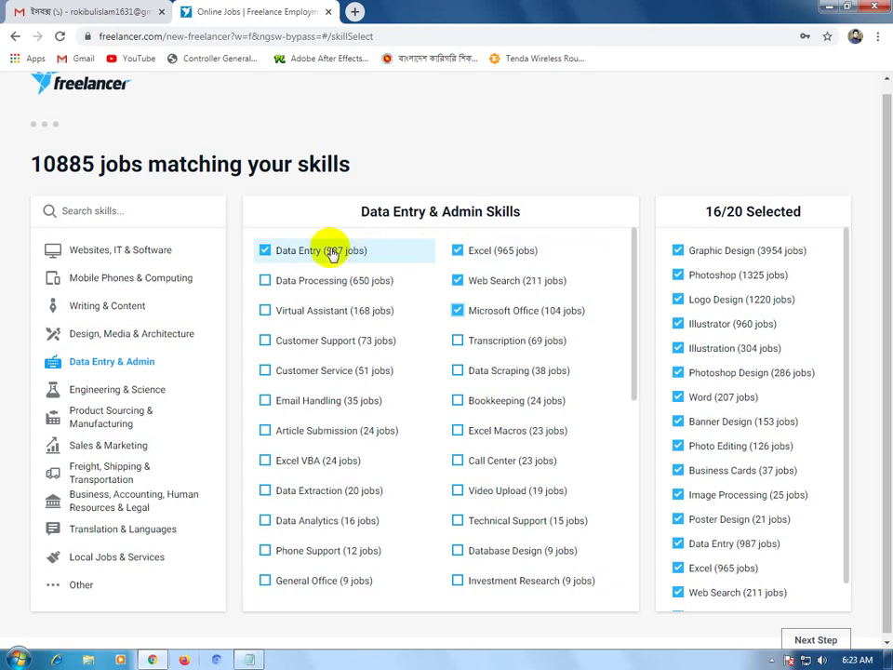
pyautogui.click(148, 212)
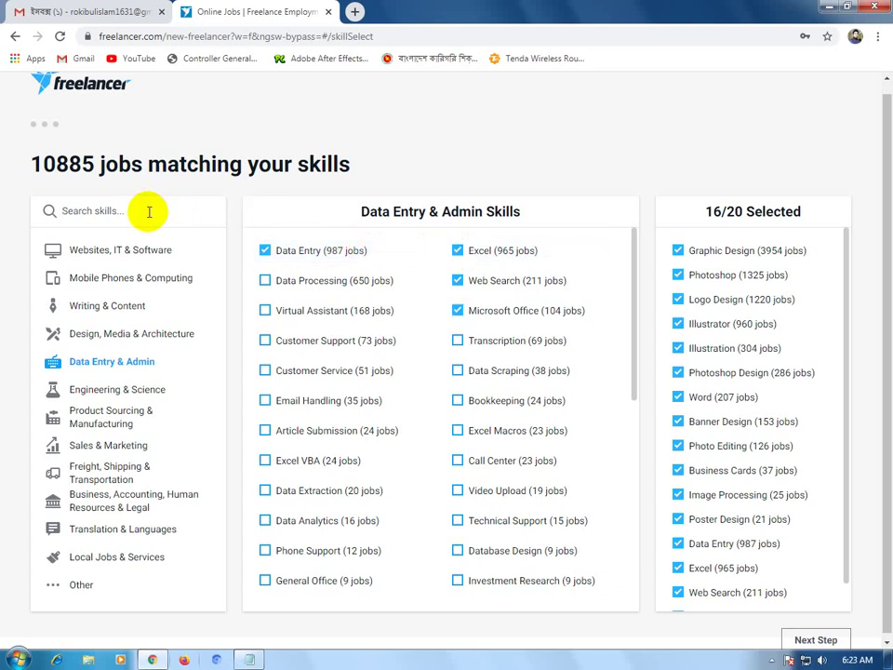
# Search the skills for 'powerpoint' and add Powerpoint to the selection.
pyautogui.write('pow')
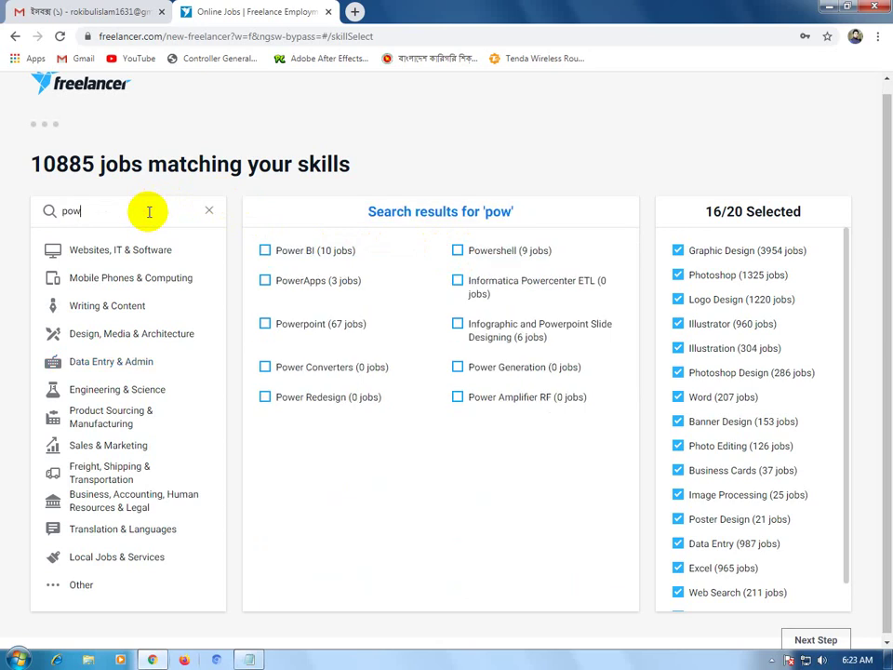
pyautogui.write('er')
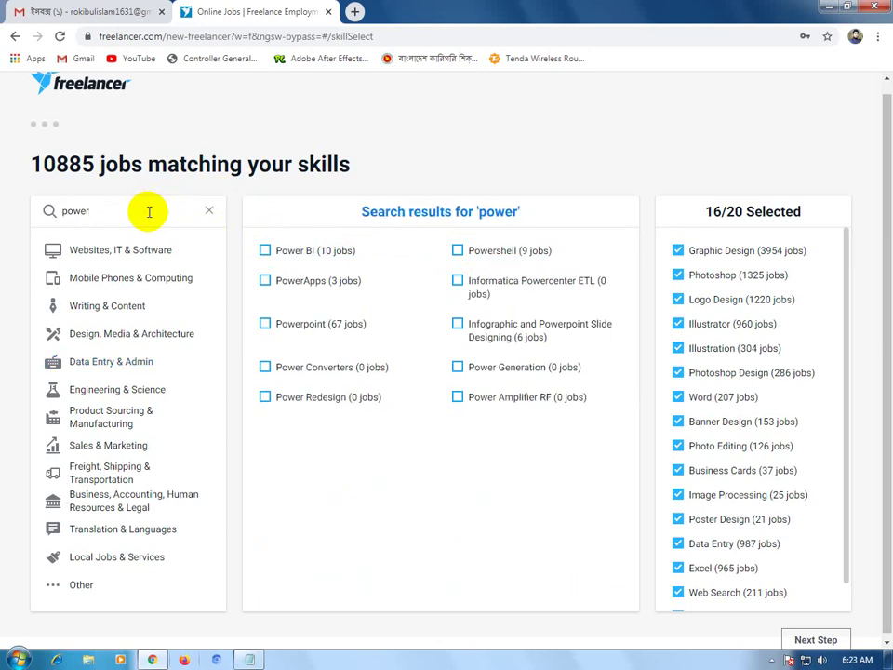
pyautogui.write('point')
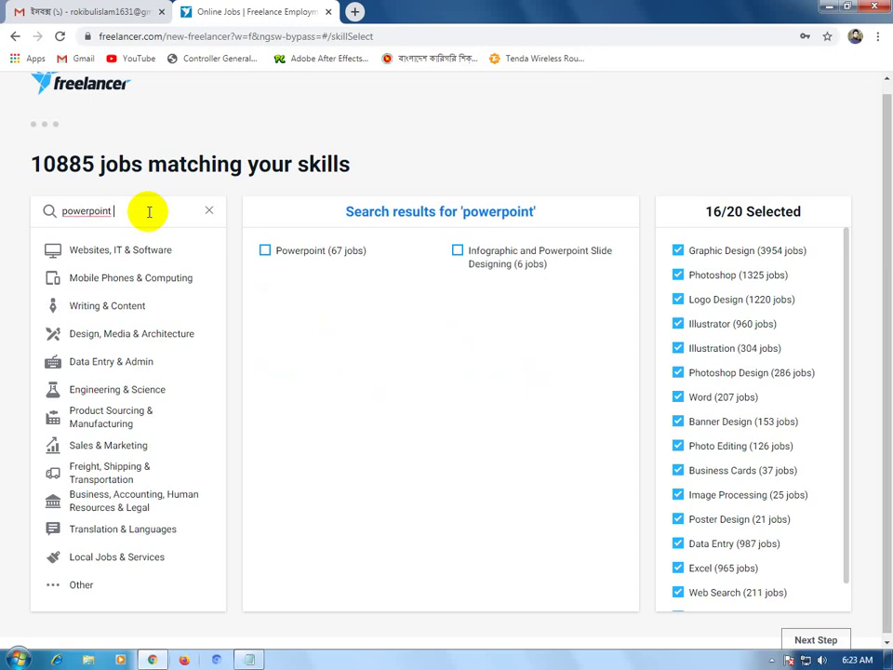
pyautogui.click(265, 252)
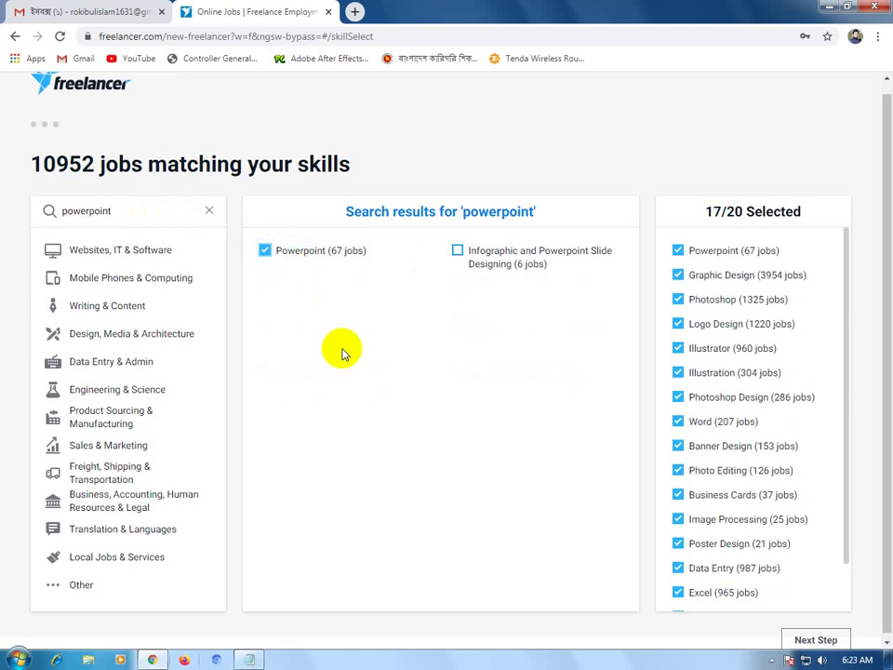
pyautogui.moveTo(122, 212); pyautogui.dragTo(37, 218)
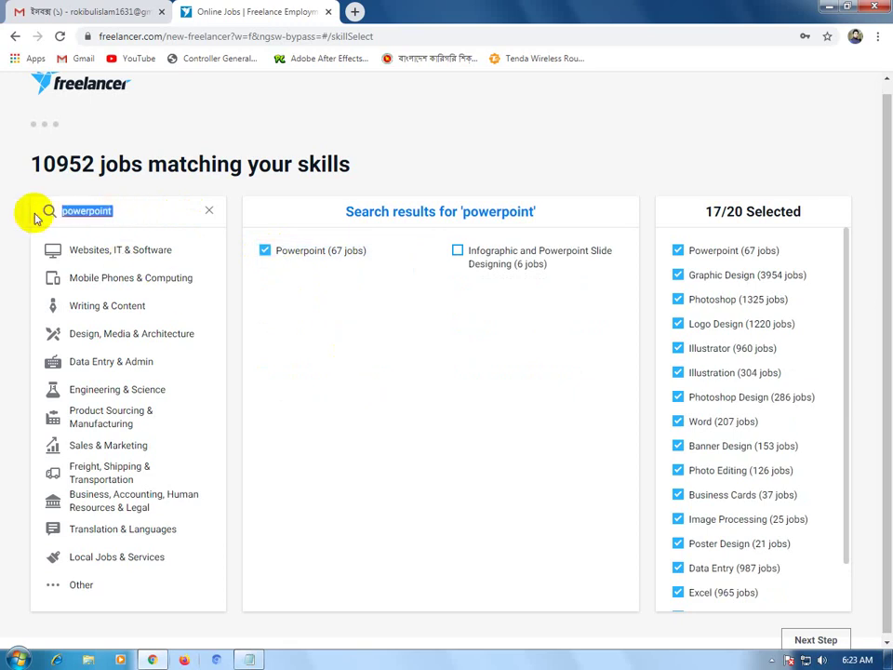
pyautogui.write('pes')
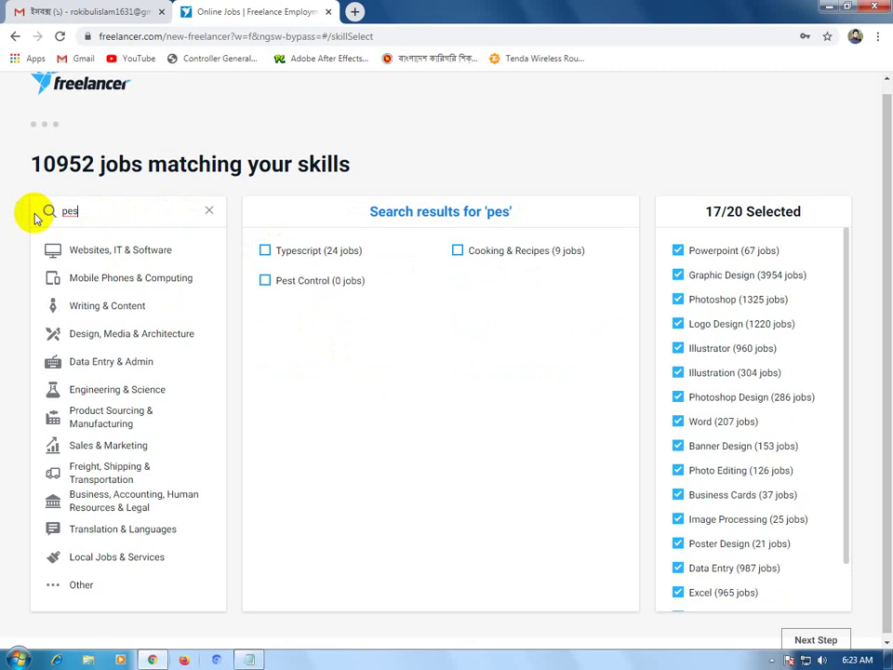
pyautogui.press('BackSpace')
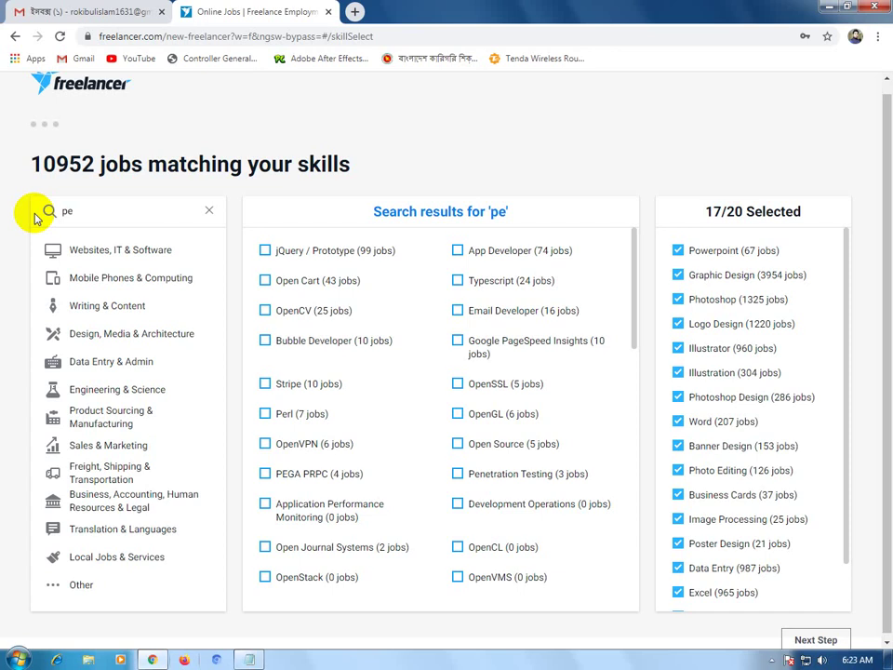
pyautogui.press('BackSpace')
pyautogui.press('BackSpace')
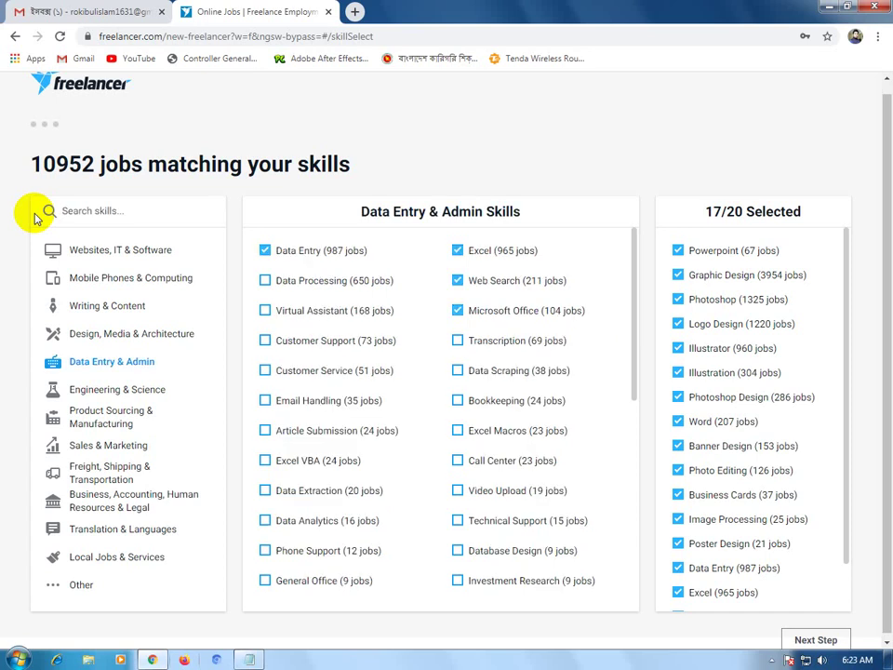
# Search 'typing', add Typing and Copy Typing for 19 of 20 skills, and continue.
pyautogui.write('typing')
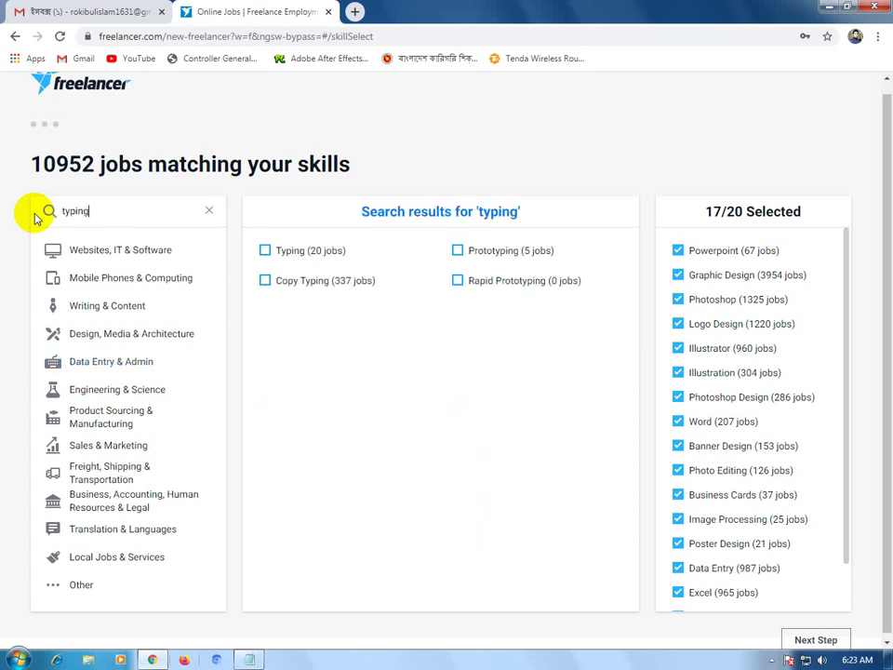
pyautogui.click(265, 251)
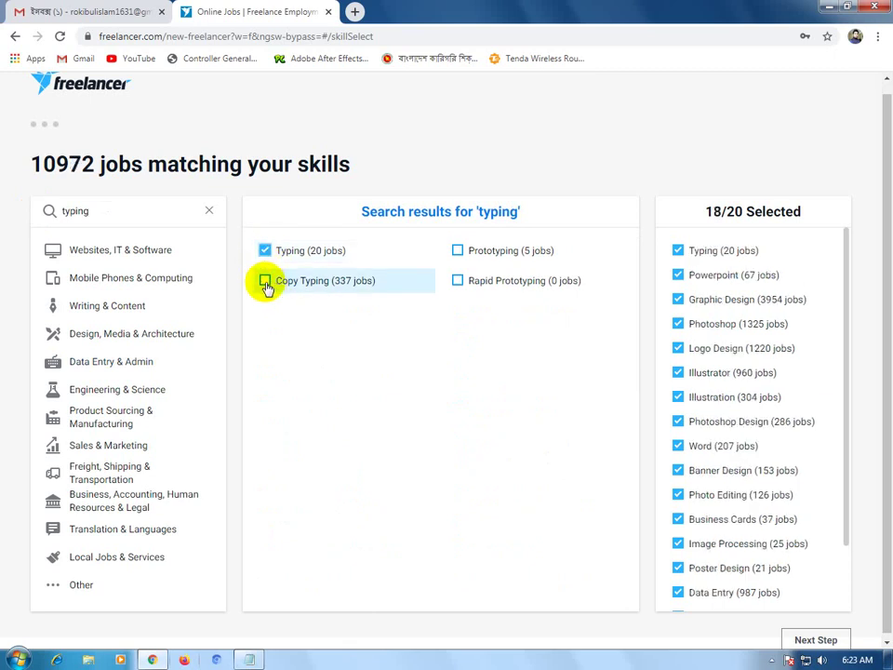
pyautogui.click(265, 281)
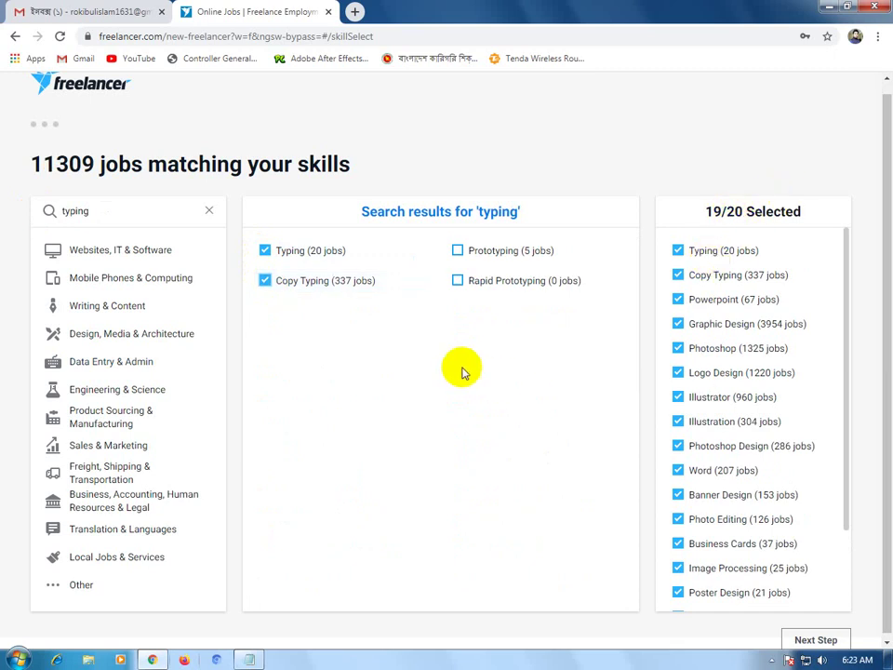
pyautogui.scroll(1, 139, 246)
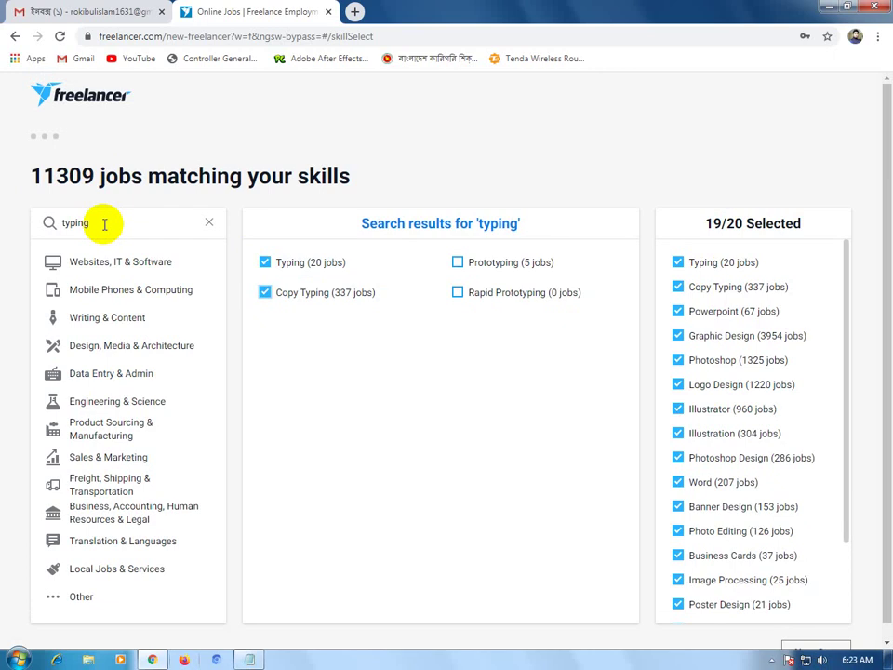
pyautogui.click(104, 223)
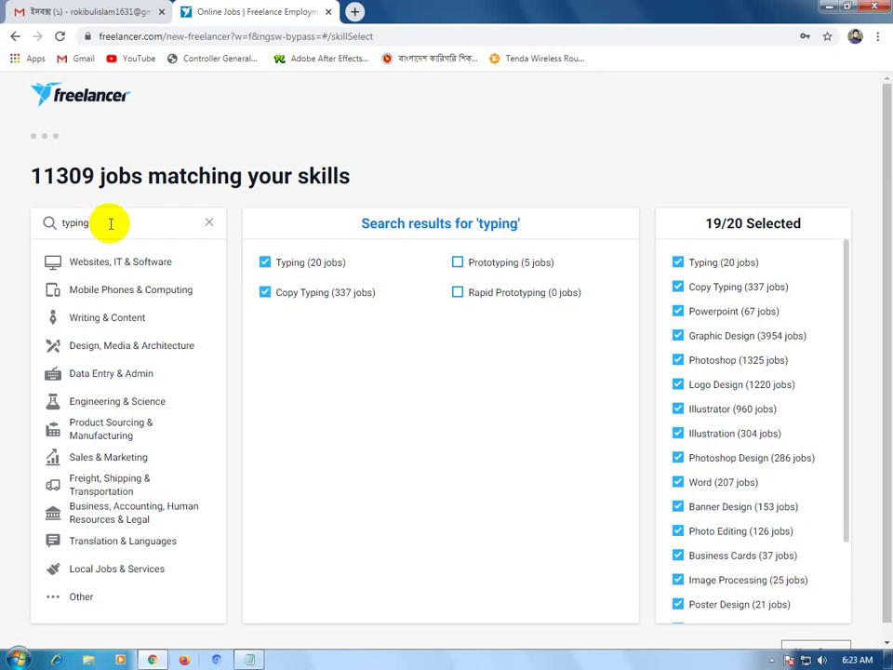
pyautogui.moveTo(16, 219); pyautogui.dragTo(98, 231)
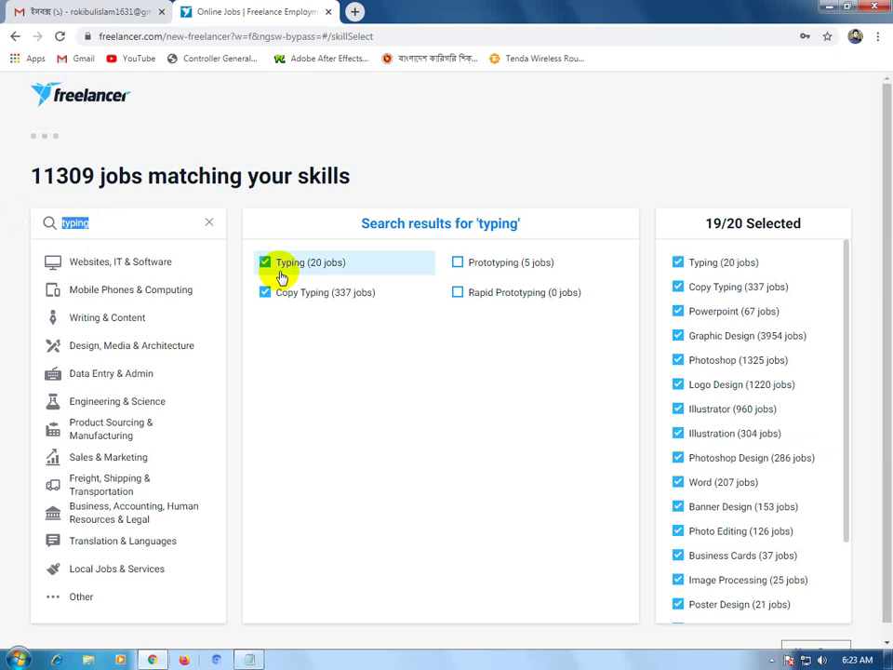
pyautogui.scroll(-1, 382, 441)
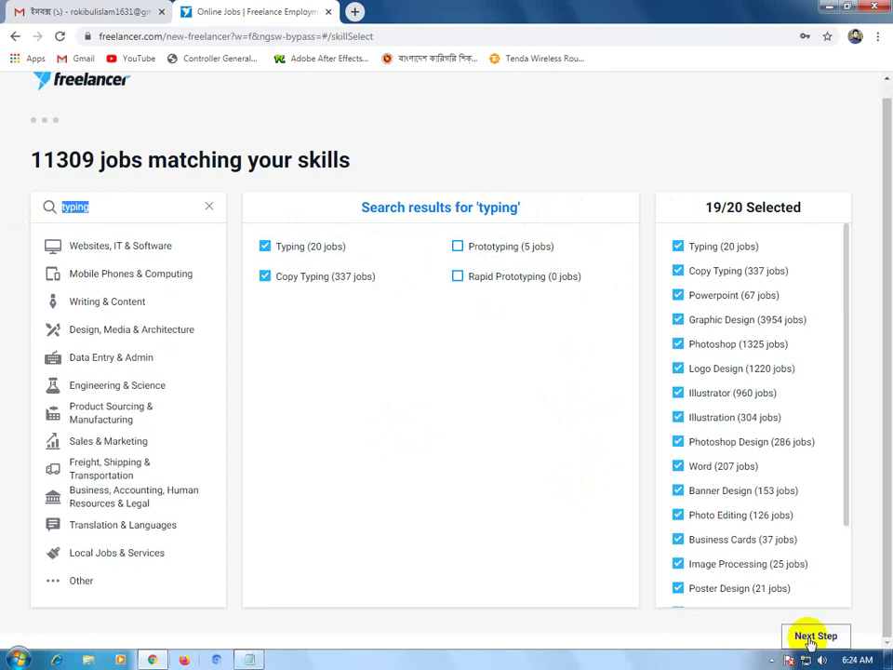
pyautogui.click(812, 638)
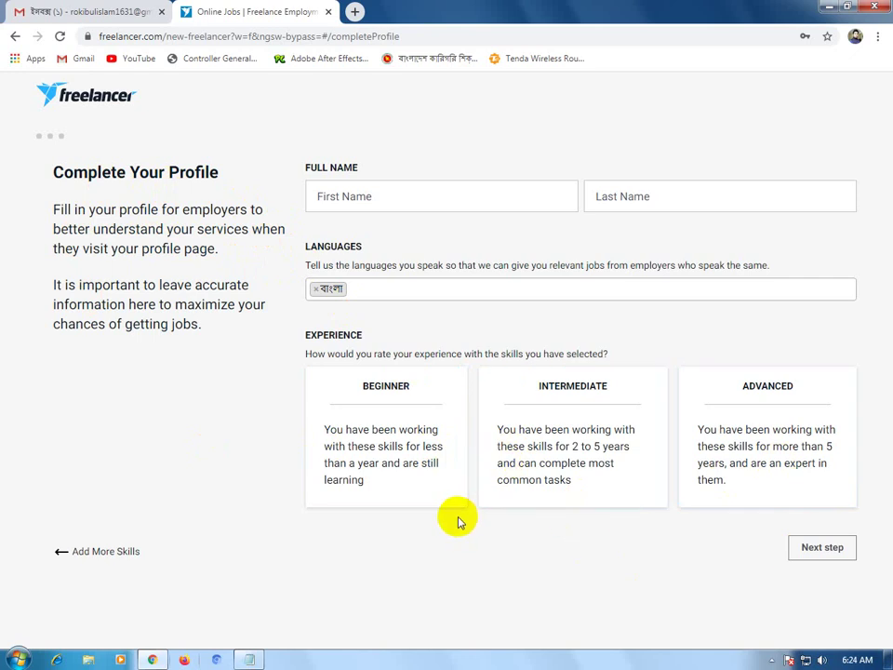
# Fill in the account holder's first and last name on the profile form.
pyautogui.click(349, 198)
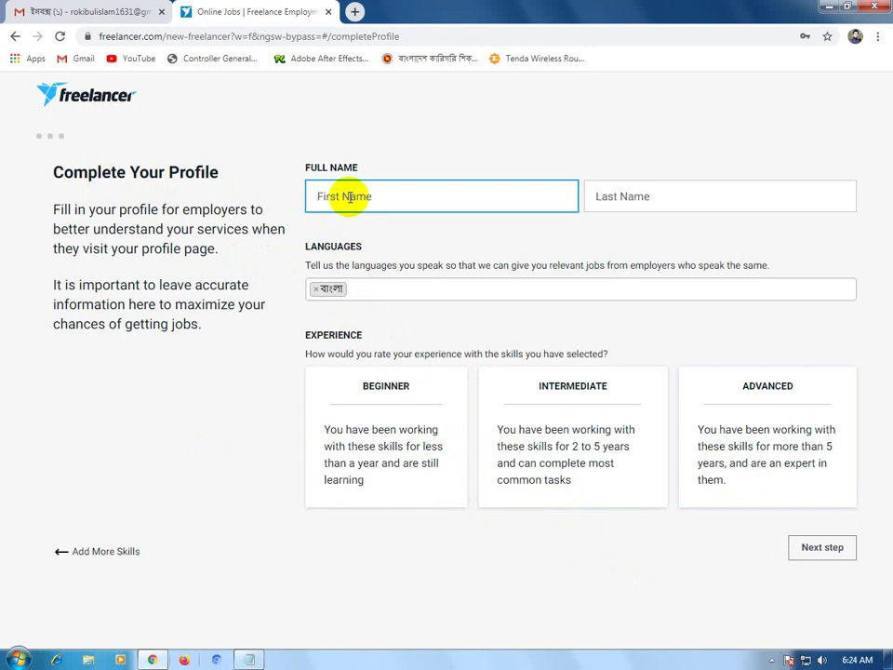
pyautogui.press('Tab')
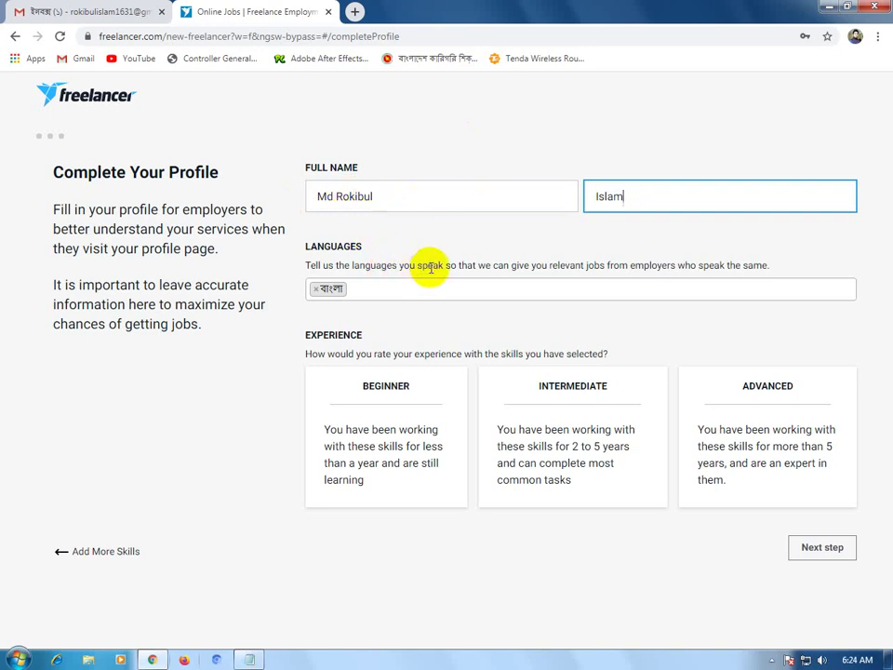
# Add English as a spoken language alongside বাংলা.
pyautogui.click(492, 288)
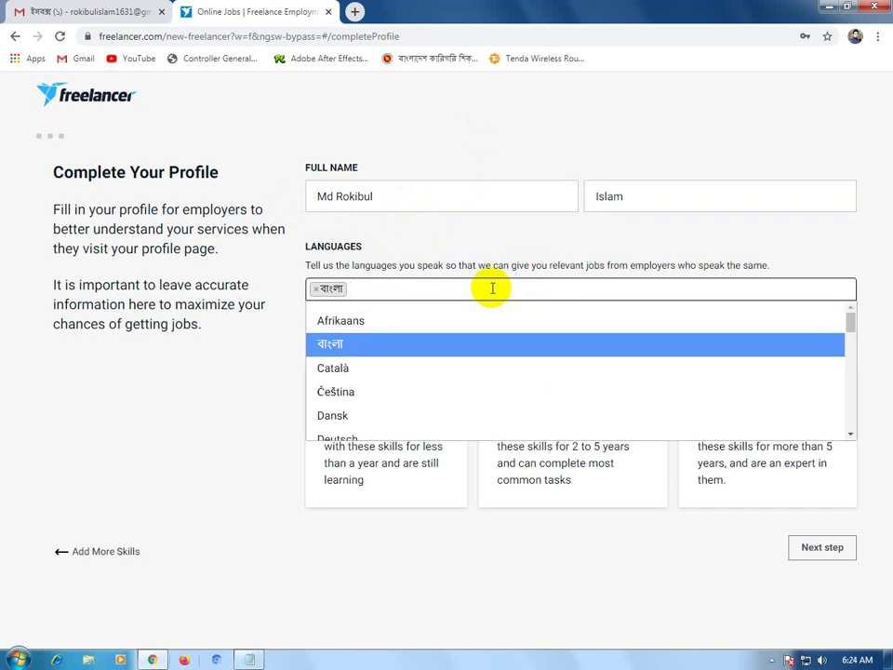
pyautogui.write('e')
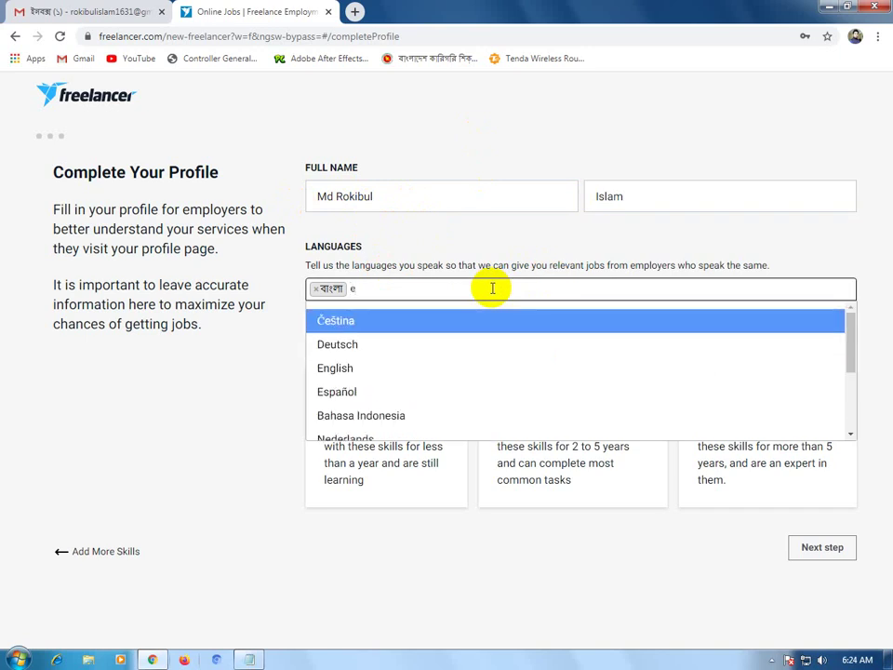
pyautogui.press('Down')
pyautogui.press('Down')
pyautogui.press('Return')
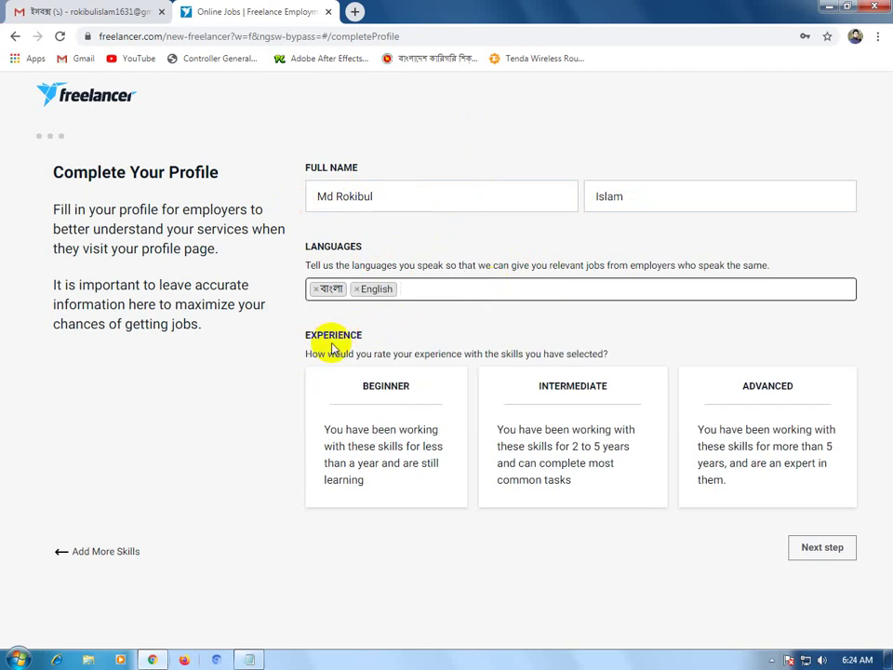
# Set the experience level to Beginner and continue to the payment verification page.
pyautogui.click(497, 385)
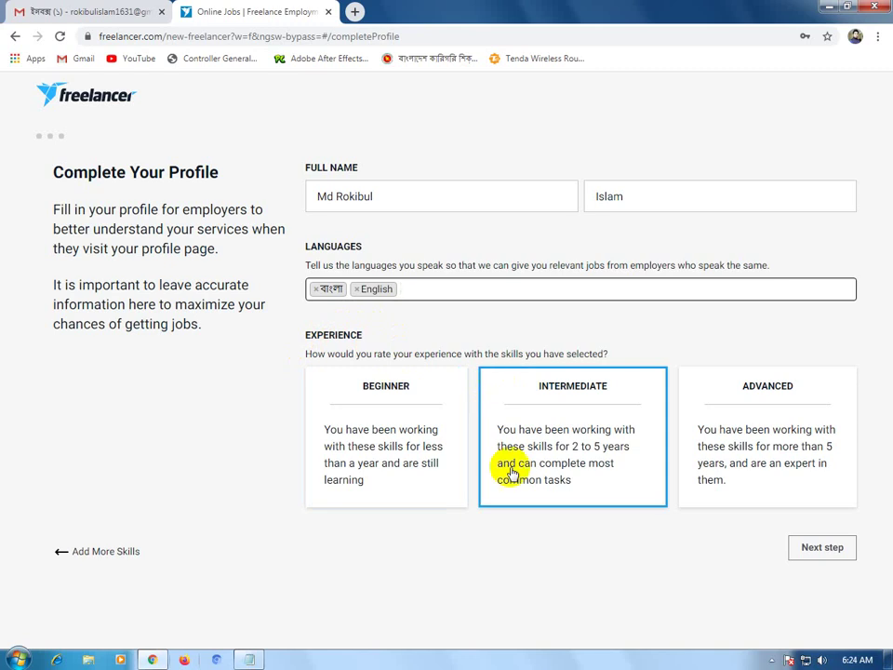
pyautogui.click(614, 603)
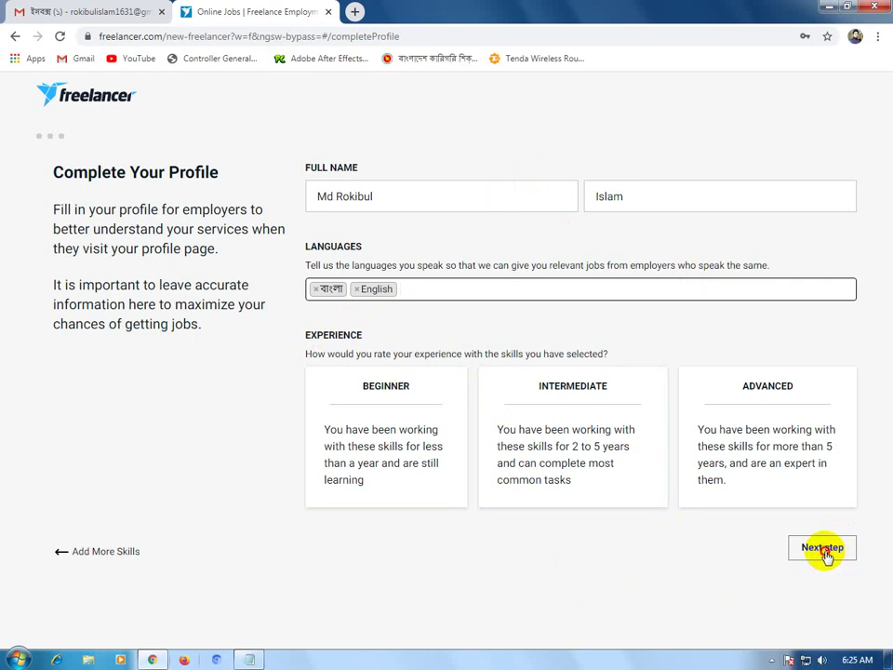
pyautogui.click(822, 549)
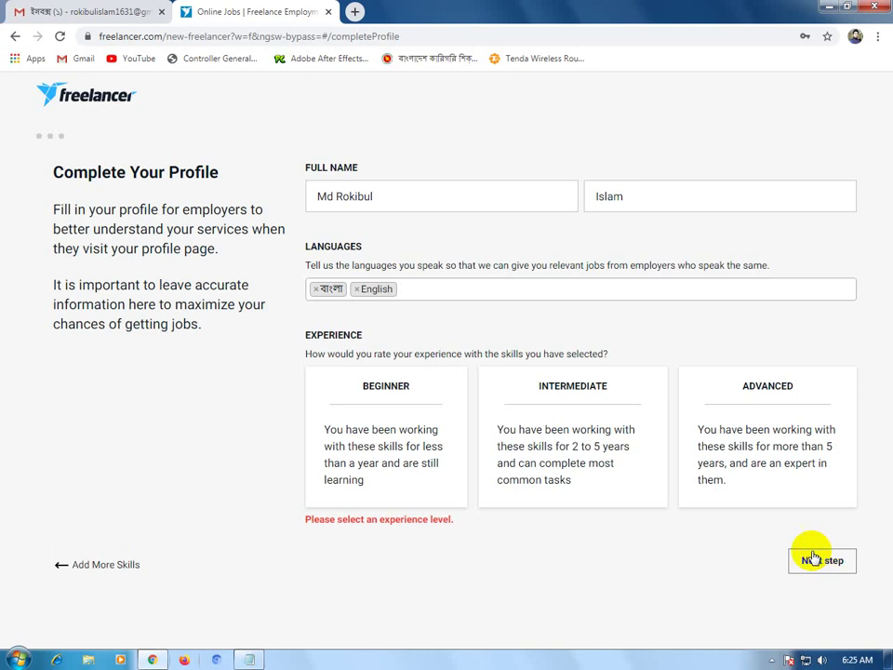
pyautogui.click(603, 447)
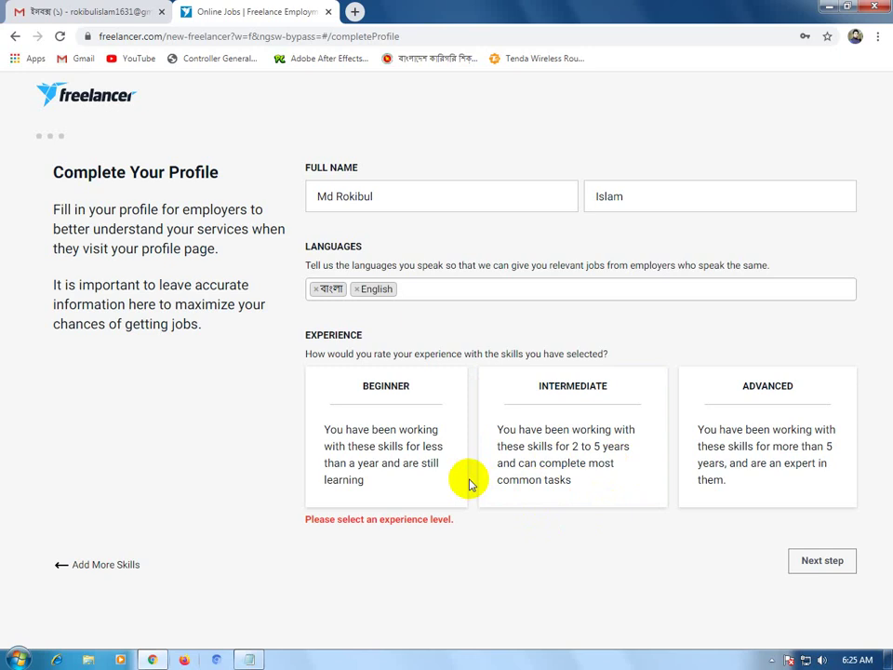
pyautogui.click(398, 458)
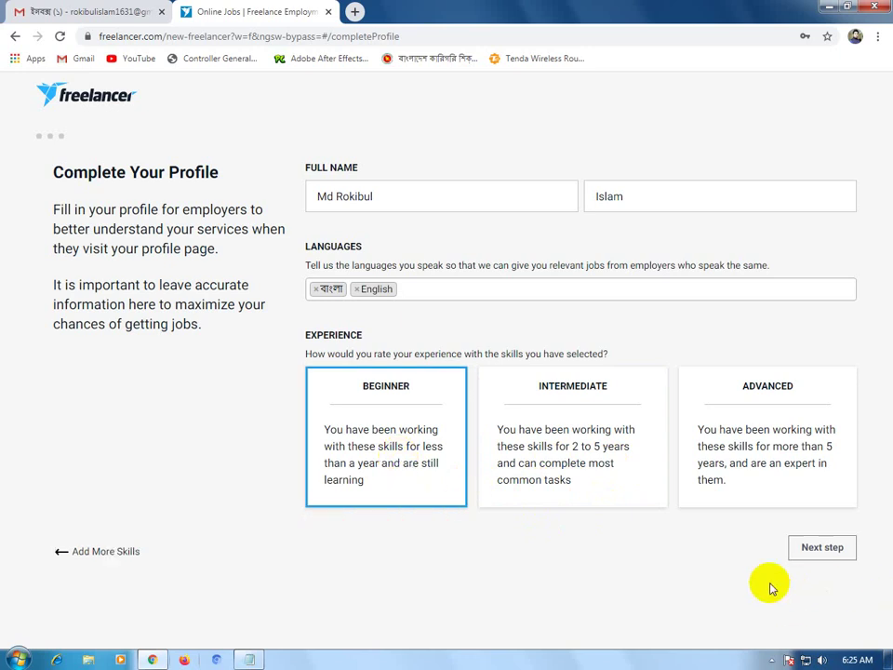
pyautogui.click(821, 556)
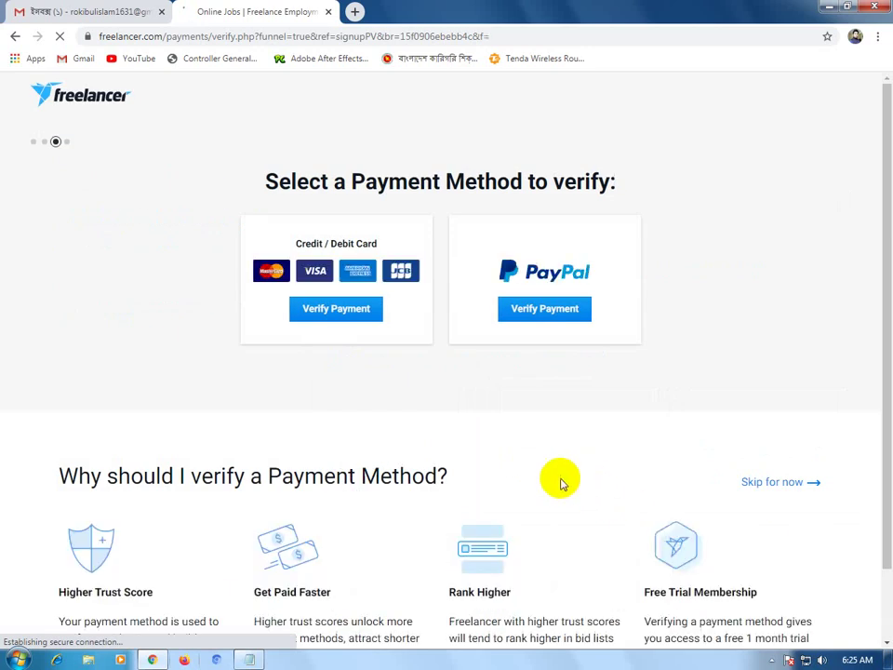
# Skip the payment method verification for now.
pyautogui.scroll(-1, 559, 480)
pyautogui.scroll(1, 560, 480)
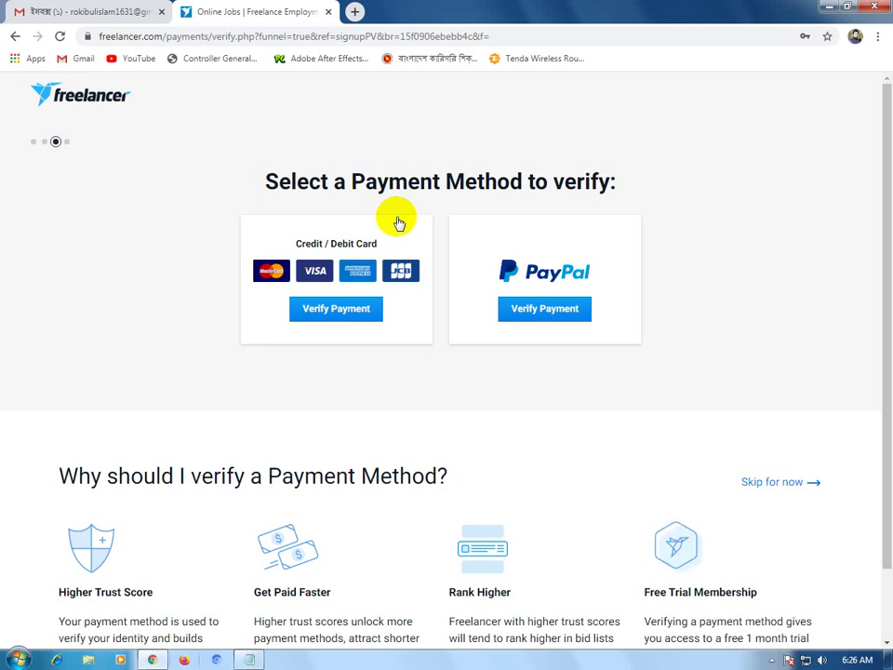
pyautogui.click(786, 488)
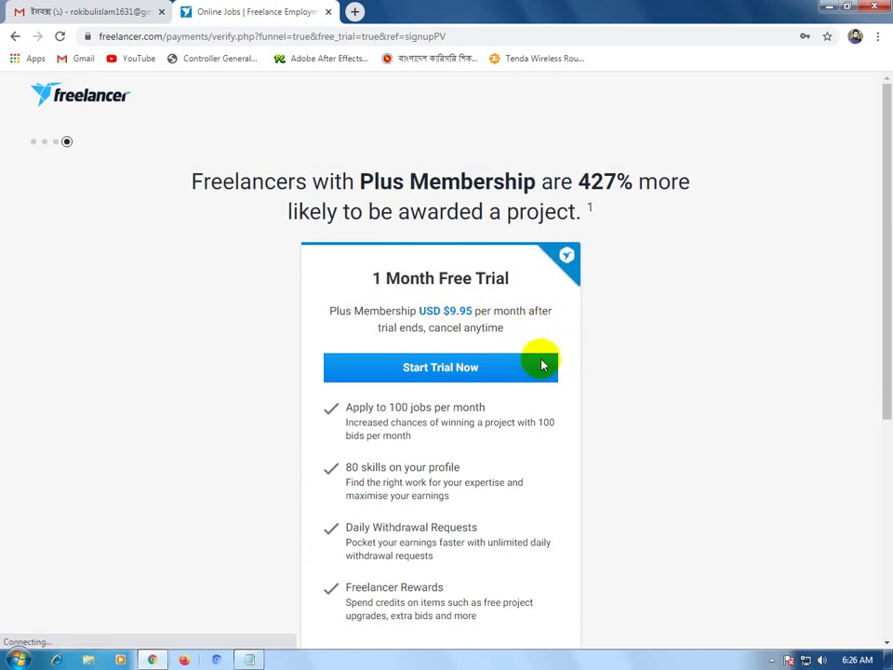
# Decline the Plus Membership 1 Month Free Trial offer by skipping it.
pyautogui.scroll(-4, 477, 380)
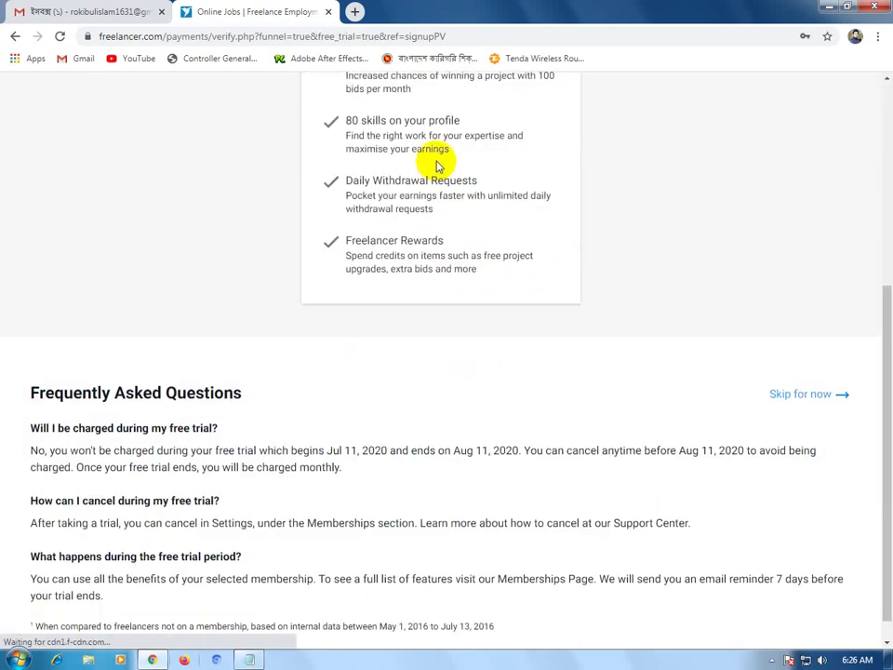
pyautogui.scroll(3, 466, 431)
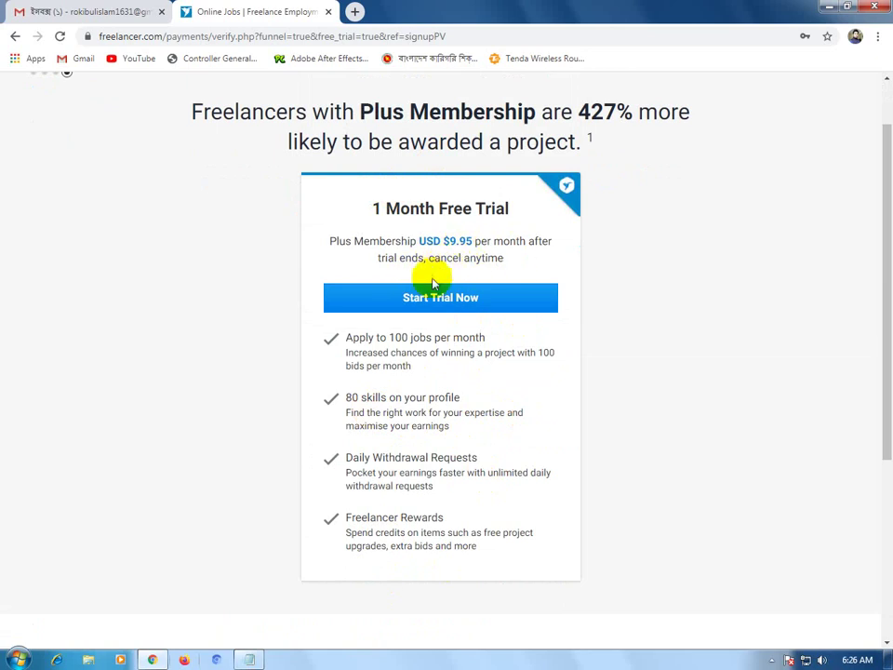
pyautogui.scroll(-2, 470, 441)
pyautogui.scroll(-1, 670, 554)
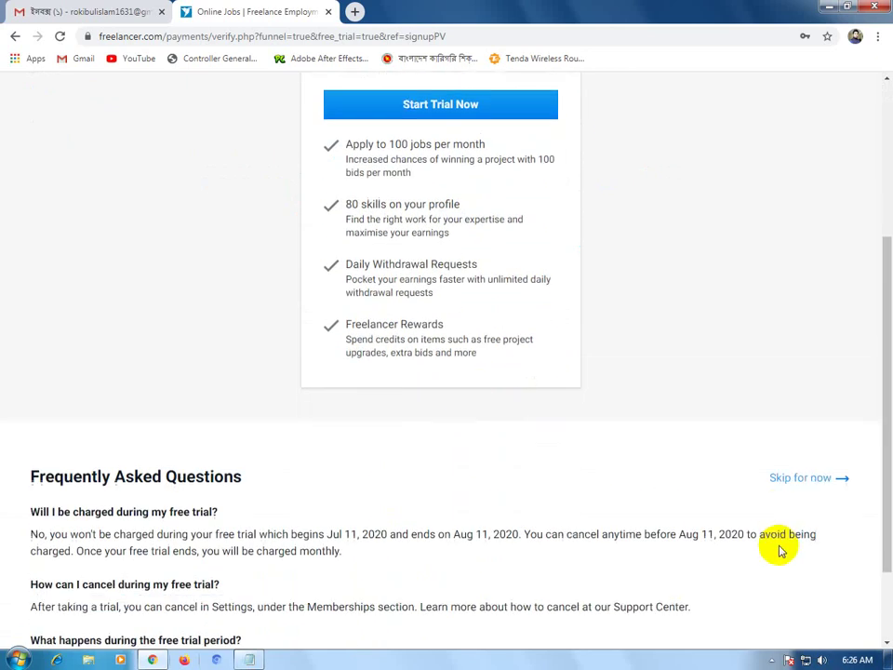
pyautogui.click(798, 463)
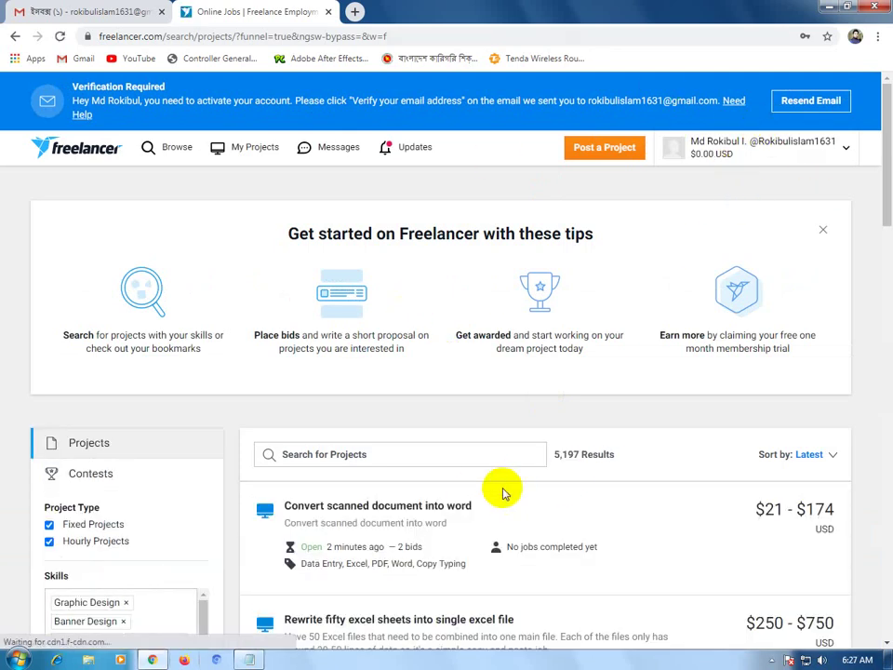
# Resend the account verification email from the banner and check it in Gmail.
pyautogui.scroll(-5, 797, 422)
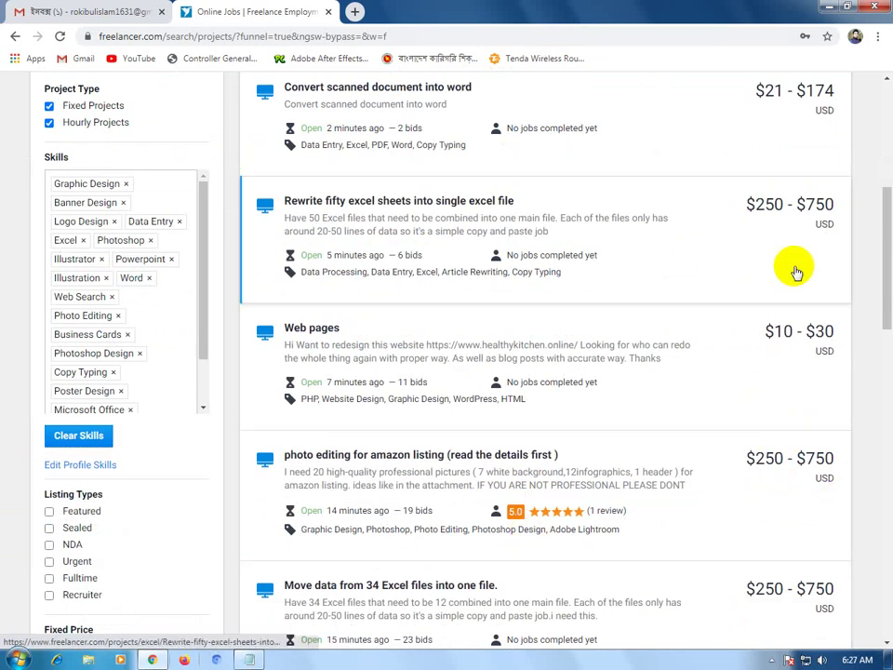
pyautogui.scroll(3, 857, 358)
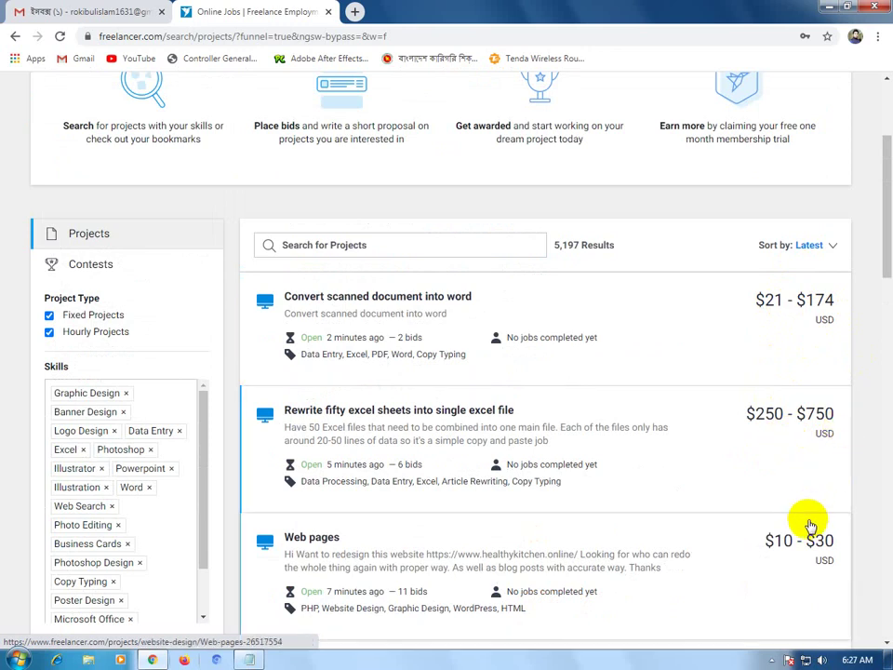
pyautogui.scroll(-2, 803, 524)
pyautogui.scroll(-1, 790, 522)
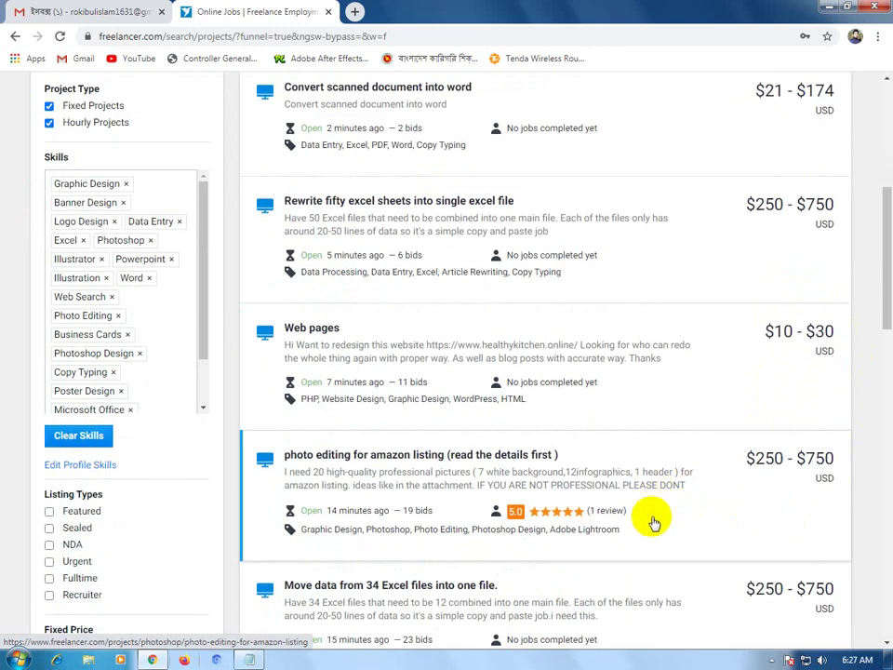
pyautogui.scroll(3, 651, 522)
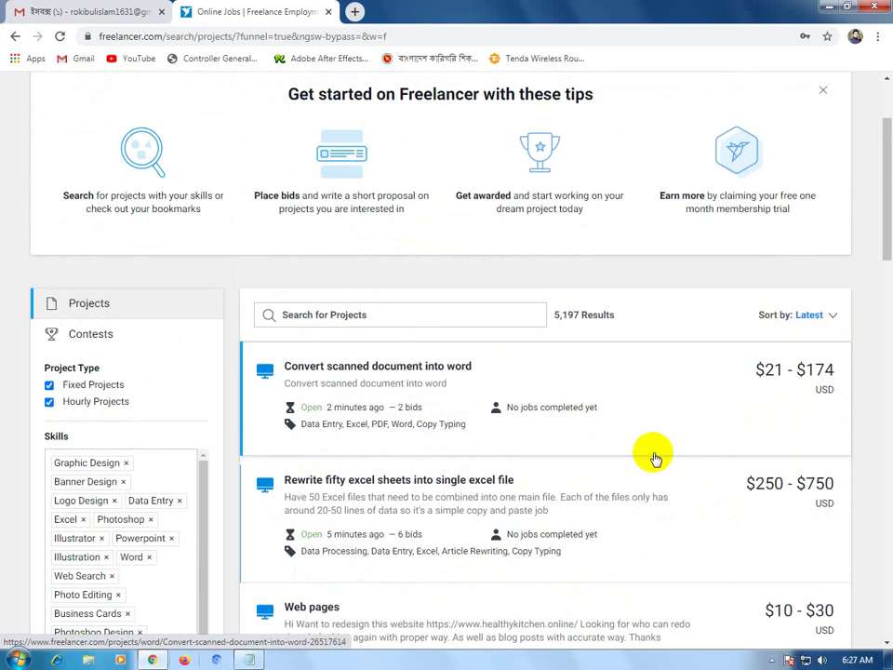
pyautogui.scroll(2, 651, 454)
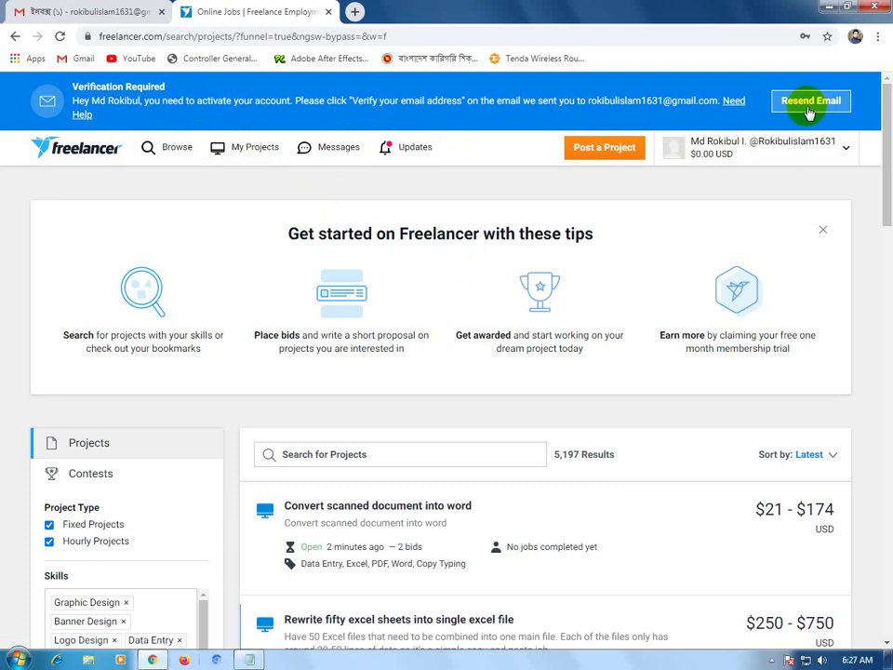
pyautogui.click(810, 108)
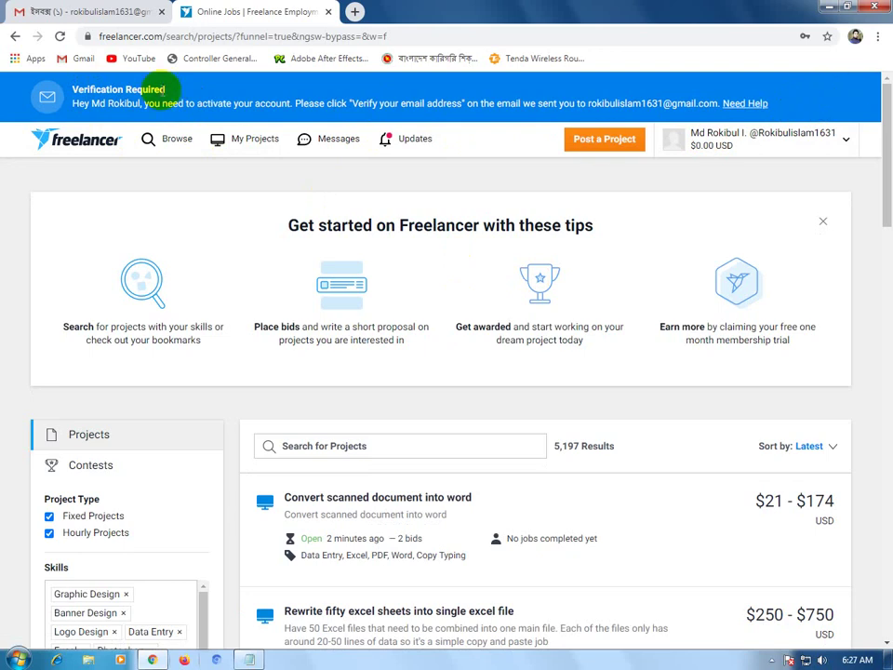
pyautogui.click(82, 15)
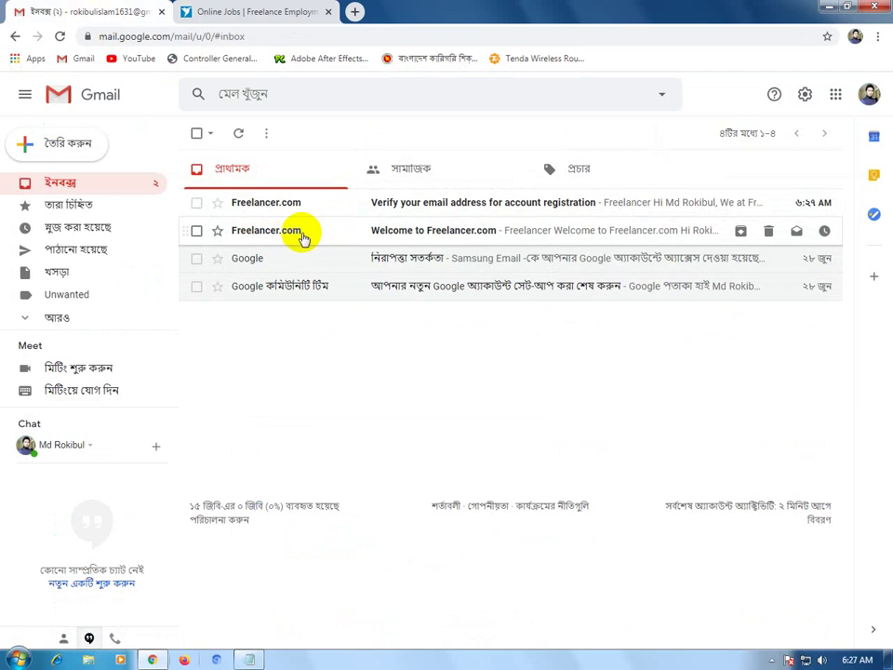
# Open the 'Verify your email address' message in Gmail and follow its verification link.
pyautogui.click(302, 238)
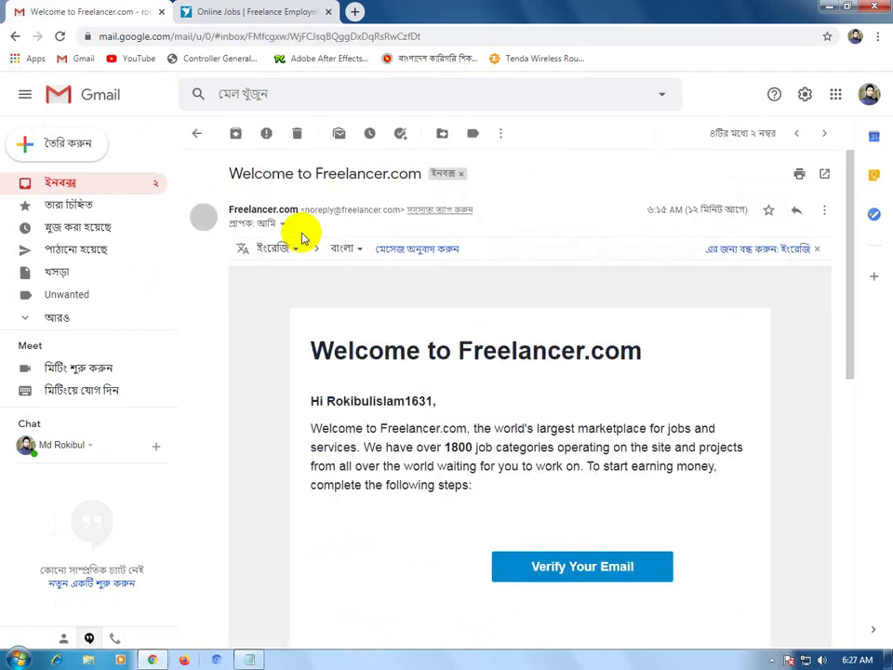
pyautogui.scroll(-3, 529, 359)
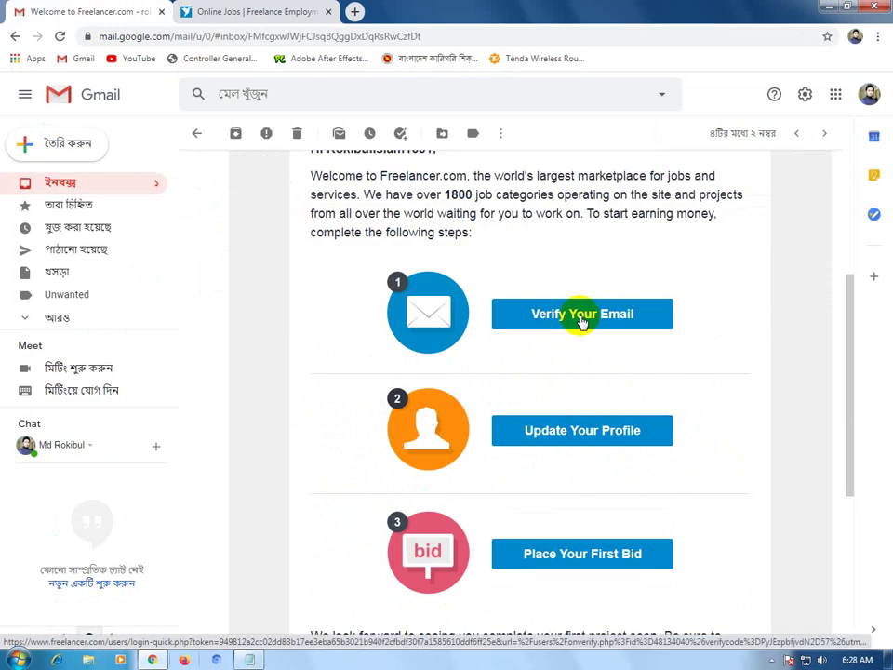
pyautogui.click(579, 316)
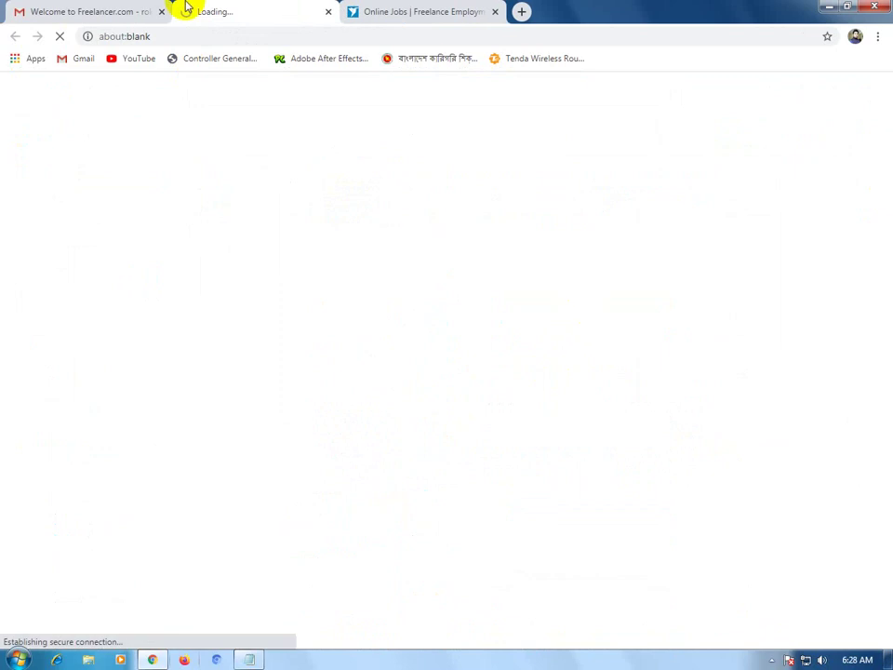
pyautogui.click(117, 15)
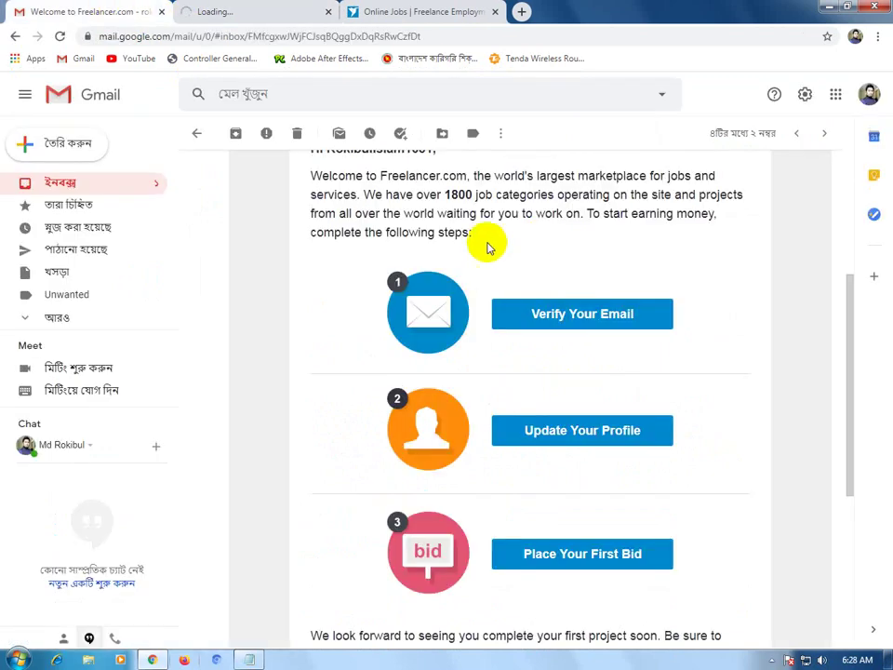
pyautogui.scroll(5, 212, 225)
pyautogui.click(32, 182)
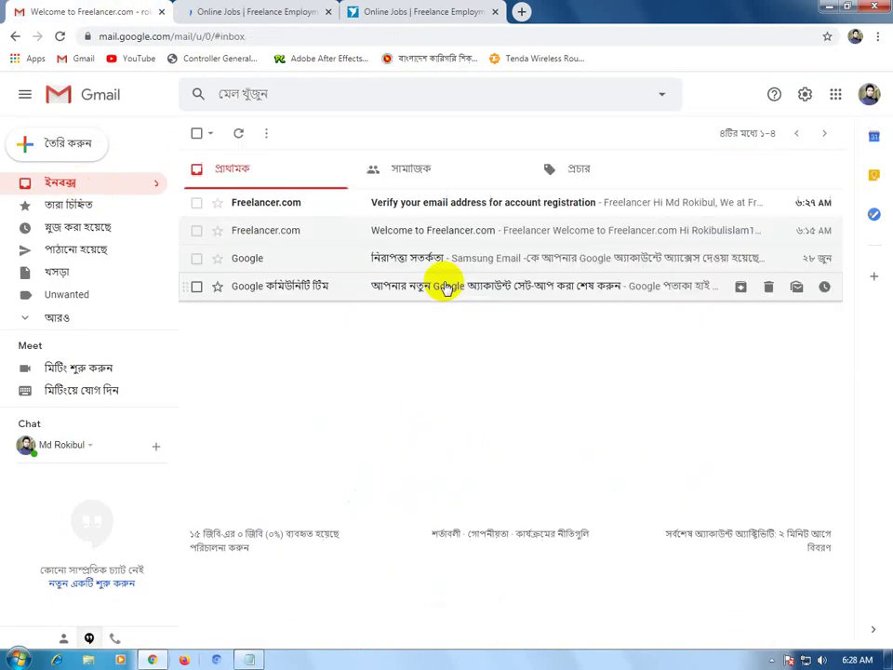
pyautogui.click(435, 207)
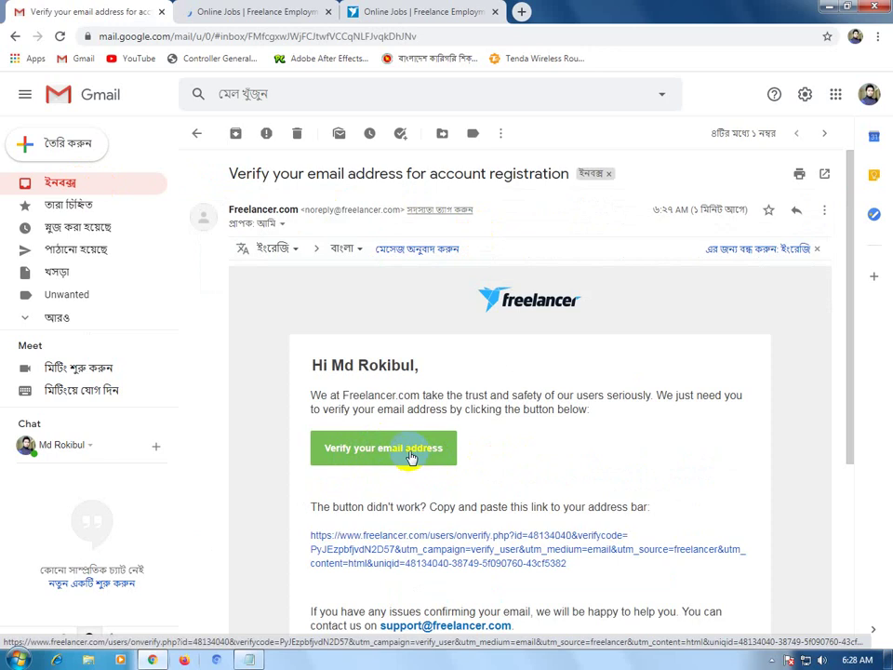
pyautogui.click(410, 453)
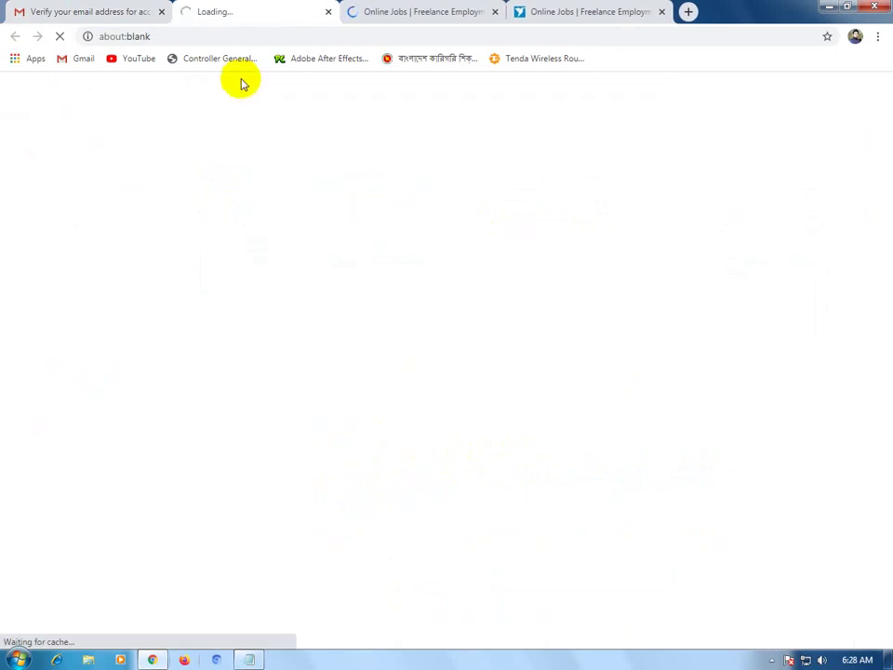
# Confirm the email-verified page, close the extra tabs, and return to the Freelancer projects page.
pyautogui.click(479, 13)
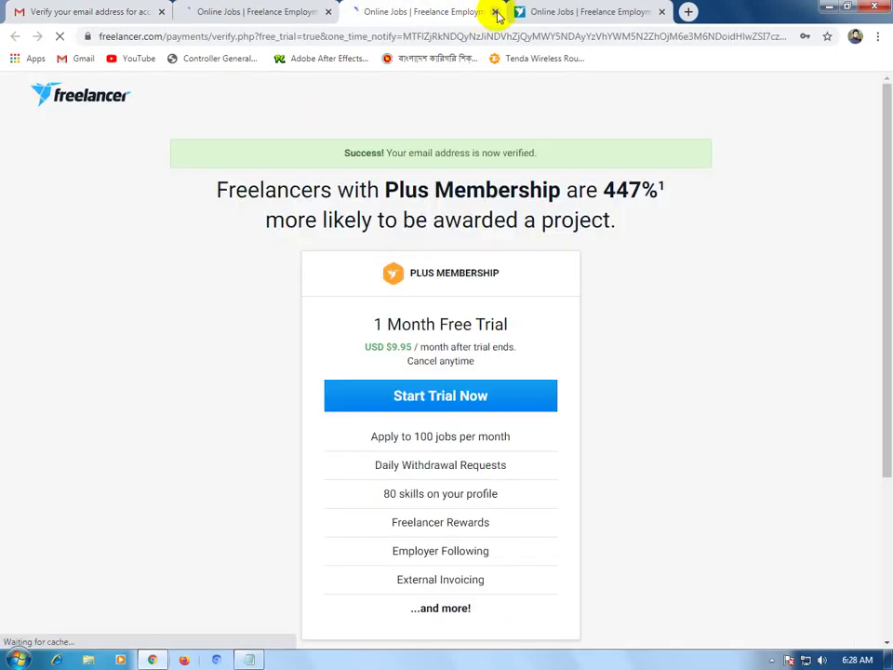
pyautogui.click(246, 13)
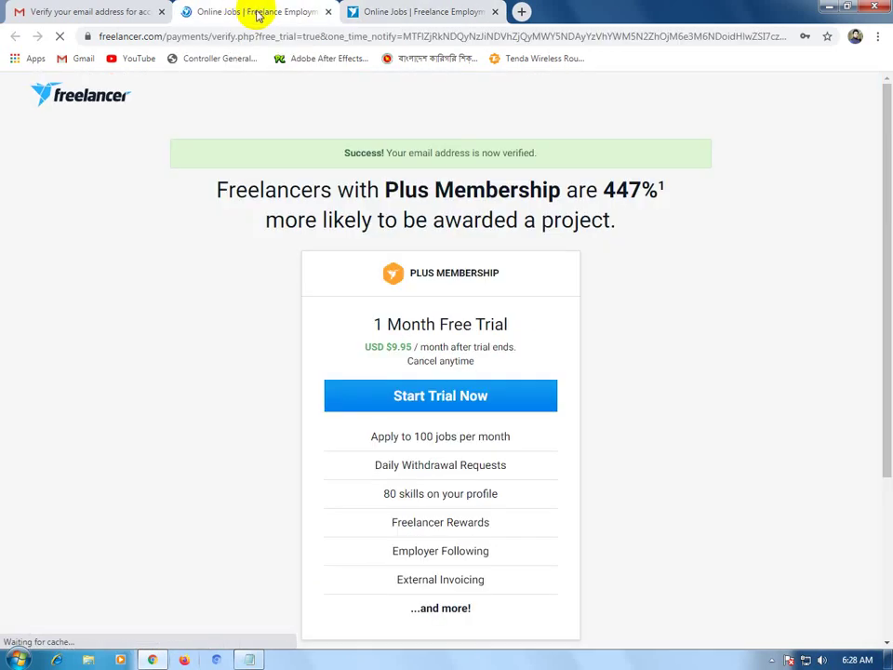
pyautogui.click(417, 13)
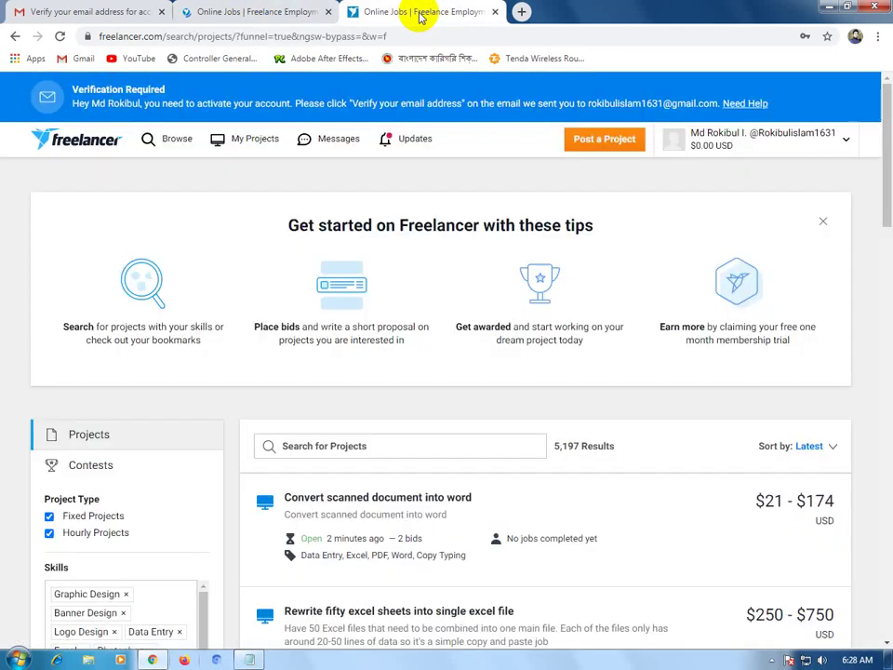
pyautogui.click(274, 19)
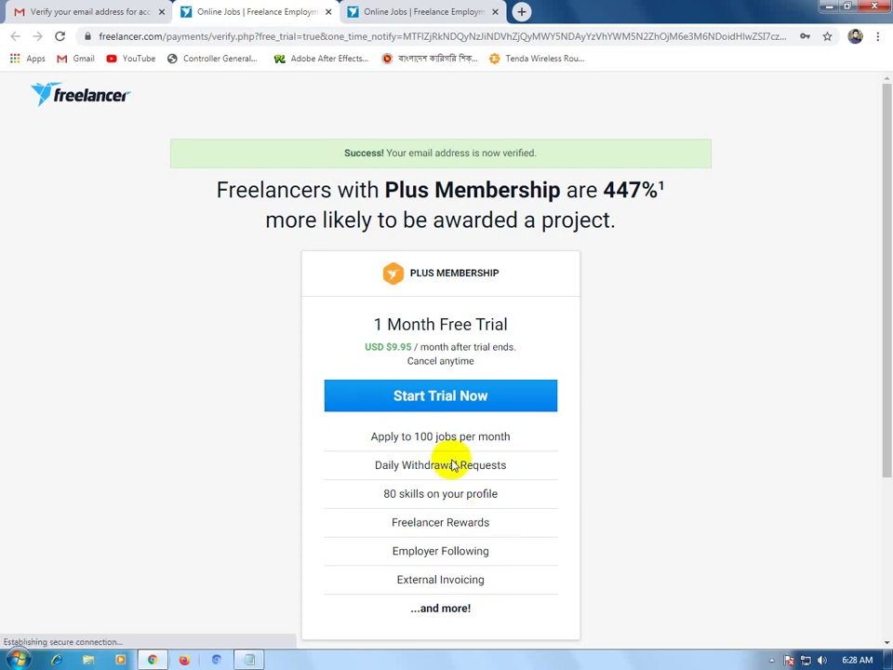
pyautogui.click(327, 13)
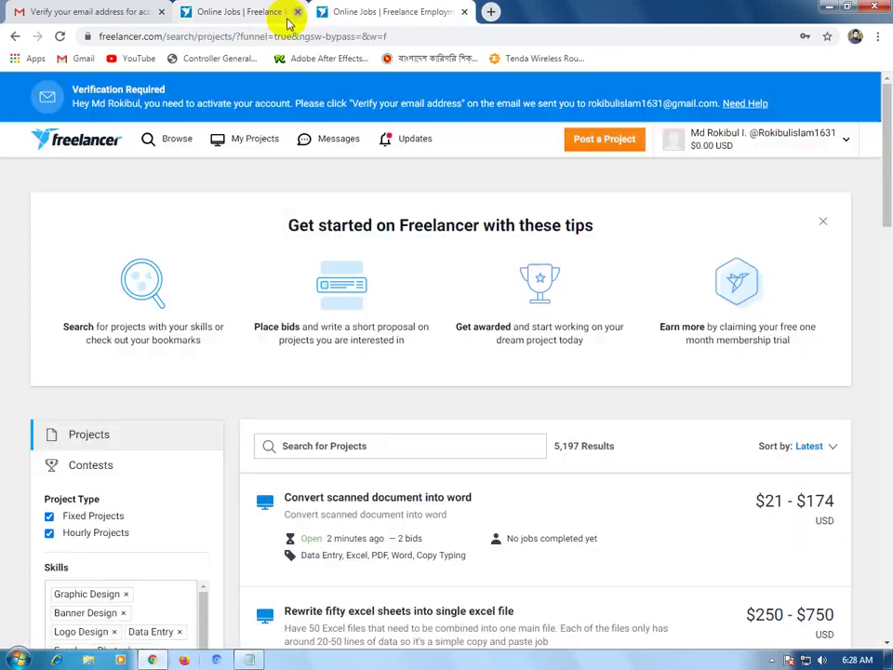
pyautogui.click(109, 11)
pyautogui.scroll(-5, 399, 462)
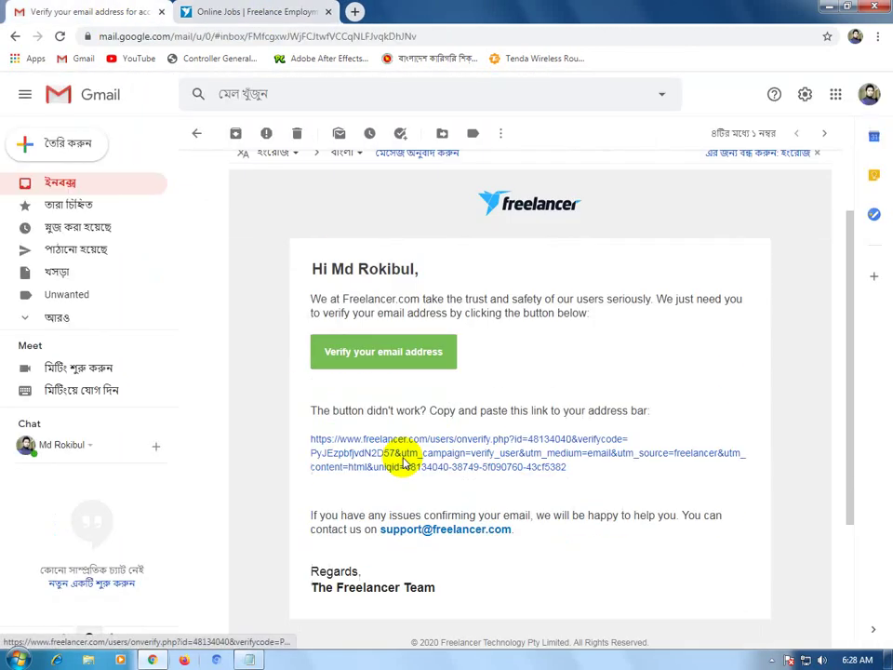
pyautogui.scroll(5, 398, 443)
pyautogui.click(384, 451)
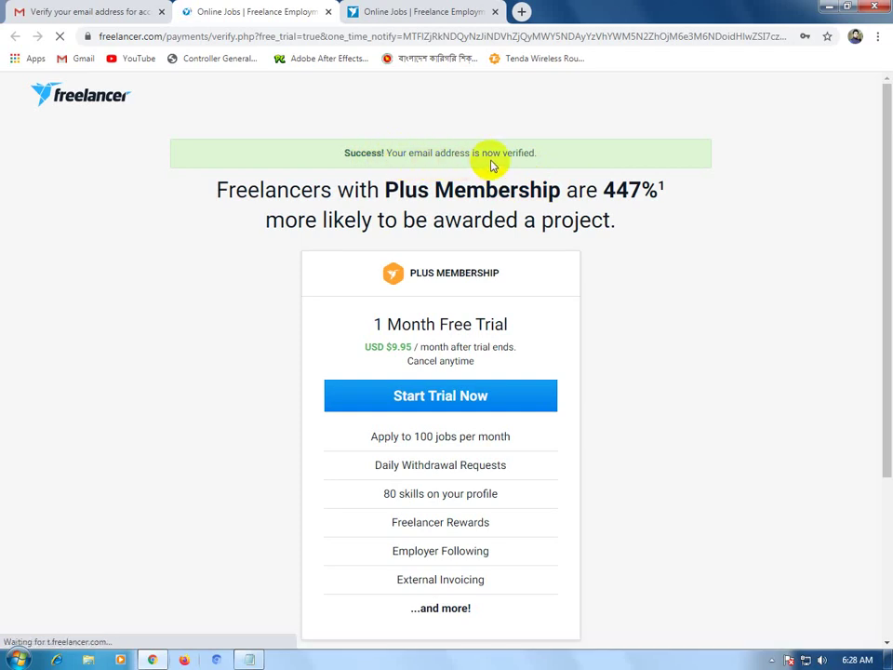
pyautogui.click(326, 12)
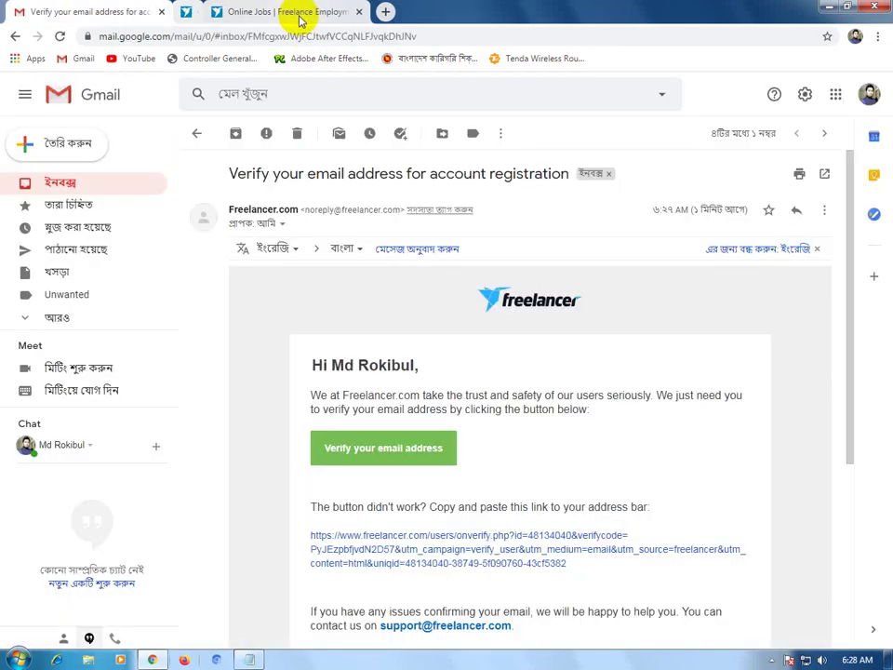
pyautogui.click(293, 12)
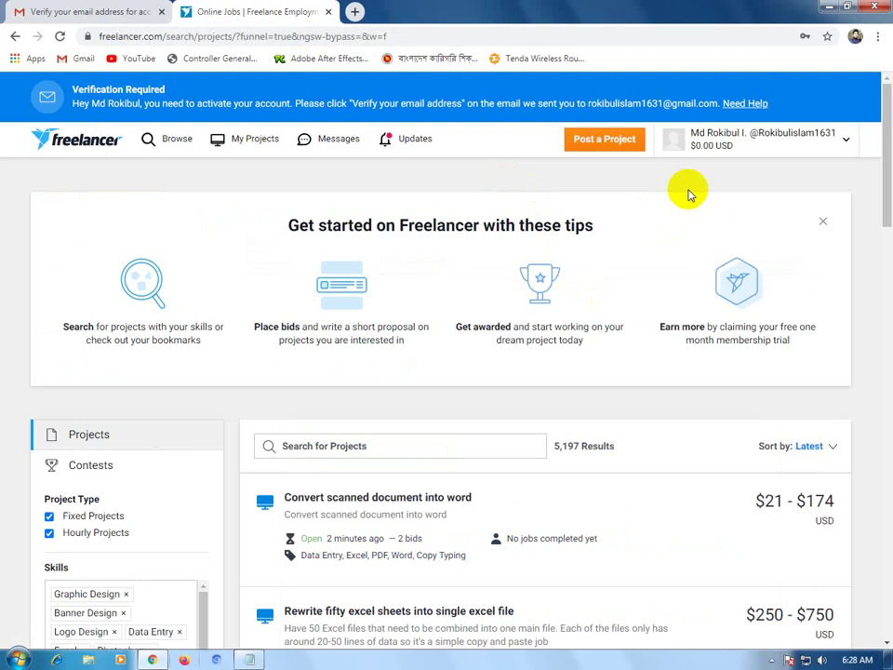
# Open the account's own profile page from the account menu and show its freelancer view.
pyautogui.click(771, 659)
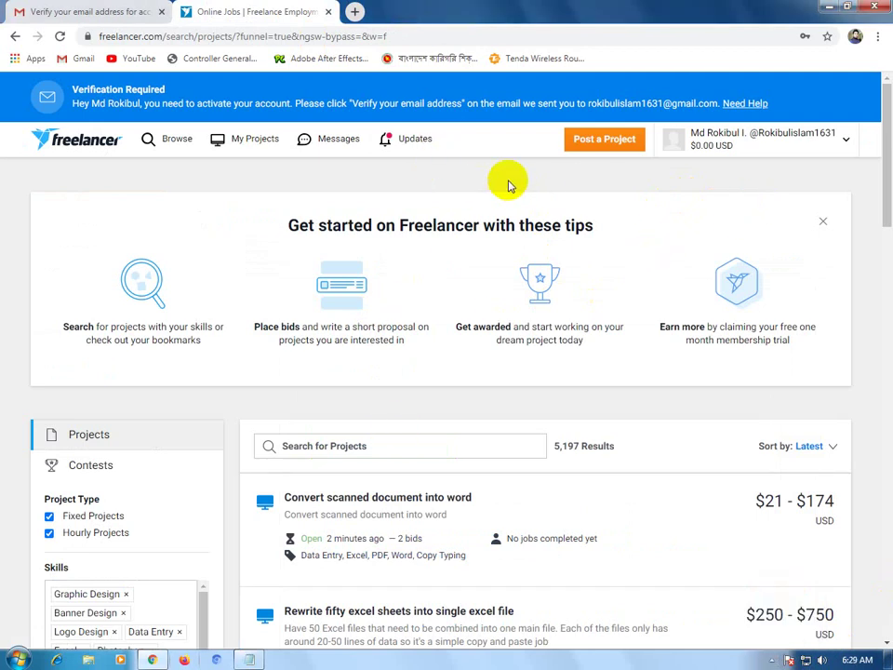
pyautogui.click(848, 144)
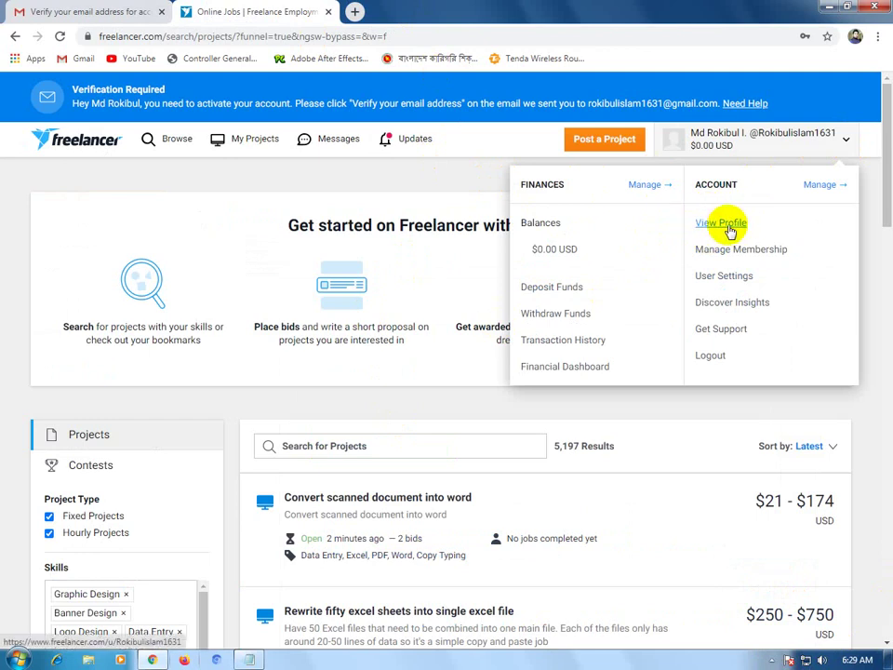
pyautogui.click(730, 229)
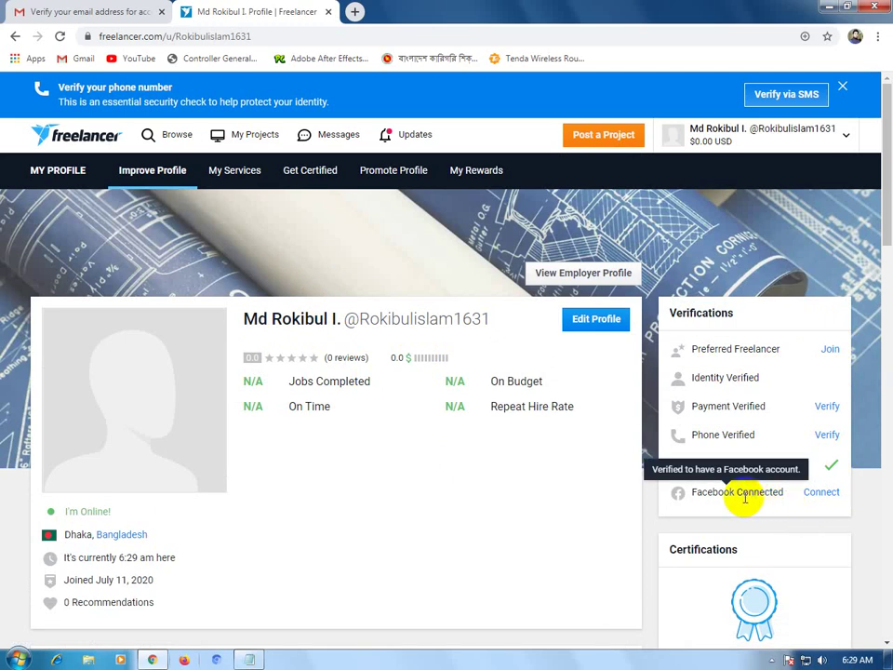
pyautogui.scroll(-2, 484, 451)
pyautogui.scroll(-3, 470, 449)
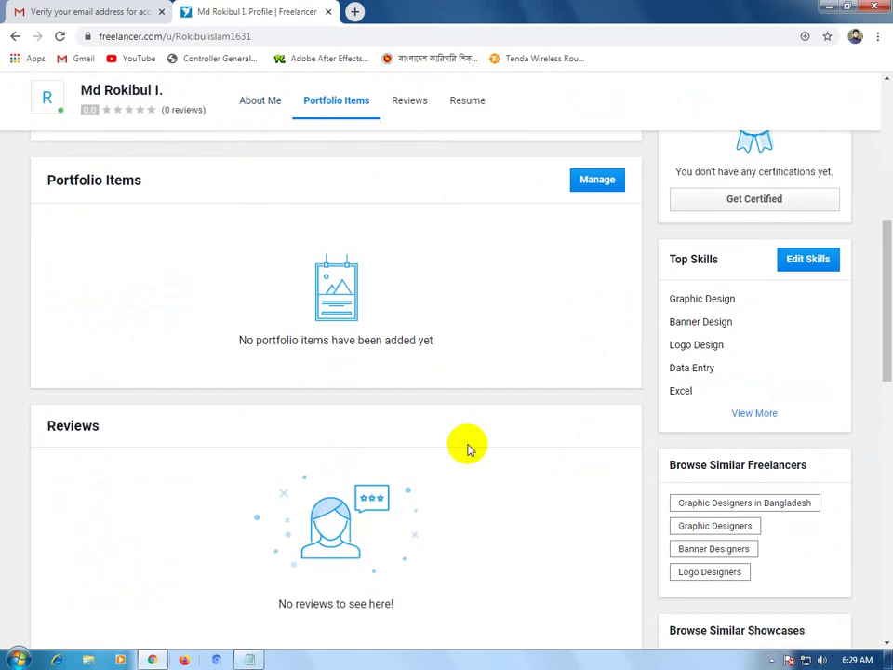
pyautogui.scroll(5, 470, 449)
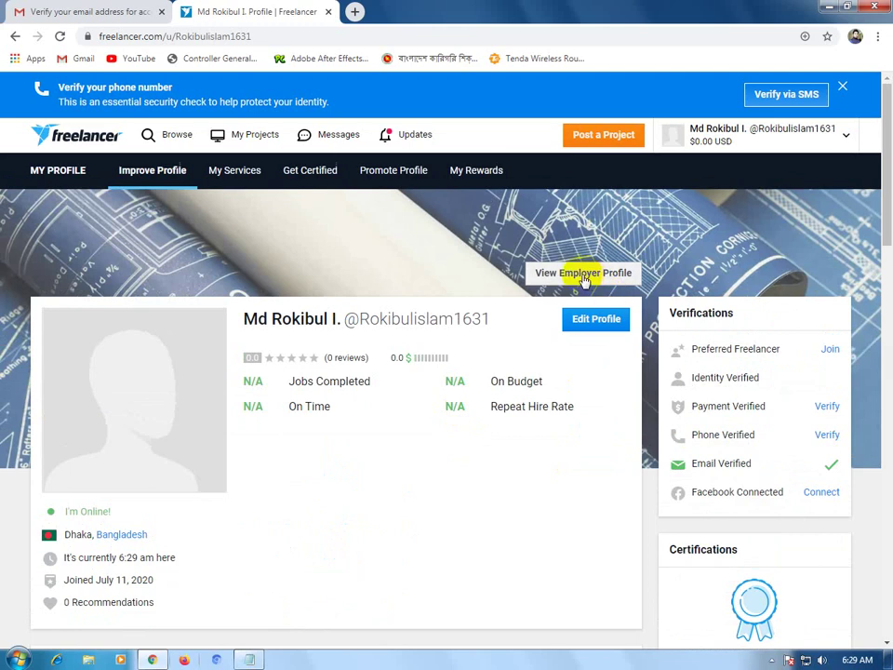
pyautogui.click(591, 277)
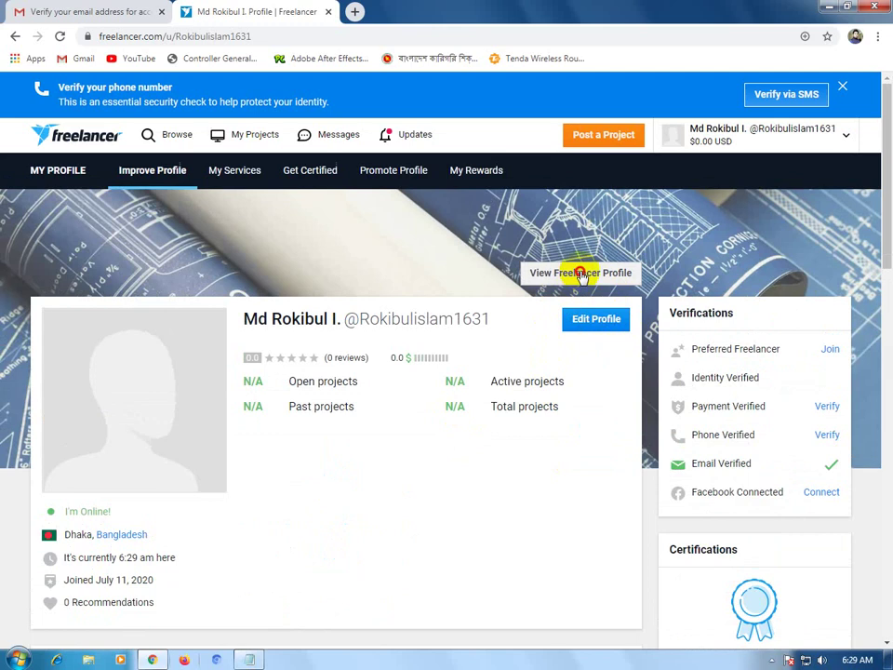
pyautogui.click(583, 275)
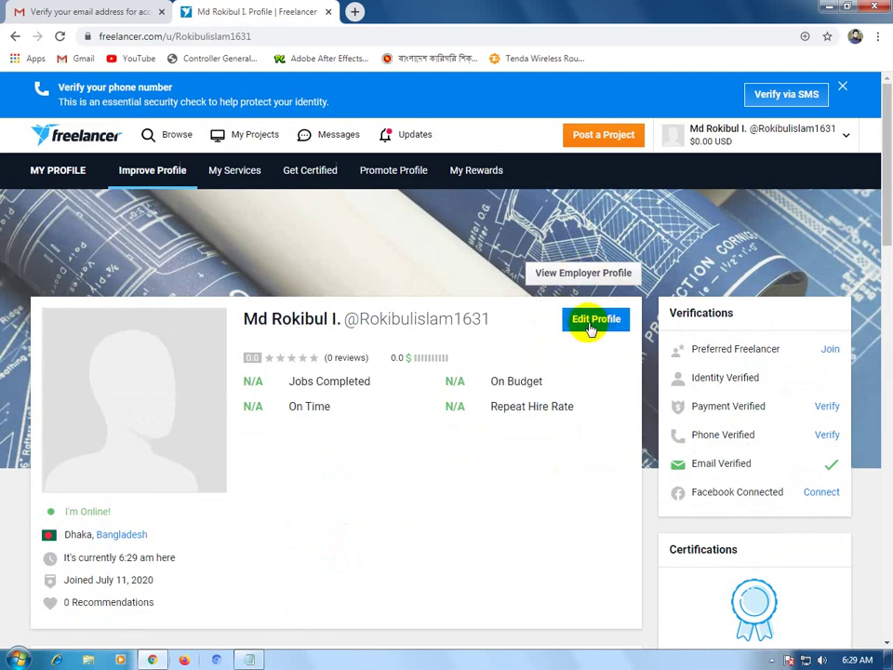
# Open the profile in edit mode and place the caret in the Professional Headline field.
pyautogui.click(592, 325)
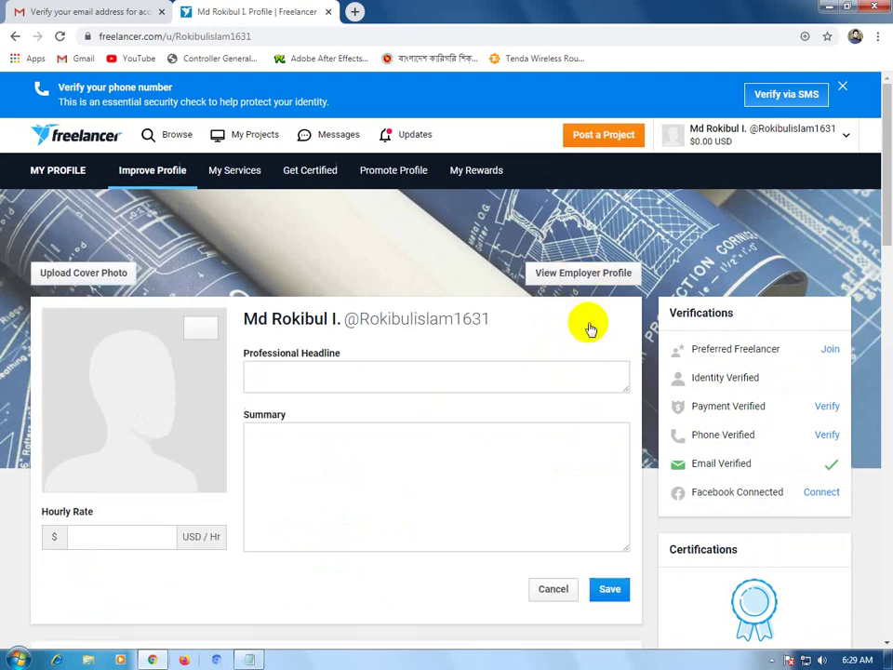
pyautogui.click(393, 385)
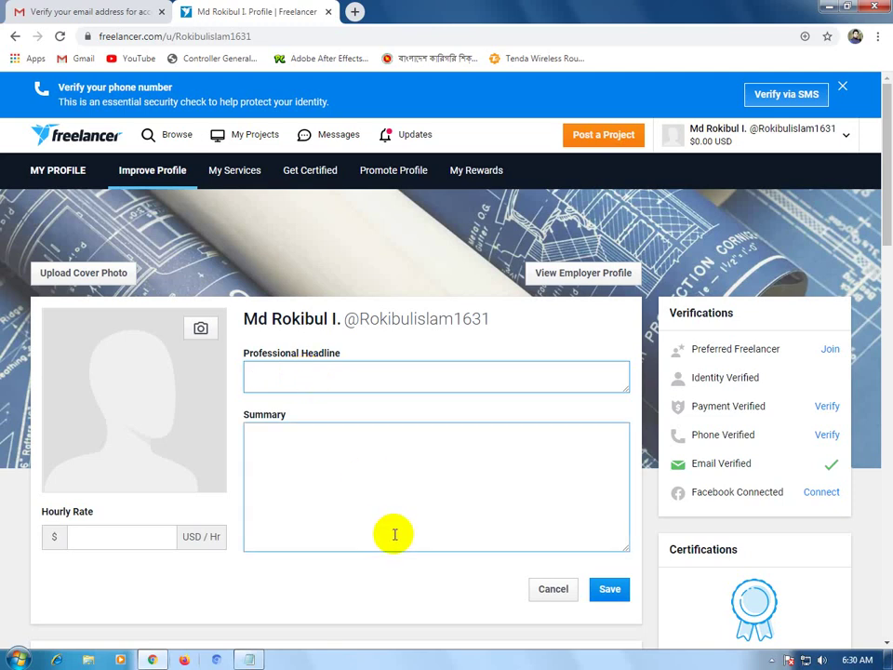
# Select the first line of Freelancer.txt in Notepad, then return to the empty headline field.
pyautogui.click(251, 659)
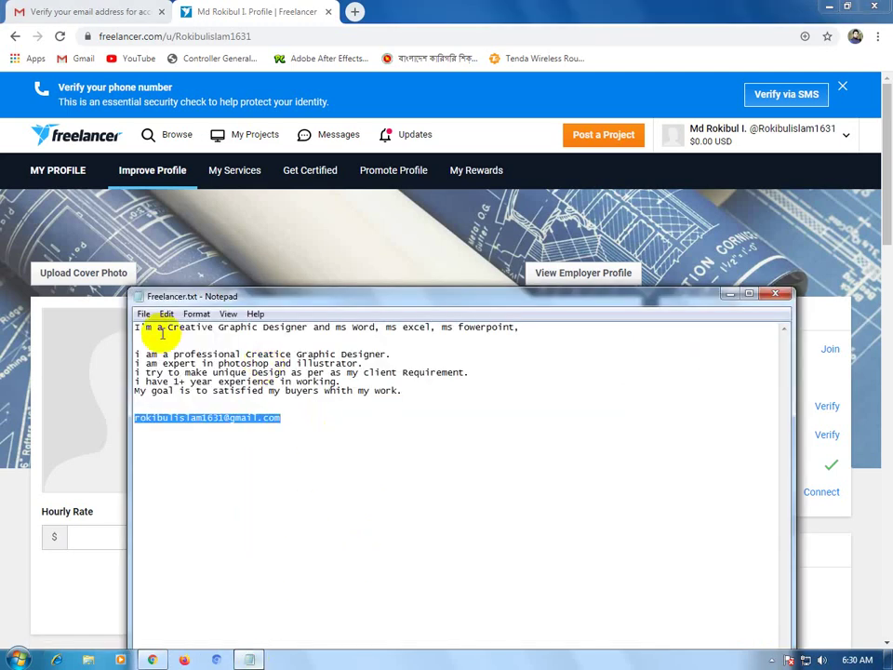
pyautogui.click(521, 326)
pyautogui.moveTo(519, 326); pyautogui.dragTo(399, 326)
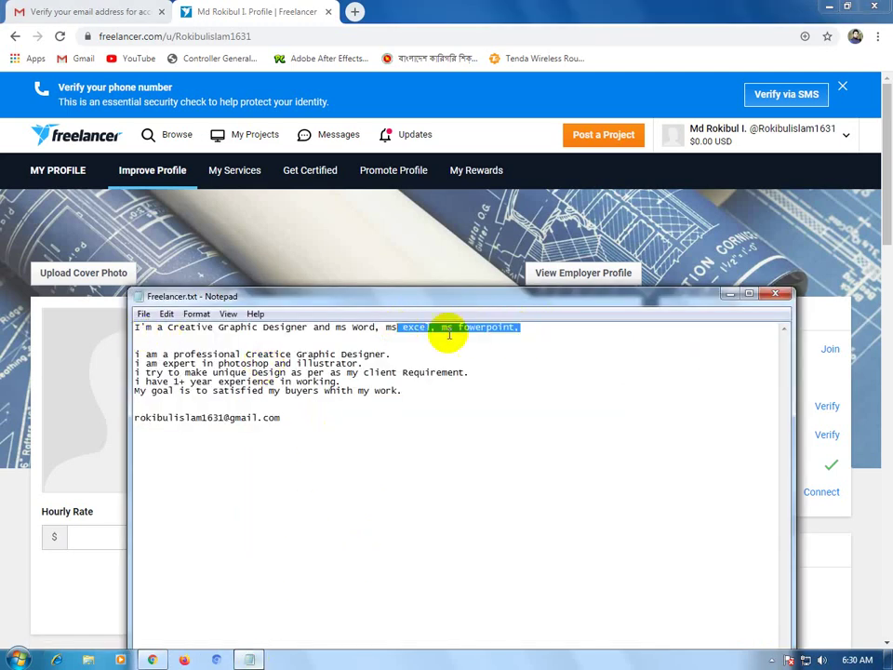
pyautogui.click(519, 327)
pyautogui.moveTo(517, 328); pyautogui.dragTo(142, 332)
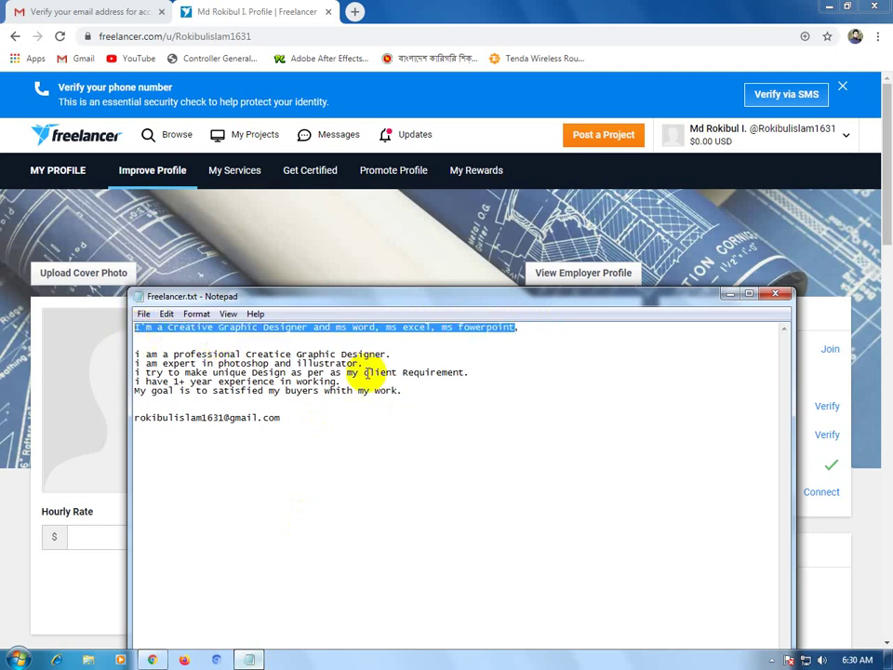
pyautogui.click(365, 253)
pyautogui.click(367, 372)
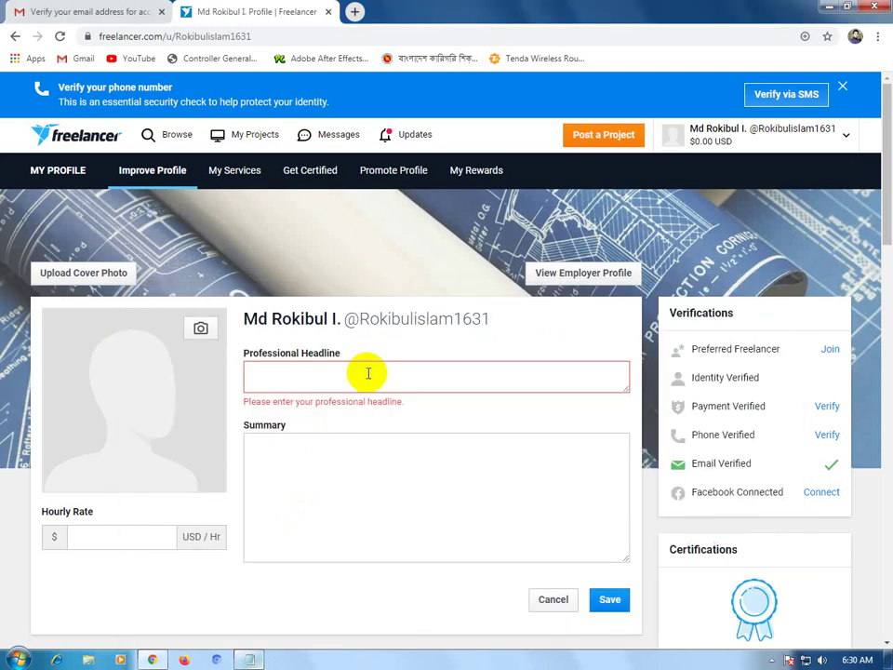
# Paste the copied line into Professional Headline and correct 'fowerpoint' to 'Powerpoint'.
pyautogui.write("I'm a Creative Graphic Designer and ms Word, ms excel, ms fowerpoint")
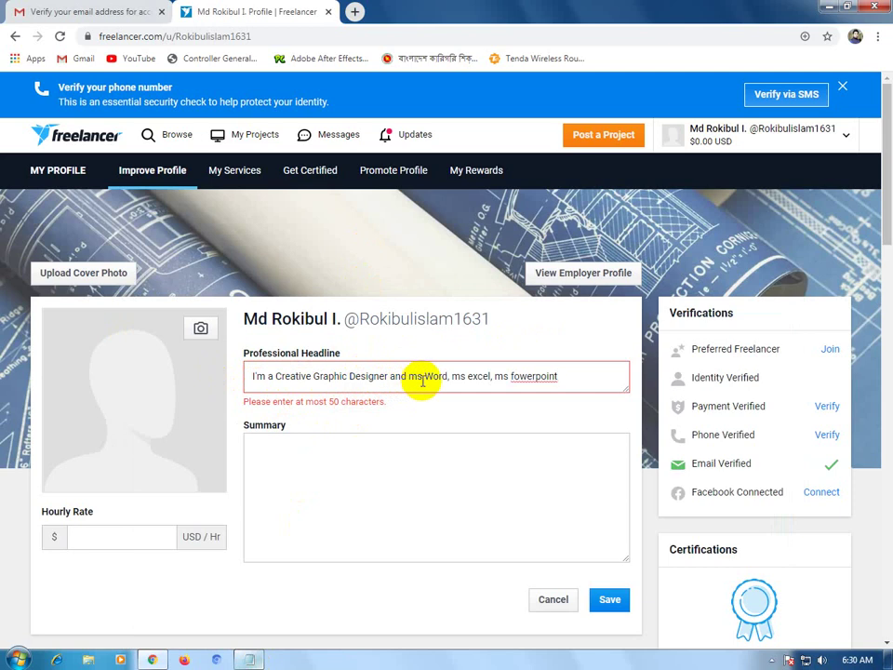
pyautogui.click(515, 376)
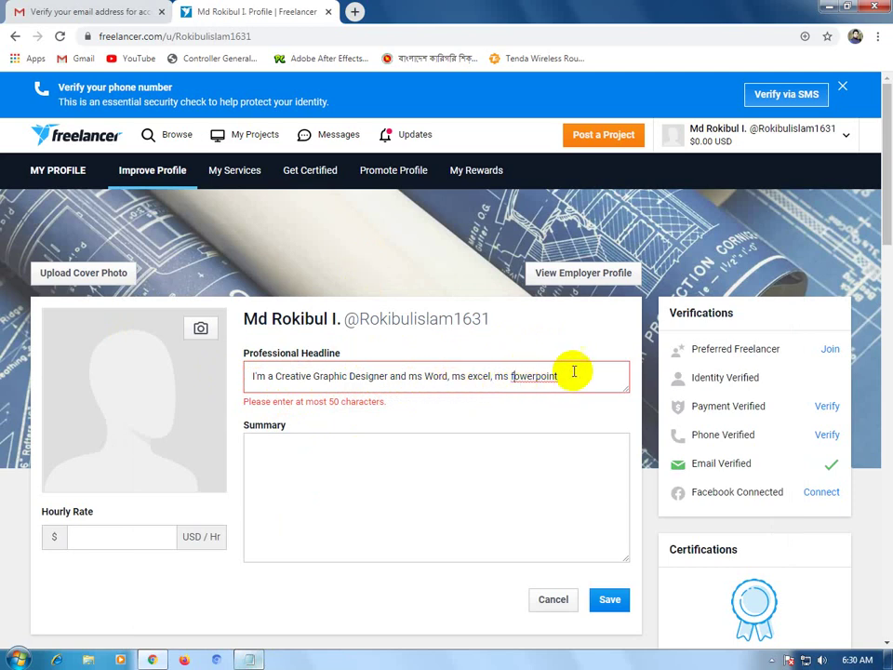
pyautogui.press('BackSpace')
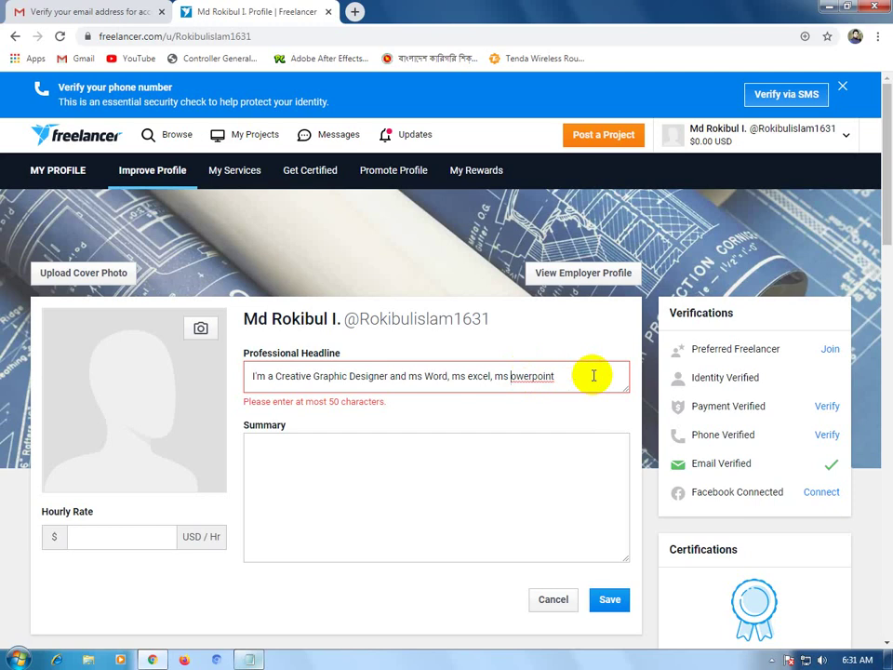
pyautogui.write('P')
pyautogui.press('Left')
pyautogui.press('Left')
pyautogui.press('Left')
pyautogui.press('Left')
pyautogui.press('Left')
pyautogui.press('Left')
pyautogui.press('Left')
pyautogui.press('Right')
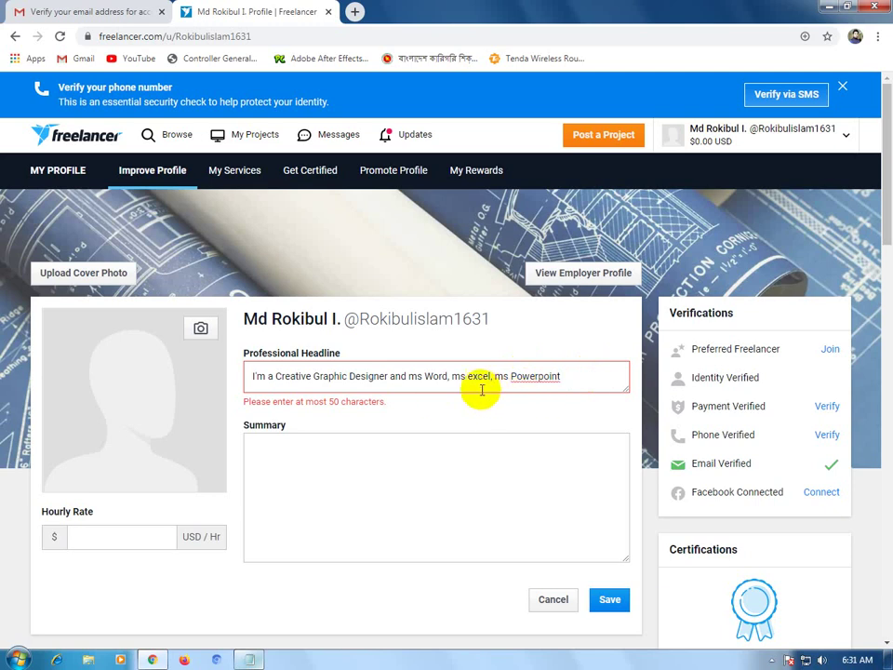
# Capitalize 'ms' to 'MS' before Word in the headline.
pyautogui.click(416, 375)
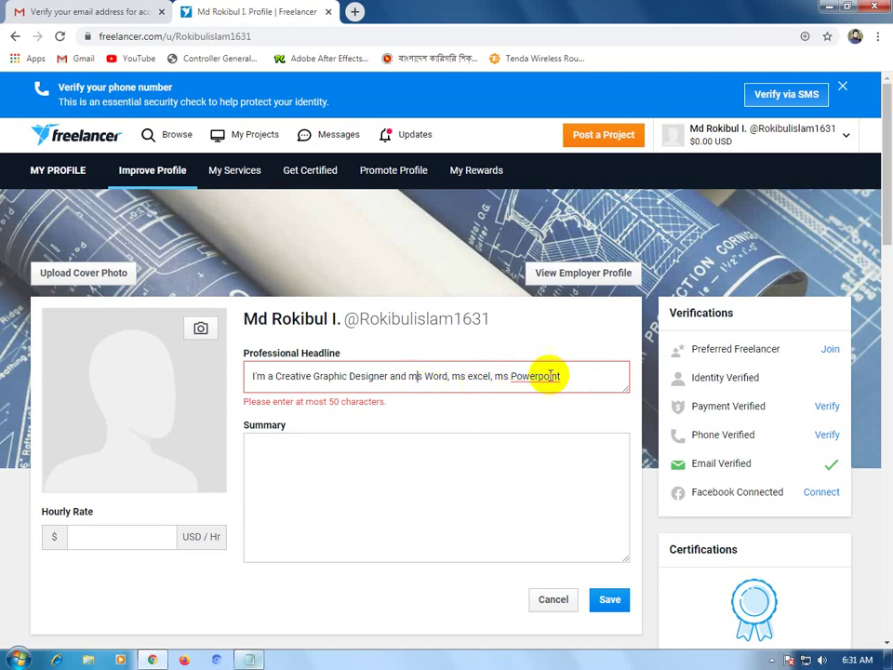
pyautogui.press('BackSpace')
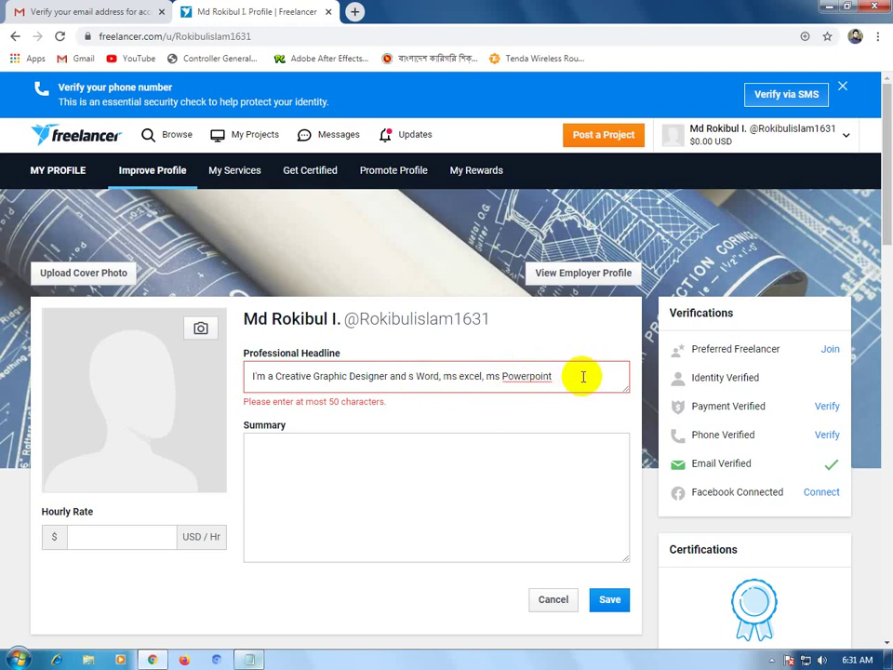
pyautogui.write('M')
pyautogui.press('Right')
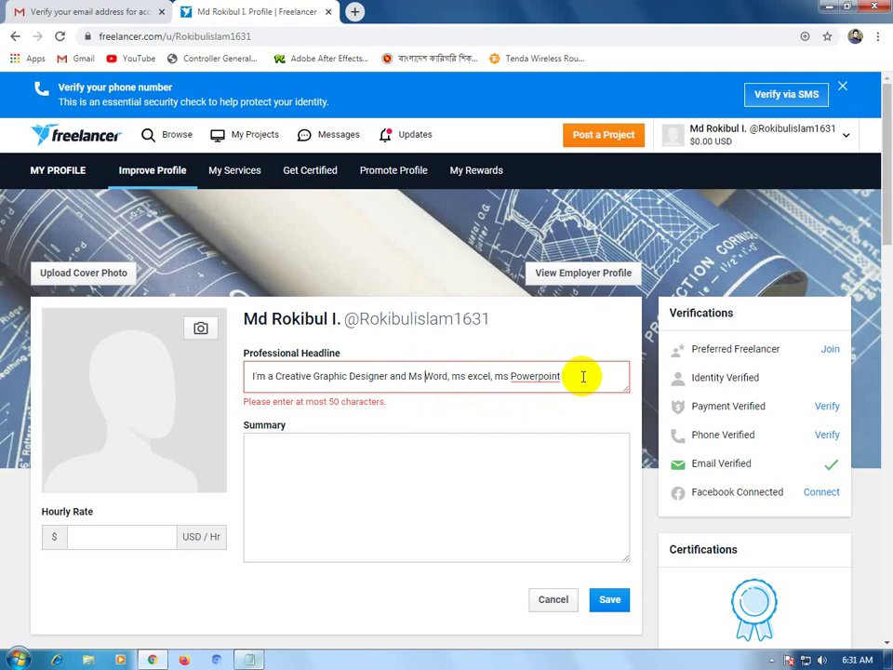
pyautogui.press('BackSpace')
pyautogui.write('S')
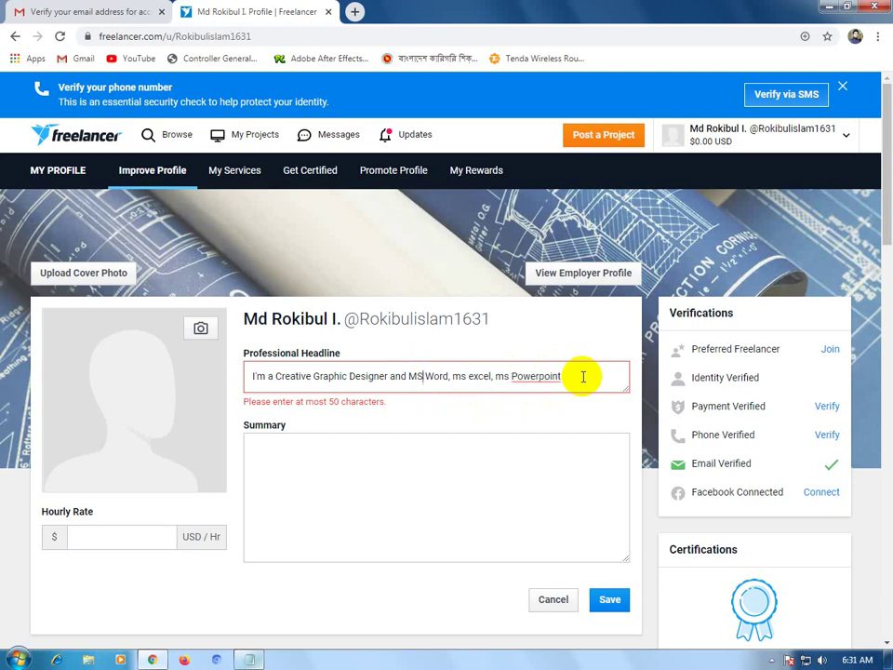
pyautogui.press('Right')
pyautogui.press('Right')
pyautogui.press('Right')
# Capitalize 'Excel' and delete the extra 'ms' words before Excel and Powerpoint.
pyautogui.press('Delete')
pyautogui.press('Delete')
pyautogui.press('Delete')
pyautogui.press('Delete')
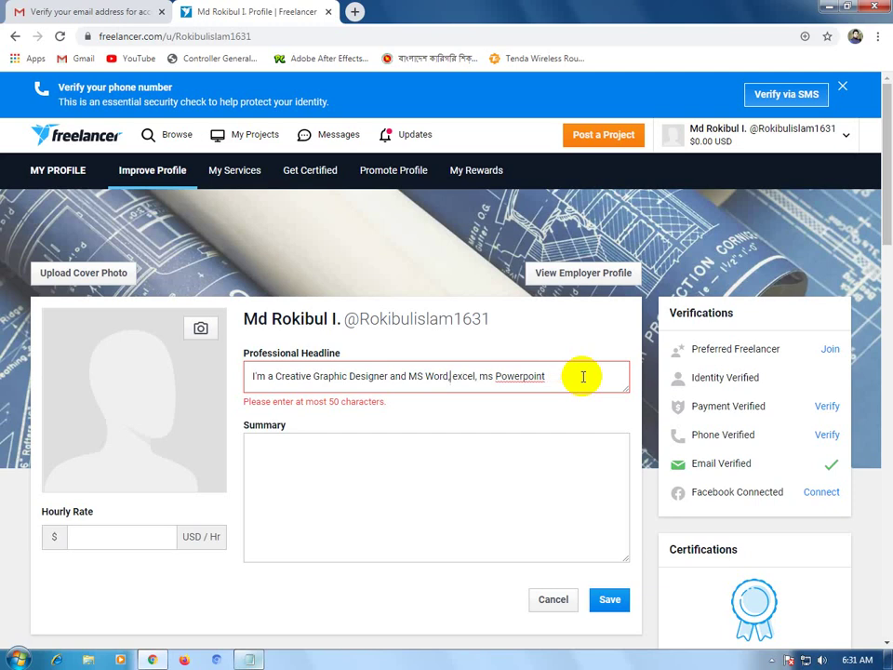
pyautogui.hotkey('shift', 'Right')
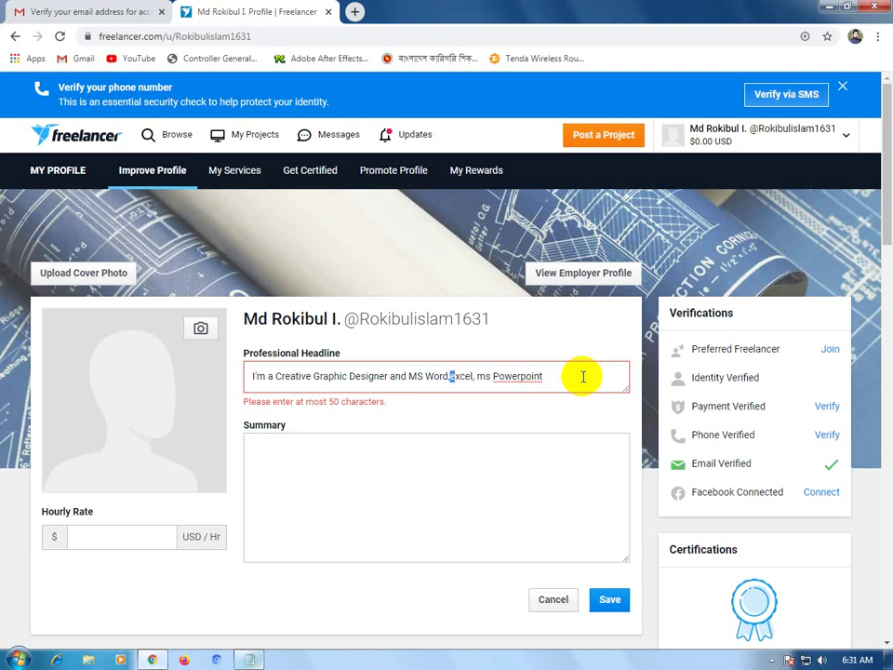
pyautogui.write('E')
pyautogui.press('Right')
pyautogui.press('Right')
pyautogui.press('Right')
pyautogui.press('Right')
pyautogui.press('Right')
pyautogui.press('Right')
pyautogui.press('Delete')
pyautogui.hotkey('shift', 'Right')
pyautogui.hotkey('shift', 'Right')
pyautogui.press('Delete')
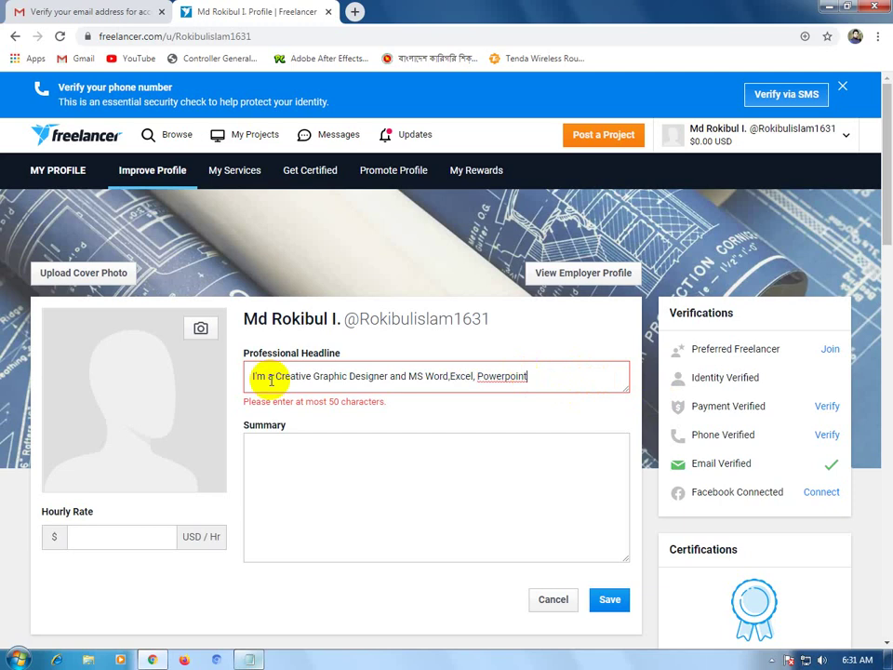
# Replace 'and' with '&' and fix the spacing around '& MS Word'.
pyautogui.click(404, 376)
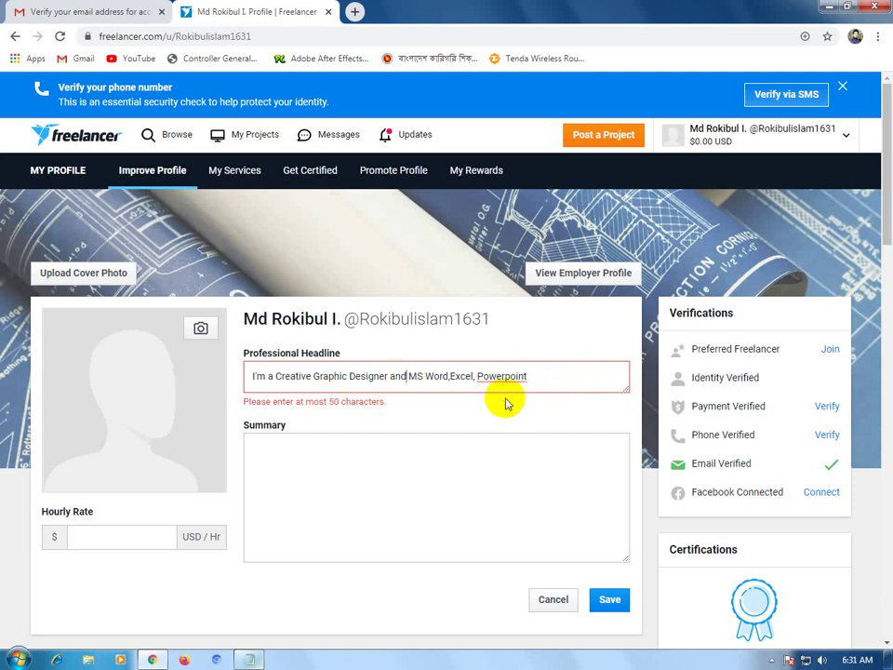
pyautogui.press('BackSpace')
pyautogui.press('BackSpace')
pyautogui.press('BackSpace')
pyautogui.press('BackSpace')
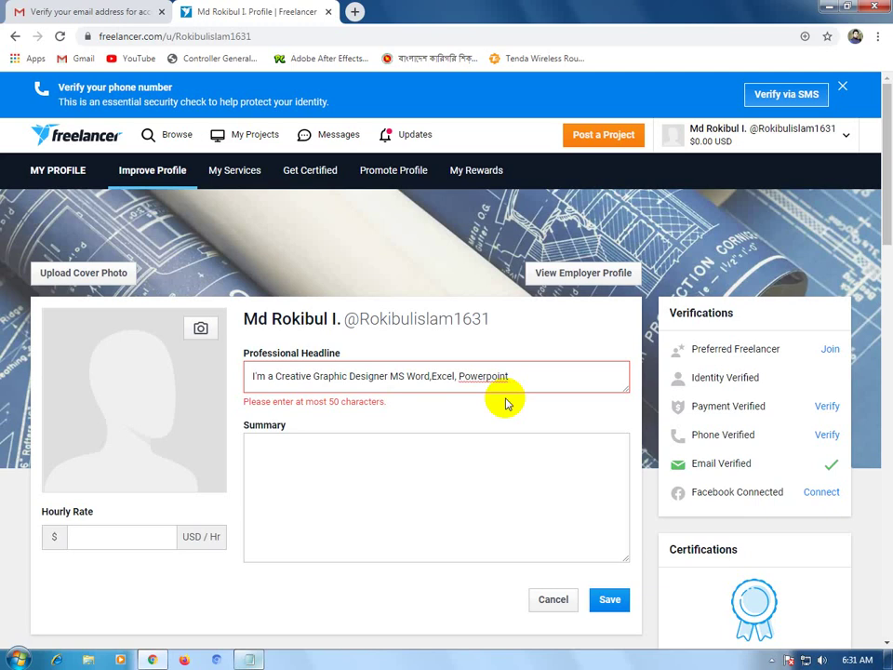
pyautogui.write('&')
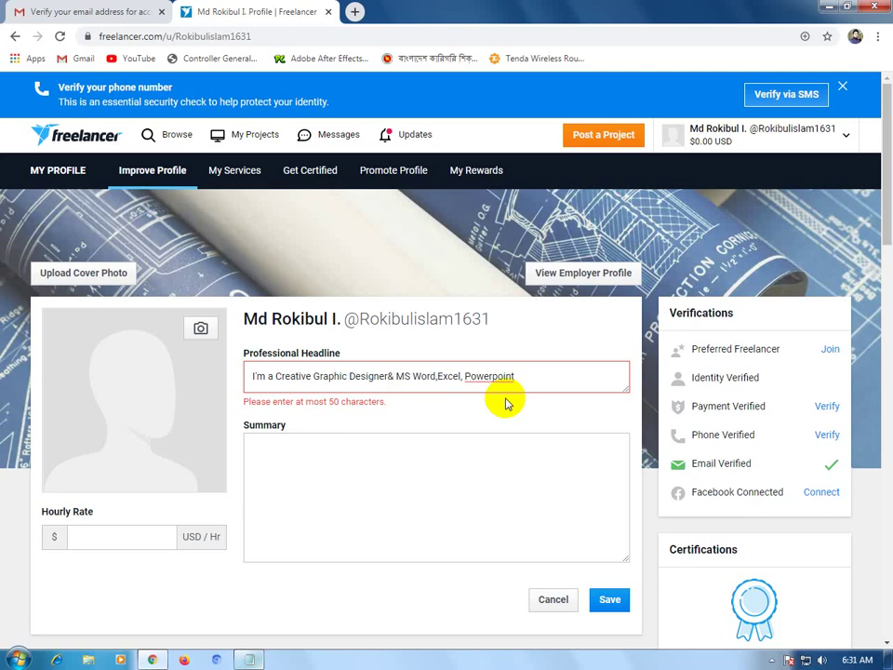
pyautogui.press('Left')
pyautogui.press('Right')
pyautogui.press('Right')
pyautogui.press('Right')
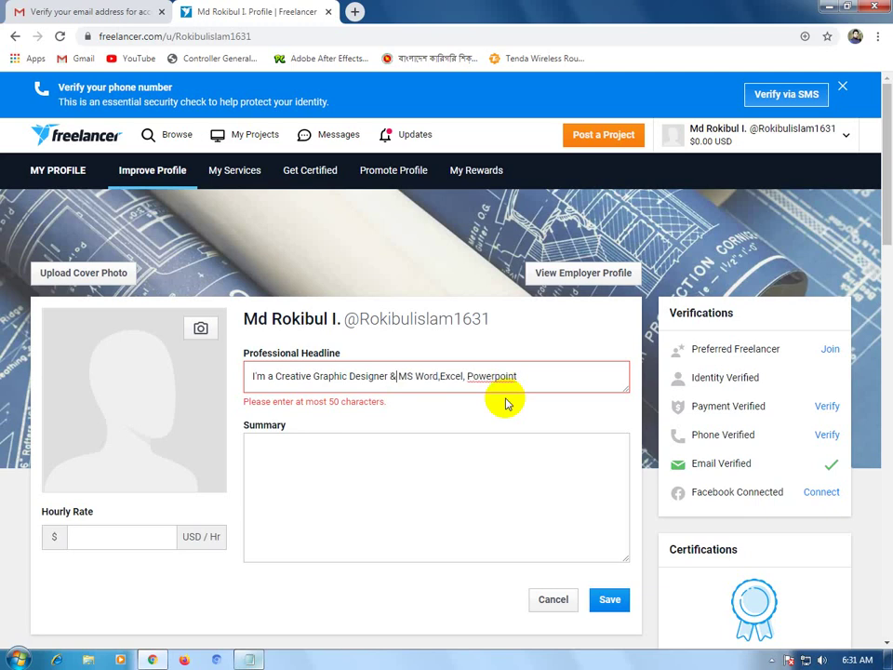
pyautogui.press('Right')
pyautogui.press('Right')
pyautogui.press('BackSpace')
pyautogui.press('Left')
pyautogui.press('Left')
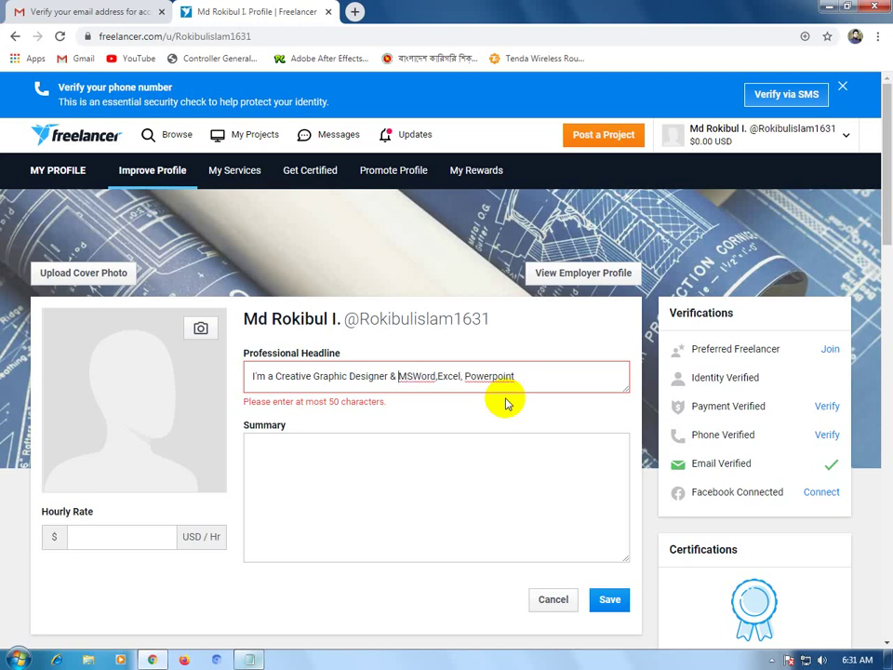
pyautogui.press('BackSpace')
pyautogui.press('Right')
pyautogui.press('Right')
pyautogui.press('Right')
pyautogui.press('Right')
pyautogui.press('Right')
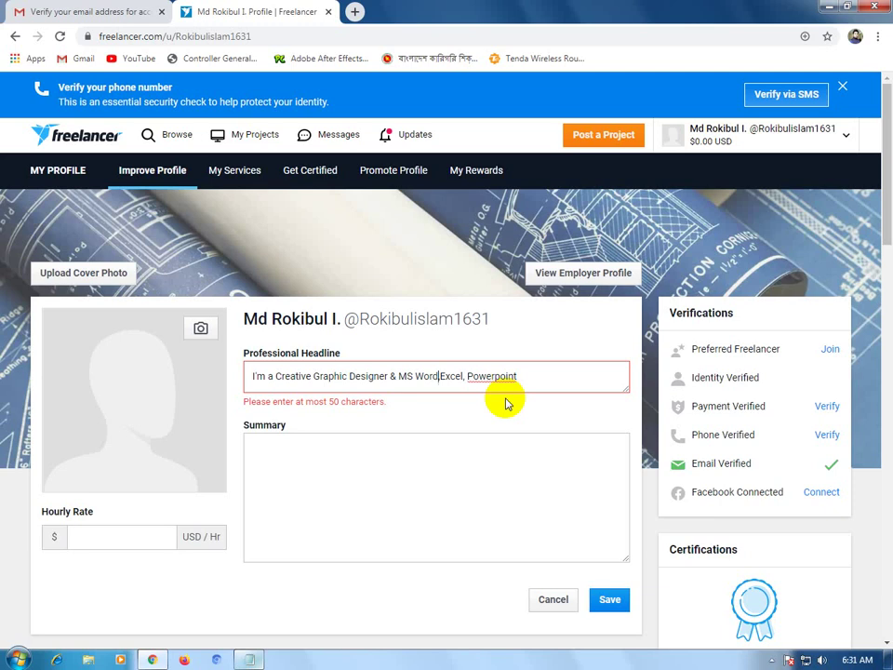
pyautogui.press('Right')
pyautogui.press('Right')
pyautogui.press('Right')
pyautogui.press('Right')
pyautogui.press('Right')
pyautogui.press('Right')
pyautogui.press('Right')
pyautogui.press('Right')
pyautogui.press('Right')
pyautogui.press('Right')
pyautogui.press('Right')
pyautogui.press('Right')
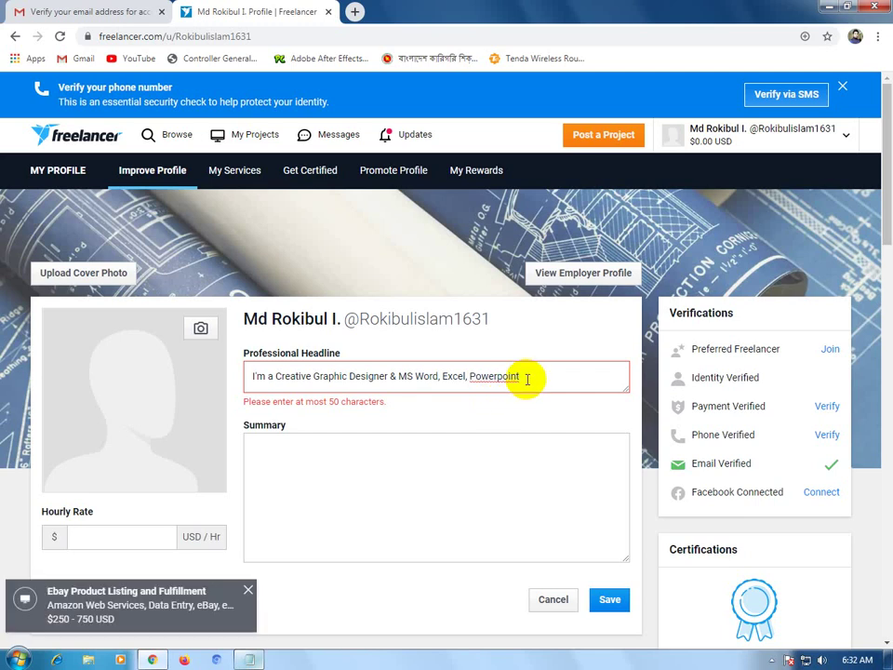
# Replace the Office program list with 'official Programar', then erase it back to the ampersand.
pyautogui.moveTo(527, 378); pyautogui.dragTo(398, 373)
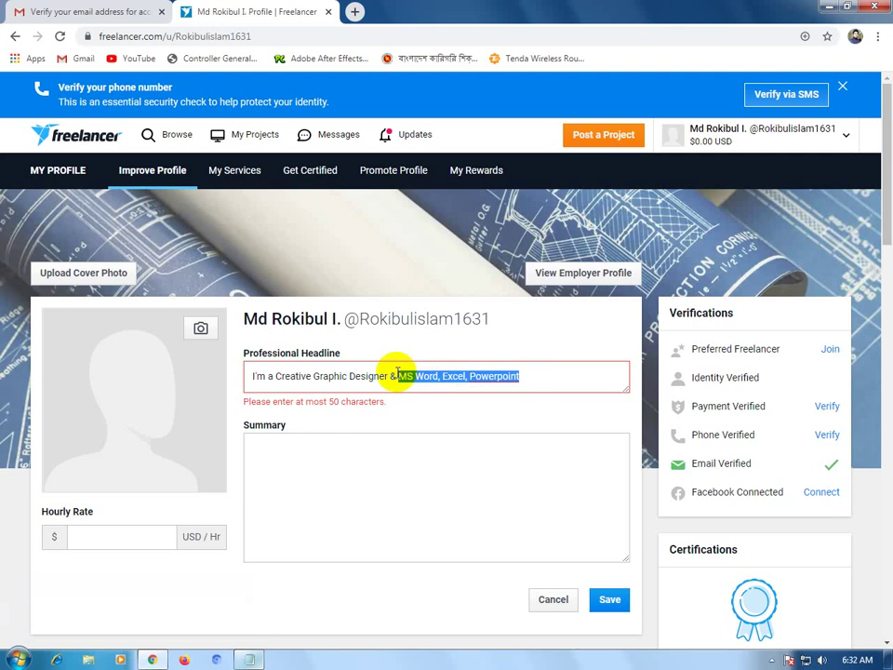
pyautogui.write('offic')
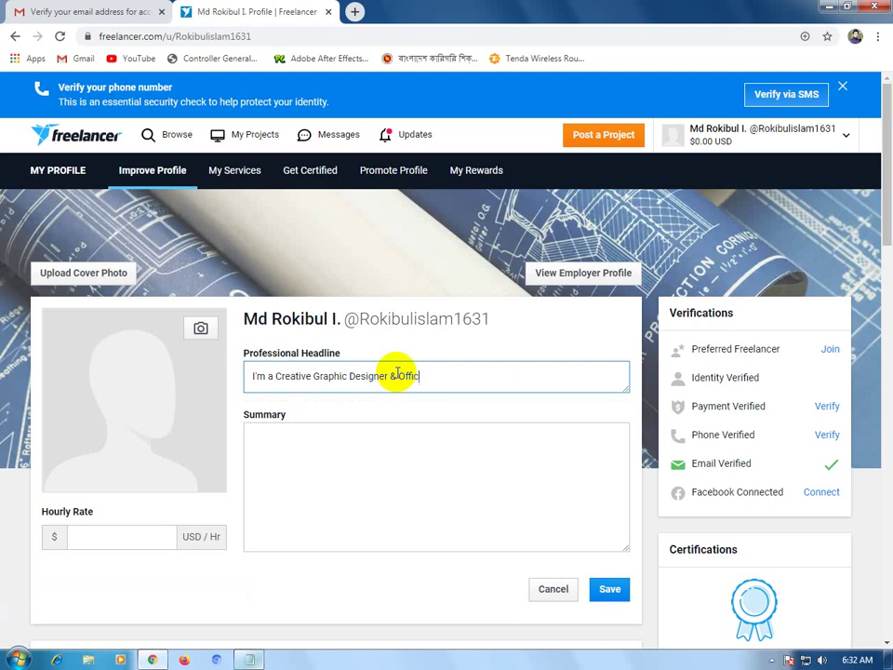
pyautogui.write('ial Pr')
pyautogui.write('o')
pyautogui.press('BackSpace')
pyautogui.write('ogramar')
pyautogui.press('BackSpace')
pyautogui.press('BackSpace')
pyautogui.press('BackSpace')
pyautogui.press('BackSpace')
pyautogui.press('BackSpace')
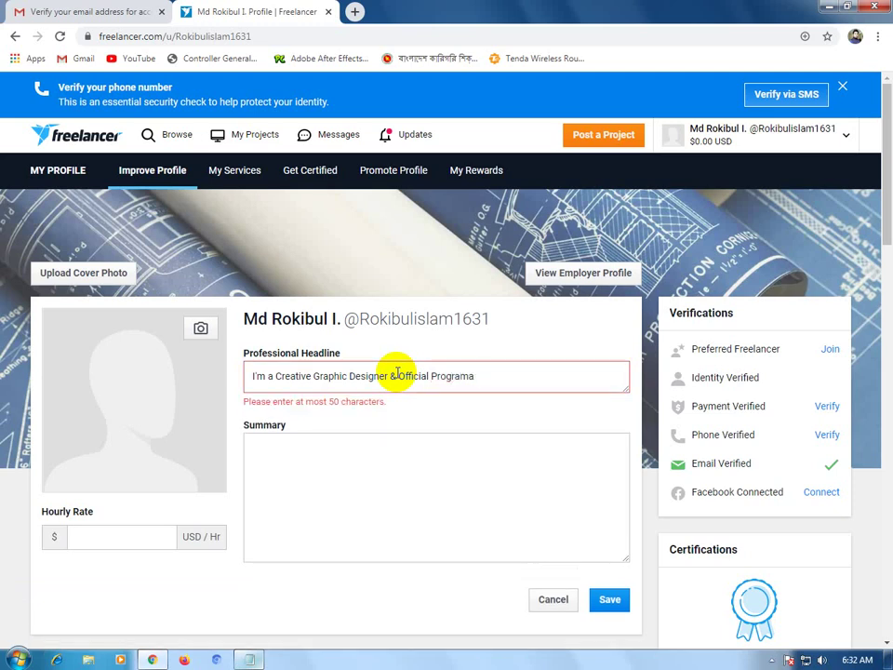
pyautogui.press('BackSpace')
pyautogui.press('BackSpace')
pyautogui.press('BackSpace')
pyautogui.press('BackSpace')
pyautogui.press('BackSpace')
pyautogui.press('BackSpace')
pyautogui.press('BackSpace')
pyautogui.press('BackSpace')
pyautogui.press('BackSpace')
pyautogui.press('BackSpace')
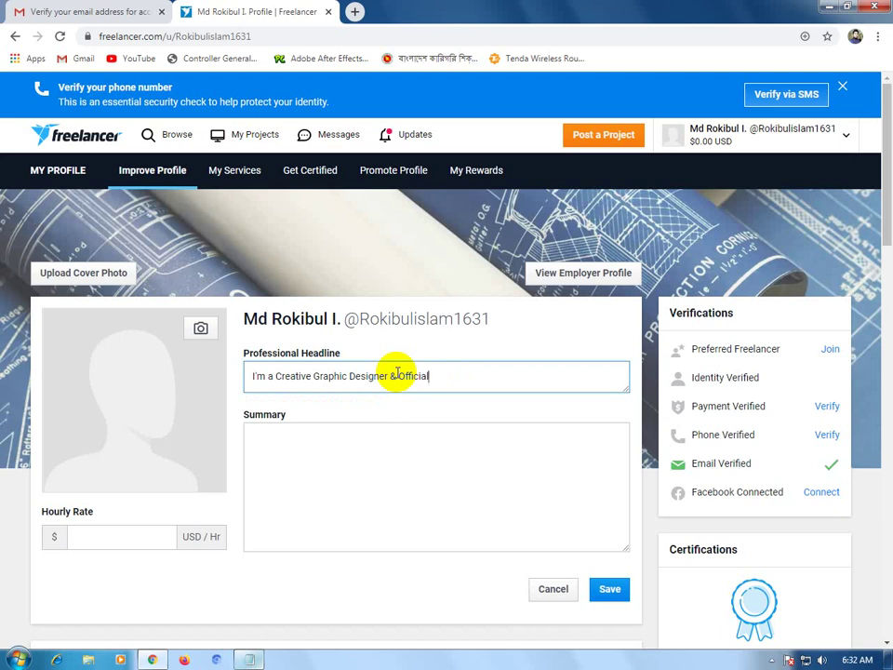
pyautogui.press('BackSpace')
pyautogui.press('BackSpace')
pyautogui.press('BackSpace')
# Type 'Data entry expart' after the ampersand, then drop the last word.
pyautogui.write('Data entry expart')
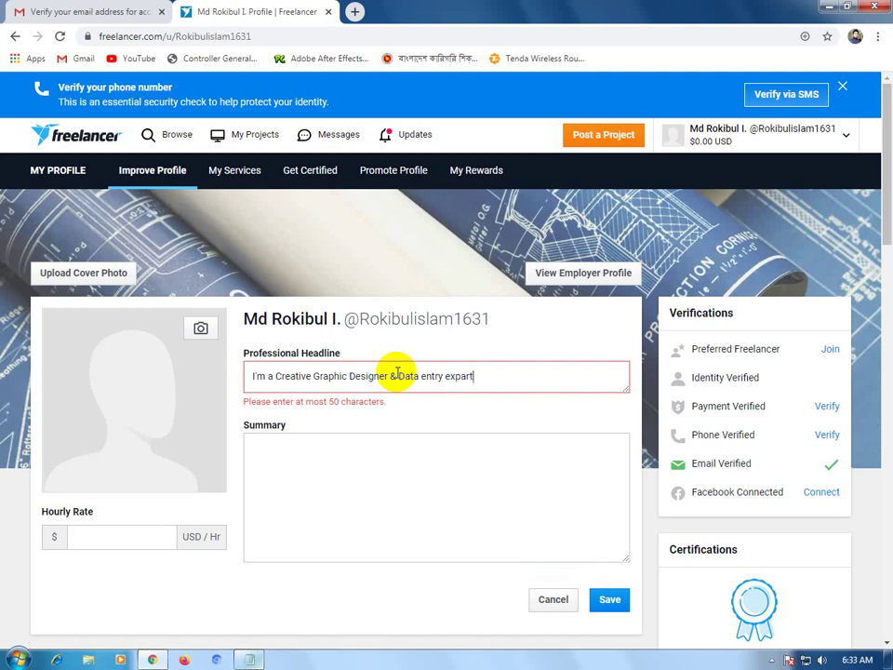
pyautogui.press('BackSpace')
pyautogui.press('BackSpace')
pyautogui.press('BackSpace')
pyautogui.press('BackSpace')
pyautogui.press('BackSpace')
pyautogui.press('BackSpace')
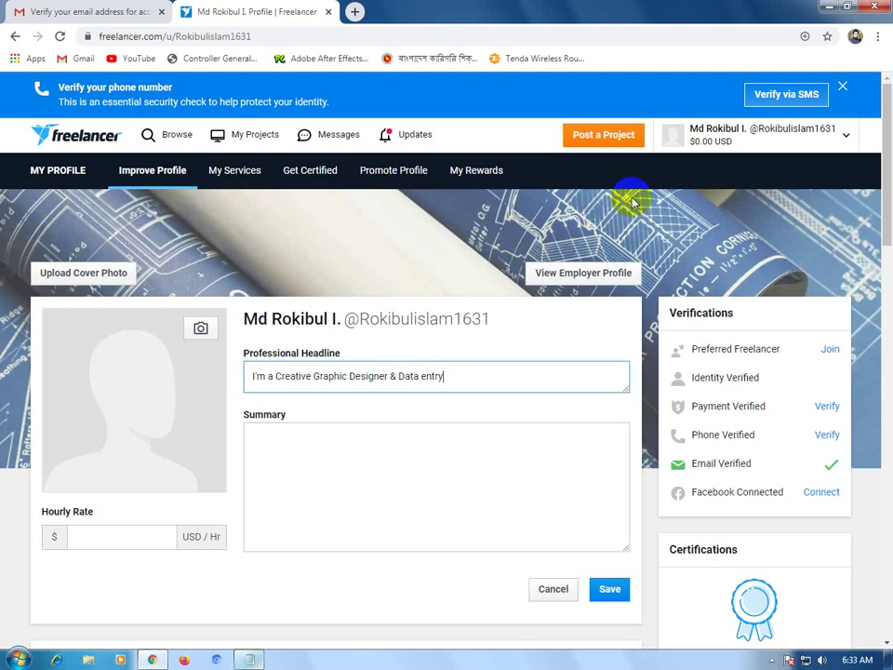
pyautogui.write('expart')
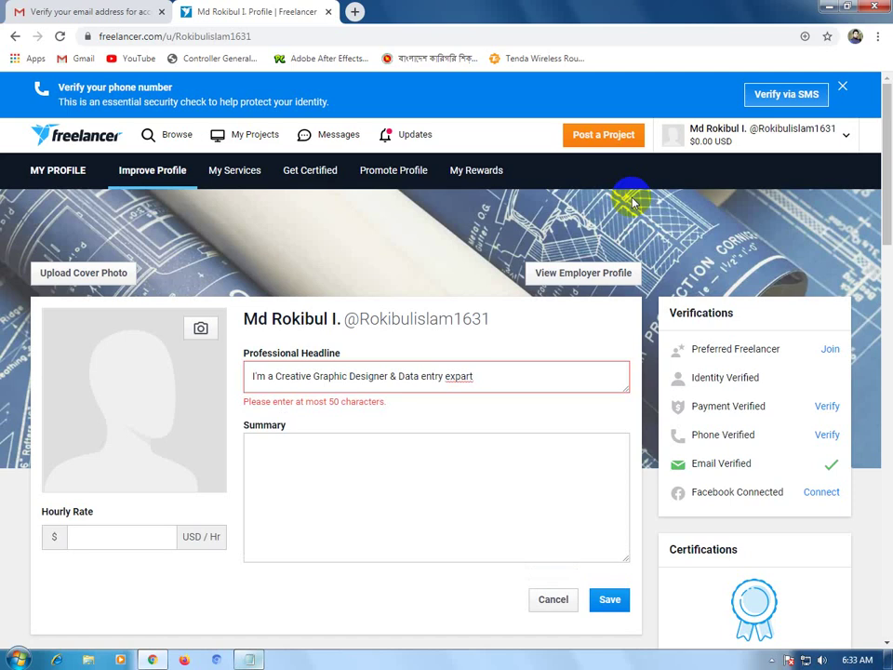
pyautogui.press('BackSpace')
pyautogui.press('BackSpace')
pyautogui.press('BackSpace')
pyautogui.press('BackSpace')
pyautogui.press('BackSpace')
pyautogui.press('BackSpace')
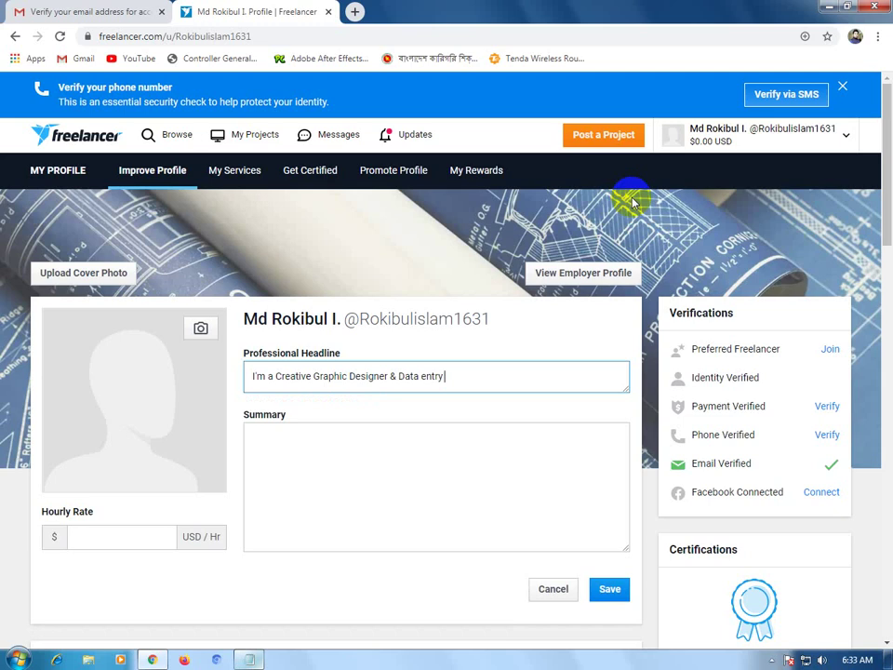
# Visit the Freelancer dashboard, go back to the profile, and reopen Edit Profile.
pyautogui.rightClick(172, 139)
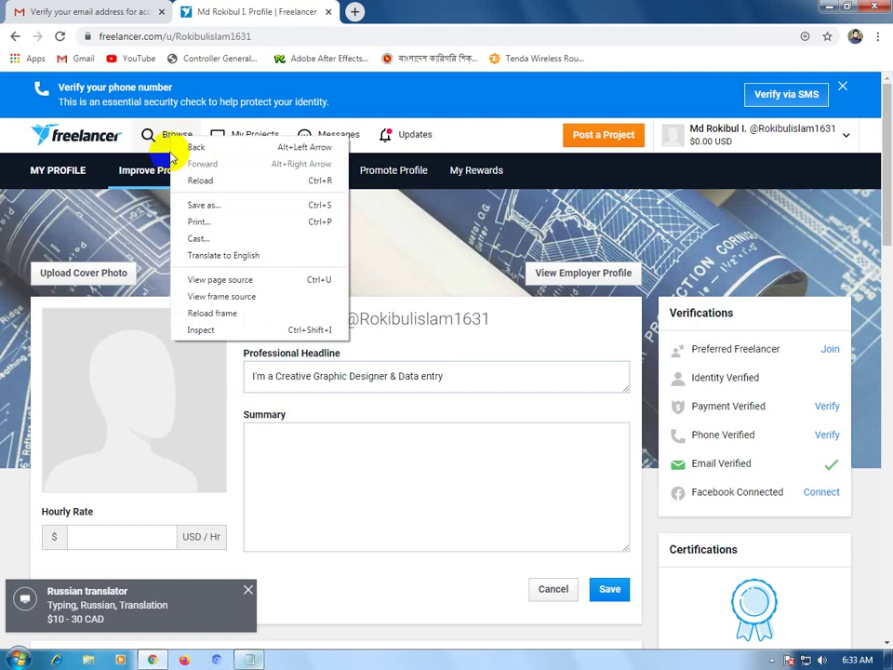
pyautogui.click(119, 158)
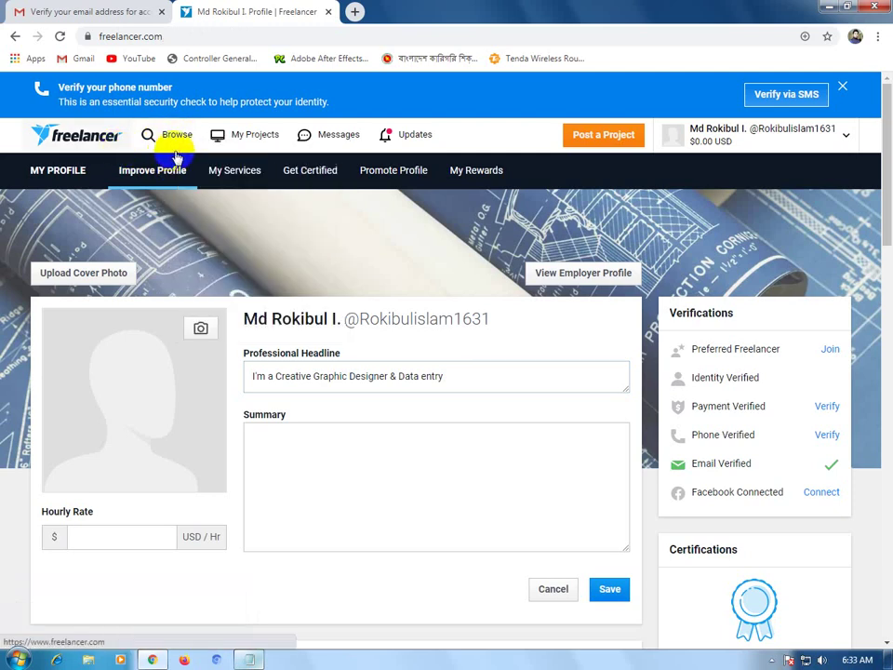
pyautogui.click(176, 158)
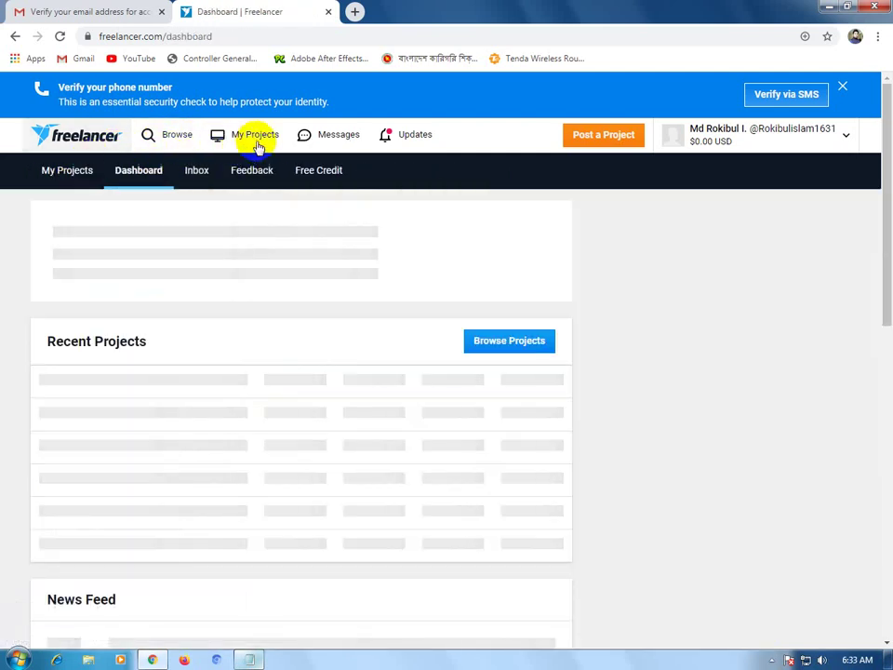
pyautogui.click(13, 36)
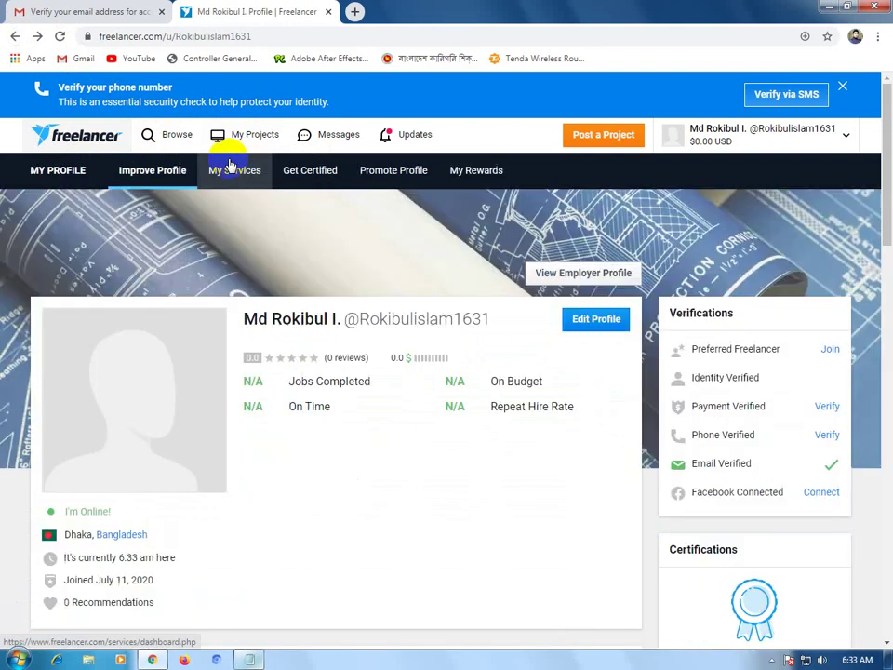
pyautogui.scroll(-2, 439, 379)
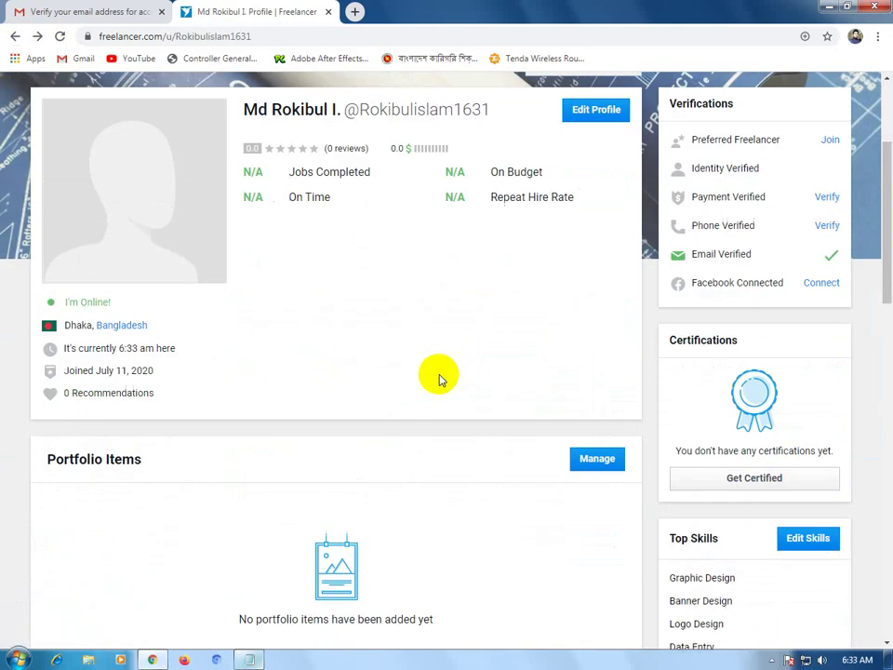
pyautogui.scroll(2, 613, 295)
pyautogui.click(595, 319)
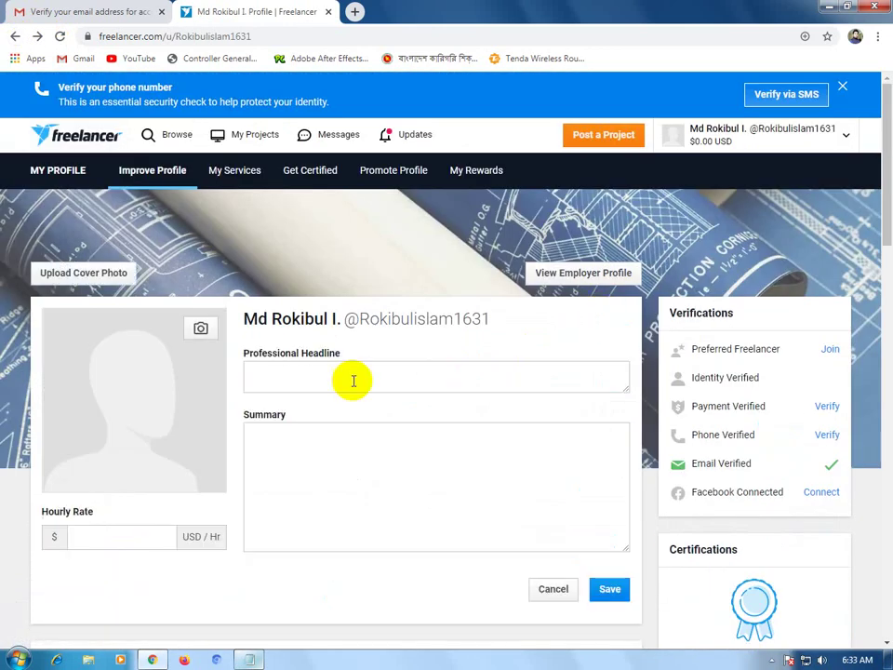
# Paste the headline and replace the Office list with '& Data Entry worker'.
pyautogui.click(314, 377)
pyautogui.write("I'm a Creative Graphic Designer and ms Word, ms excel, ms fowerpoint")
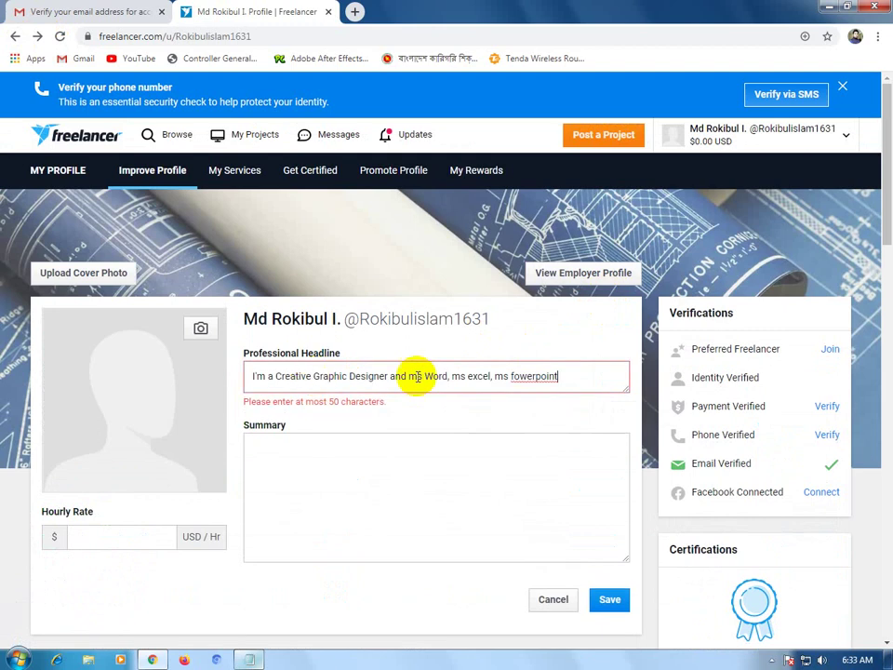
pyautogui.moveTo(558, 376); pyautogui.dragTo(391, 376)
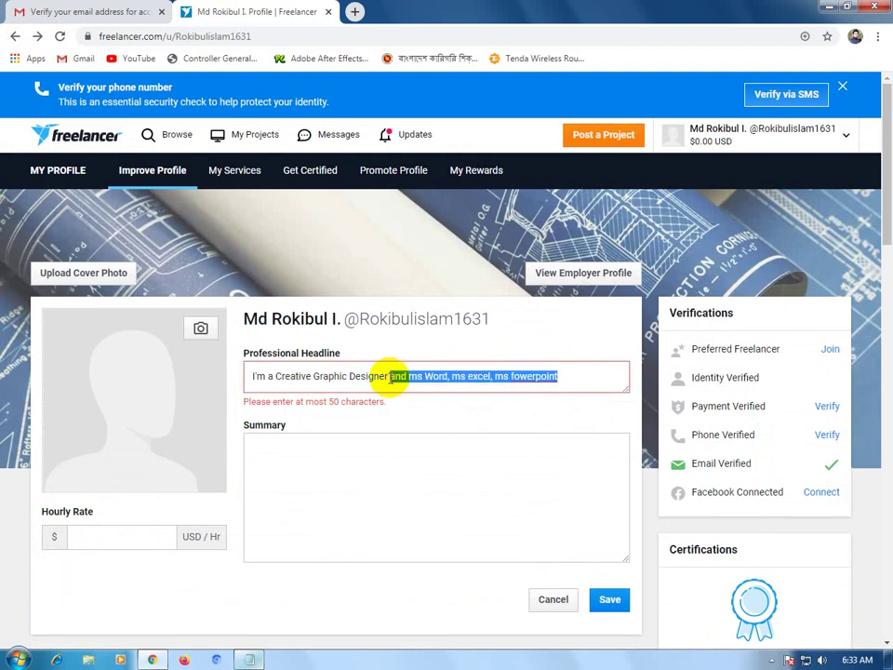
pyautogui.press('BackSpace')
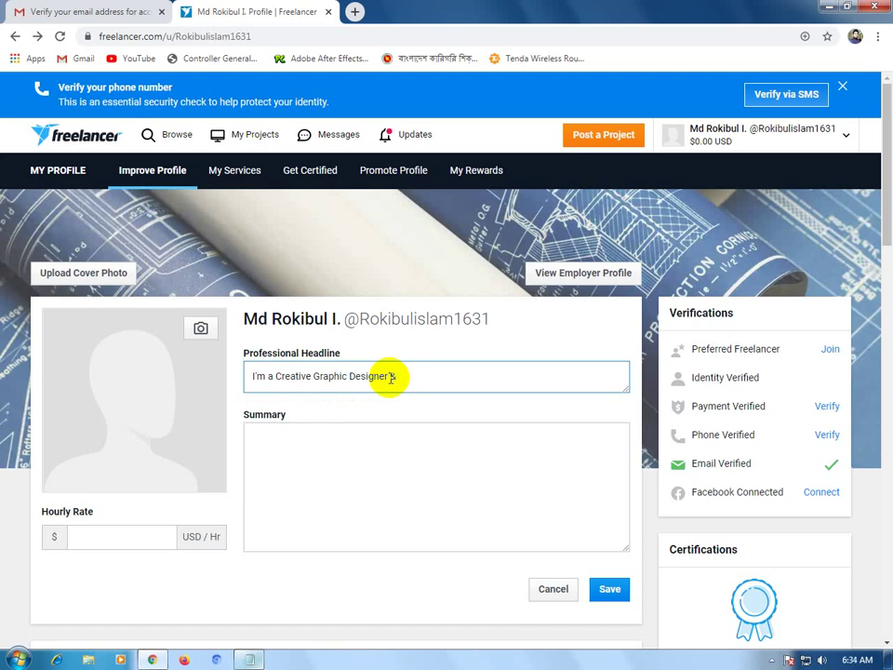
pyautogui.write('&')
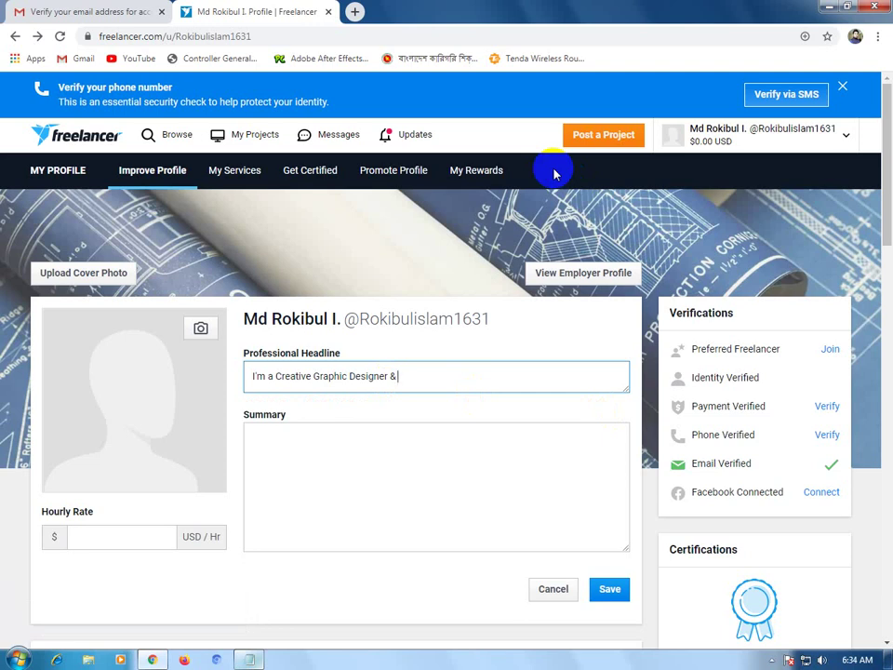
pyautogui.write('Data ')
pyautogui.write('E')
pyautogui.write('n')
pyautogui.write('try ')
pyautogui.write('Job')
pyautogui.press('BackSpace')
pyautogui.press('BackSpace')
pyautogui.press('BackSpace')
pyautogui.write('worker')
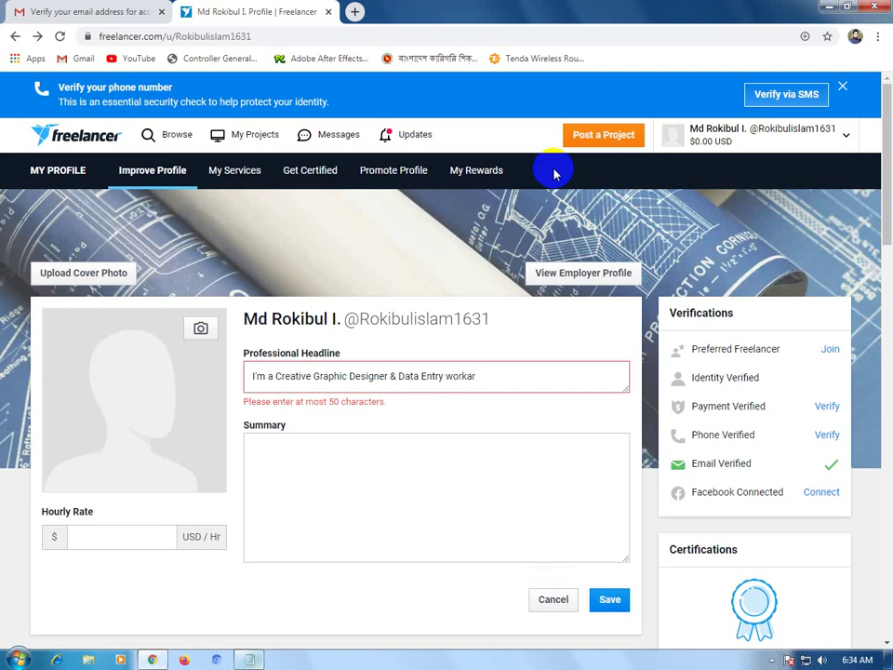
pyautogui.press('BackSpace')
pyautogui.press('BackSpace')
pyautogui.write('a')
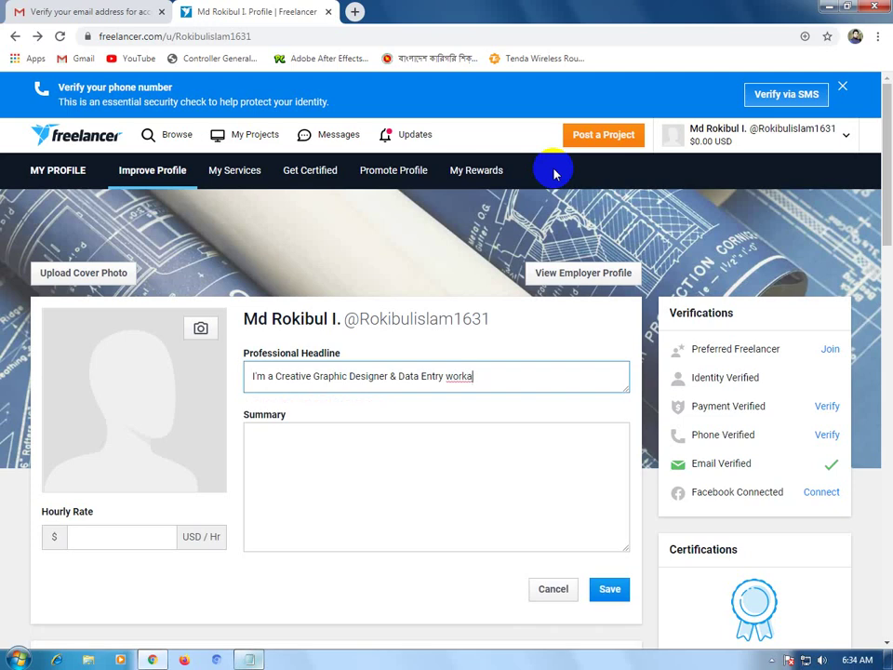
pyautogui.press('BackSpace')
pyautogui.write('er')
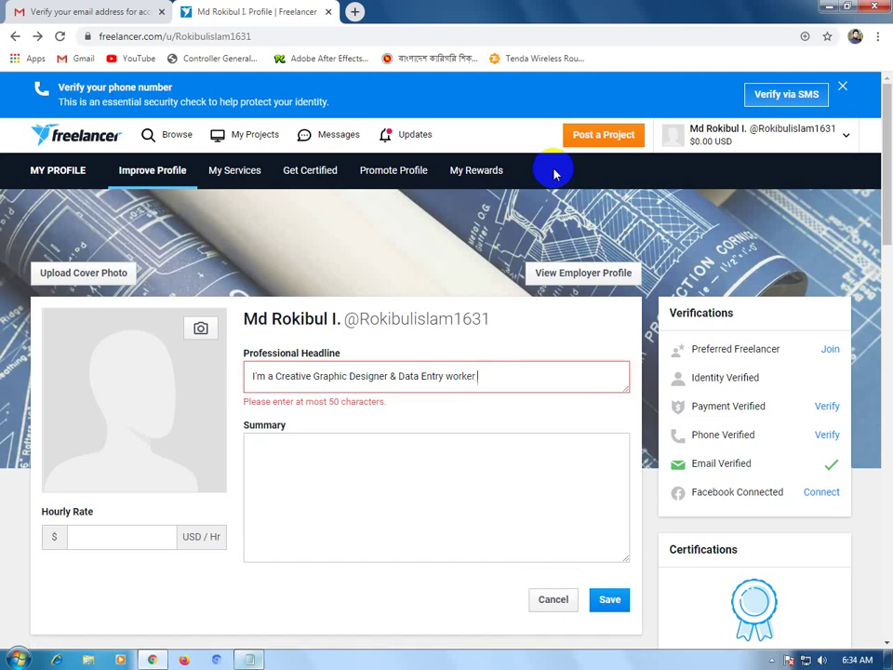
# Correct the misspelt last word to 'worker' using the spell-check suggestion.
pyautogui.rightClick(464, 383)
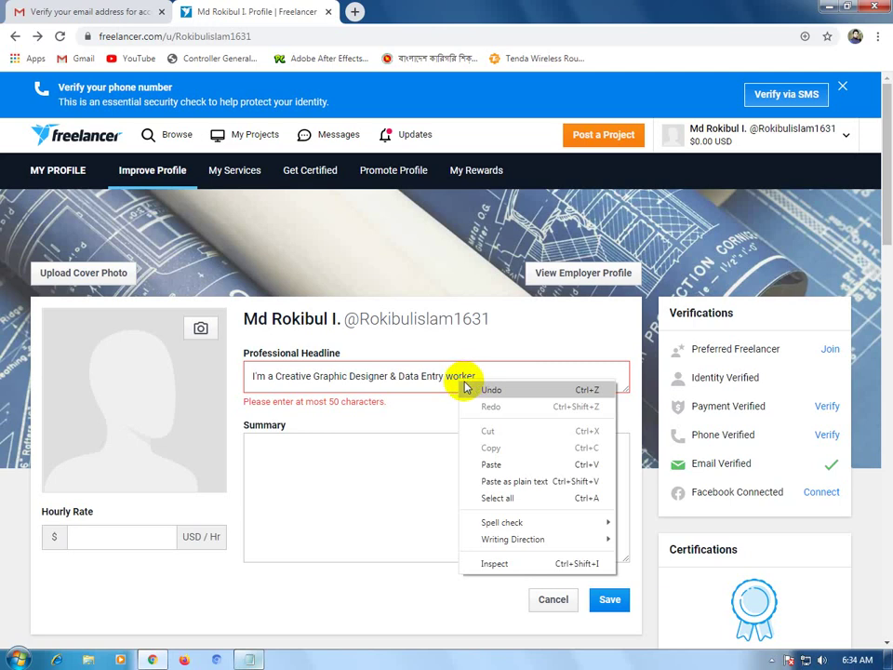
pyautogui.click(455, 376)
pyautogui.press('BackSpace')
pyautogui.press('BackSpace')
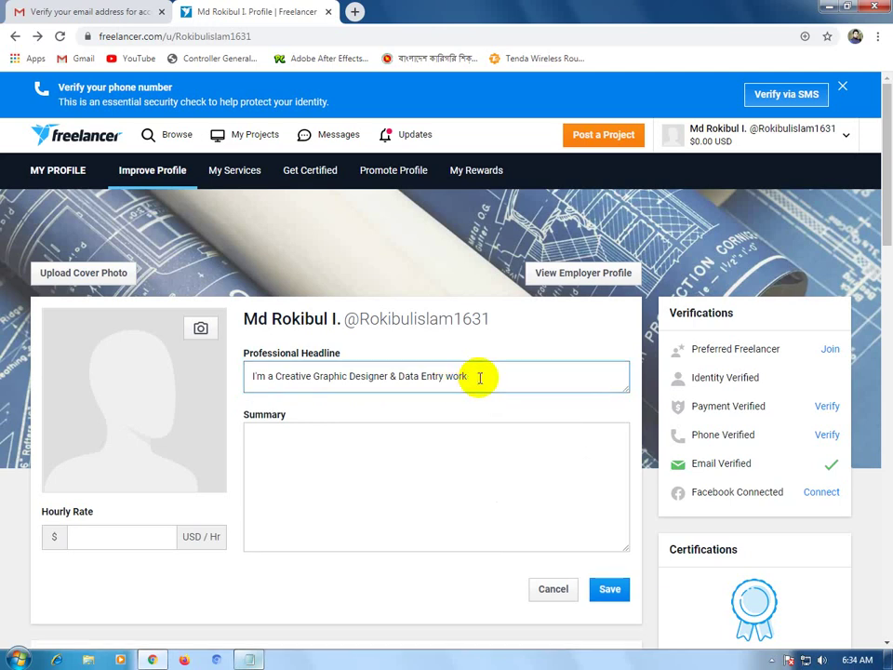
pyautogui.write('ar')
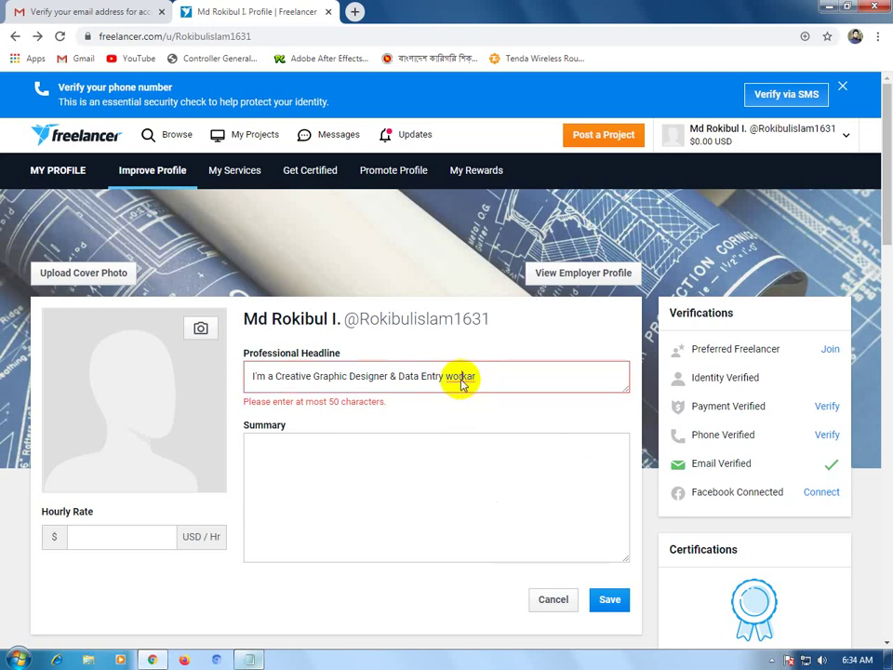
pyautogui.rightClick(462, 382)
pyautogui.click(481, 390)
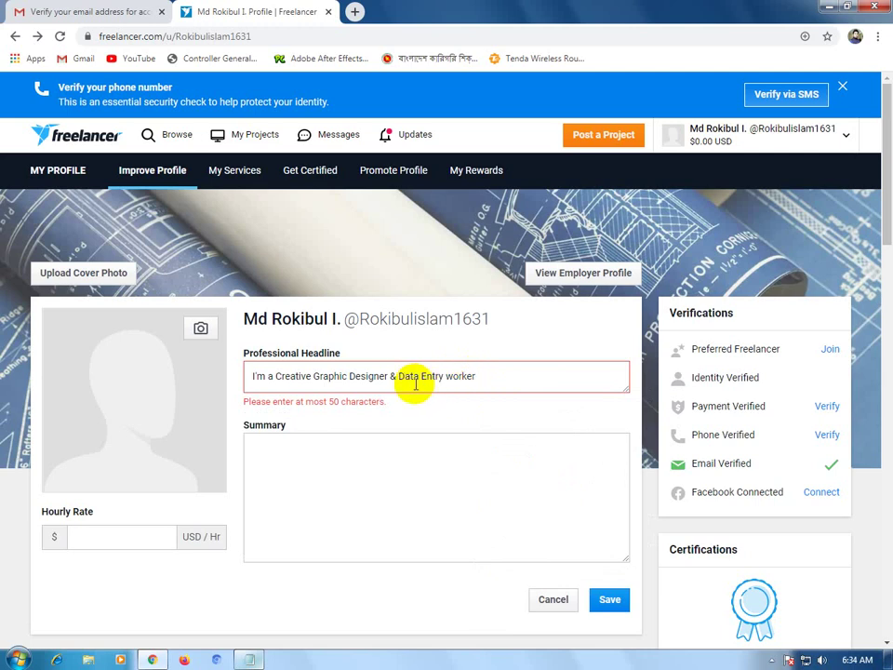
# Remove spaces to shorten the headline, joining 'DataEntry' and 'Designer&'.
pyautogui.click(422, 376)
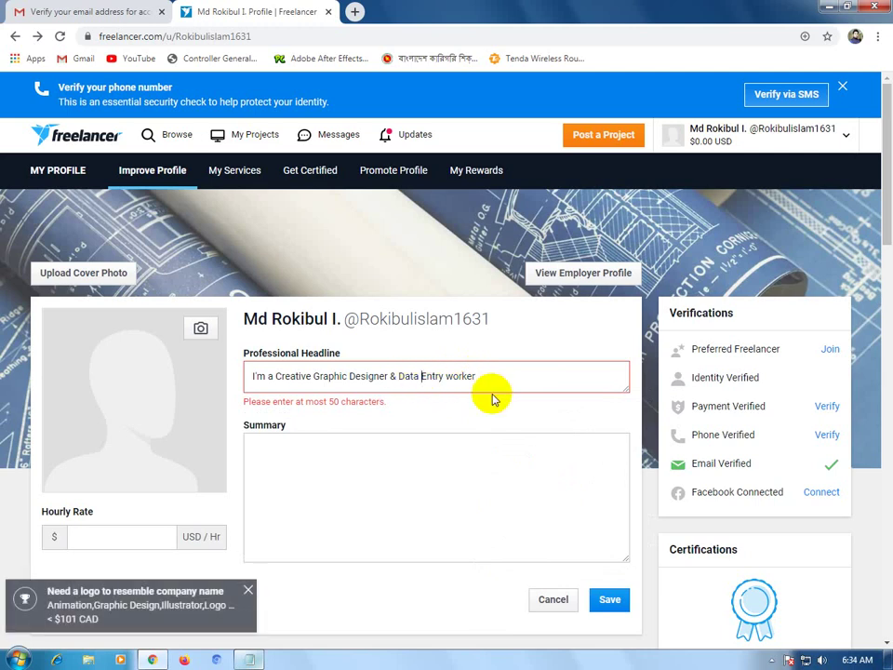
pyautogui.press('BackSpace')
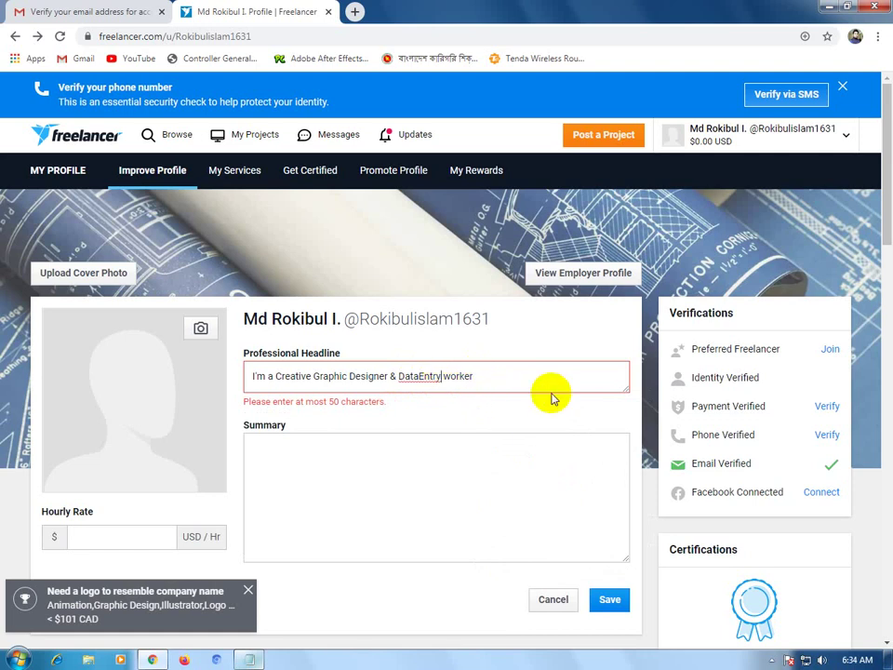
pyautogui.press('Delete')
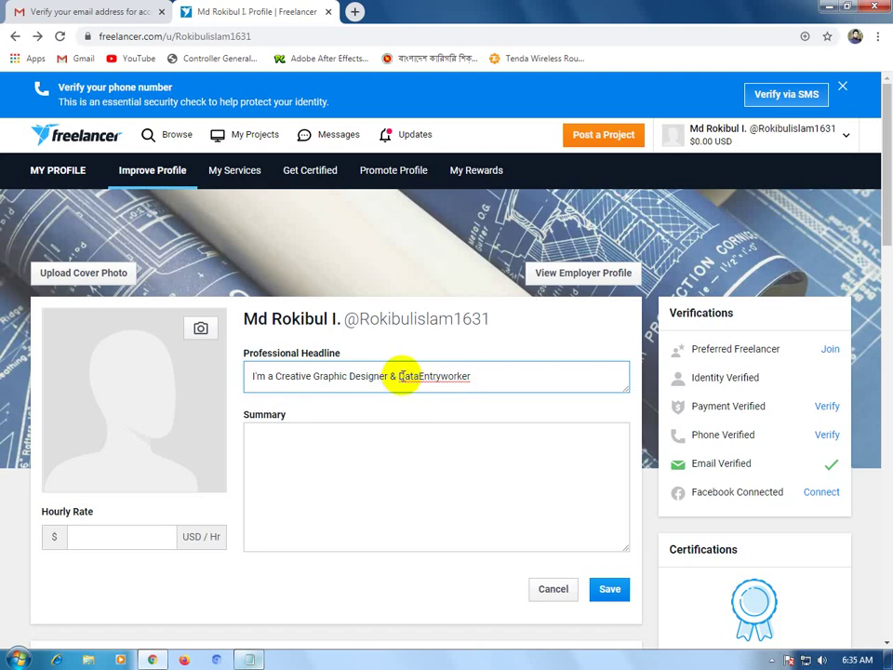
pyautogui.click(389, 376)
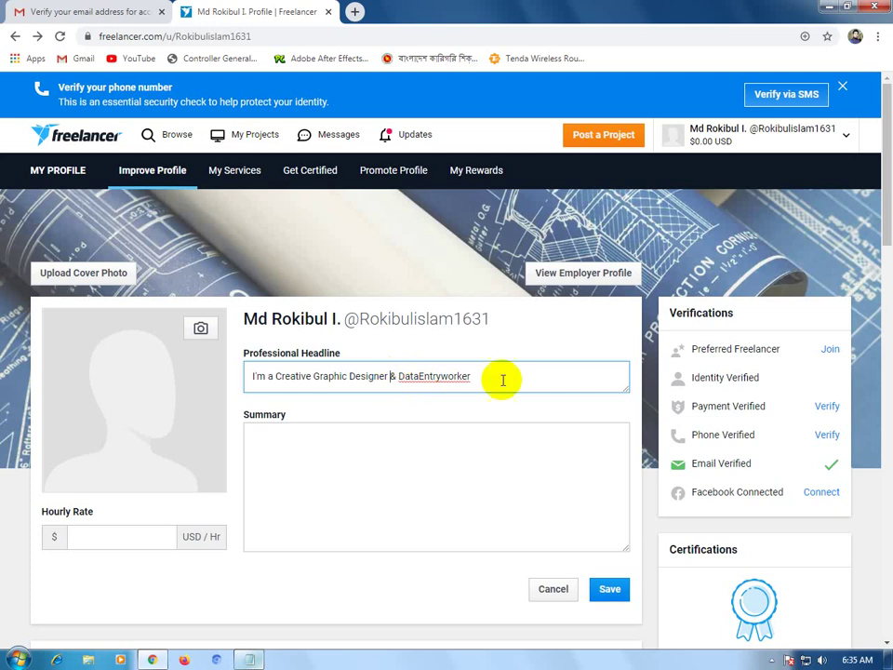
pyautogui.press('BackSpace')
# Settle on 'DataEntry worker' with no trailing period at the headline's end.
pyautogui.press('Right')
pyautogui.press('Right')
pyautogui.press('Right')
pyautogui.press('Right')
pyautogui.press('Right')
pyautogui.press('Right')
pyautogui.press('Right')
pyautogui.press('Right')
pyautogui.press('Right')
pyautogui.press('Right')
pyautogui.press('Right')
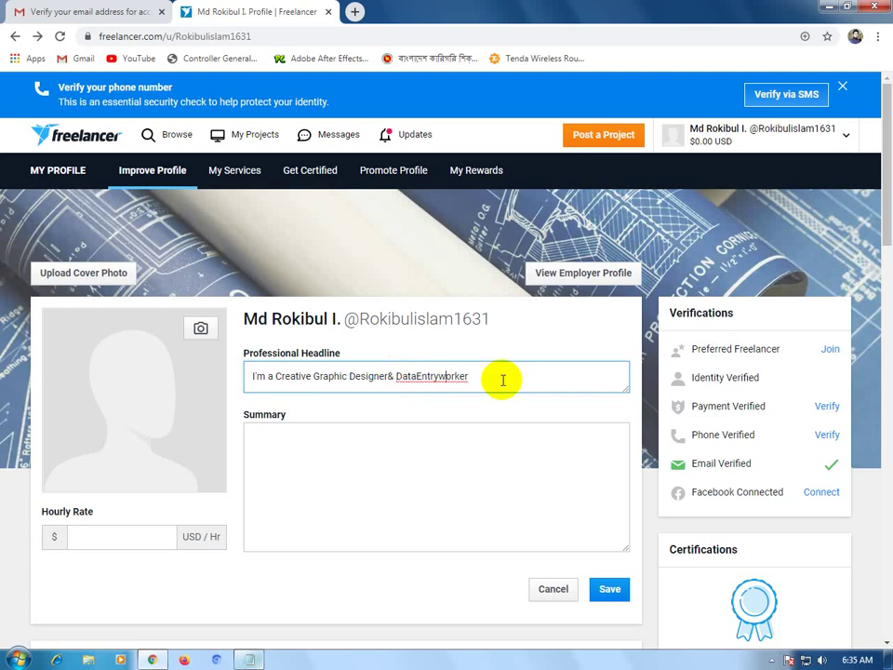
pyautogui.press('Left')
pyautogui.press('Left')
pyautogui.press('Left')
pyautogui.press('Left')
pyautogui.press('BackSpace')
pyautogui.write('e')
pyautogui.press('Left')
pyautogui.press('Left')
pyautogui.press('Right')
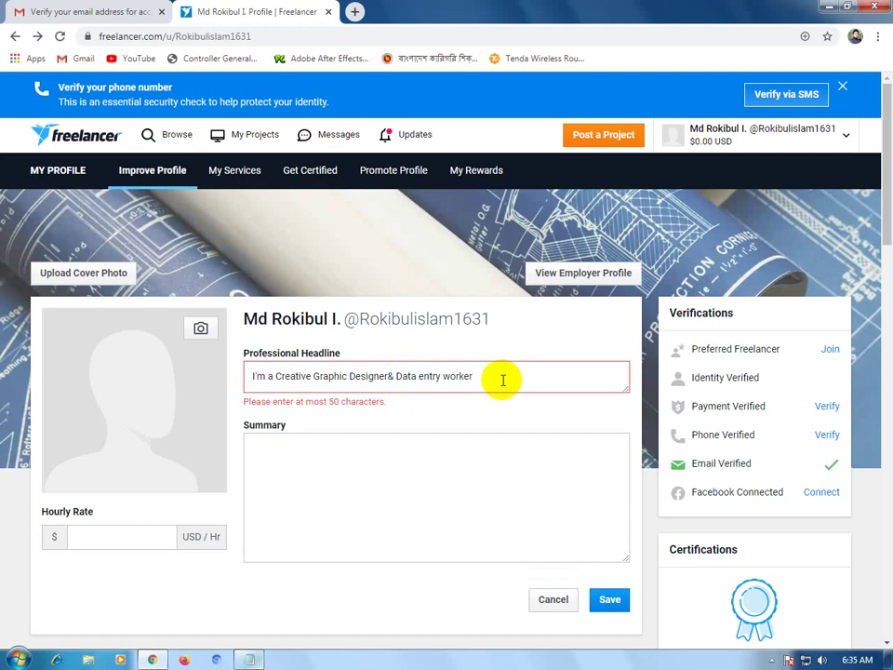
pyautogui.press('BackSpace')
pyautogui.press('Delete')
pyautogui.write('E')
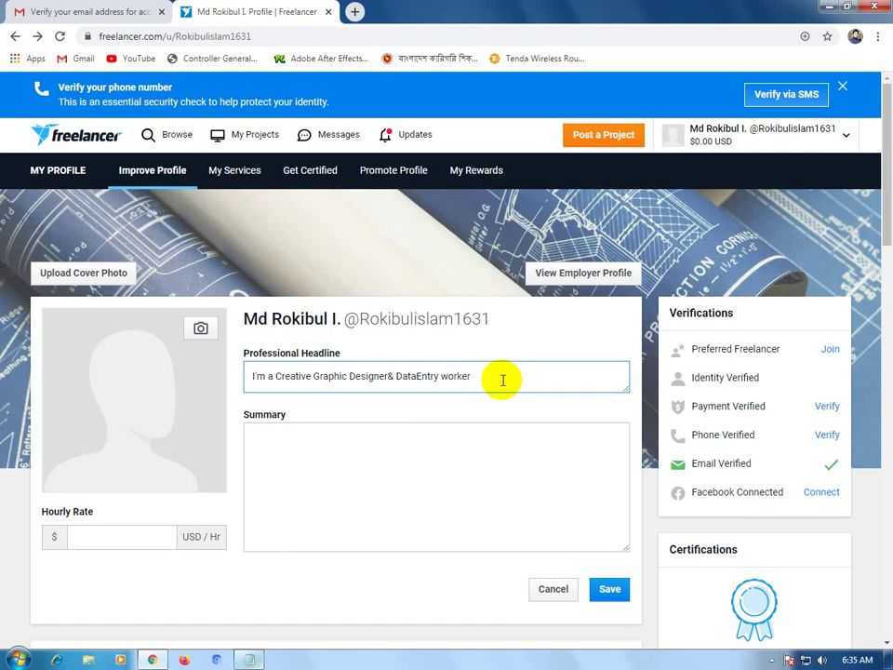
pyautogui.click(489, 376)
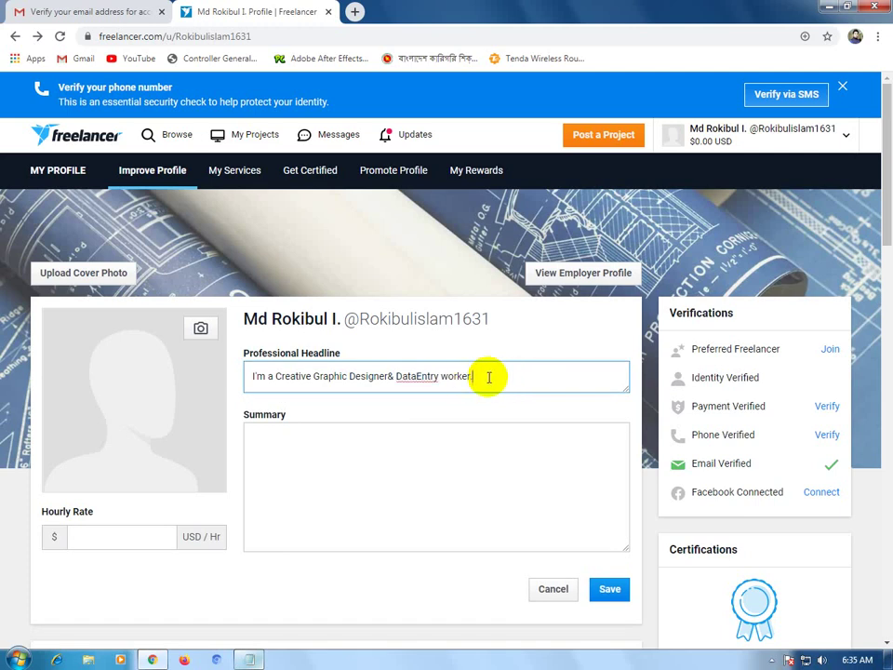
pyautogui.write('.')
pyautogui.press('BackSpace')
pyautogui.press('BackSpace')
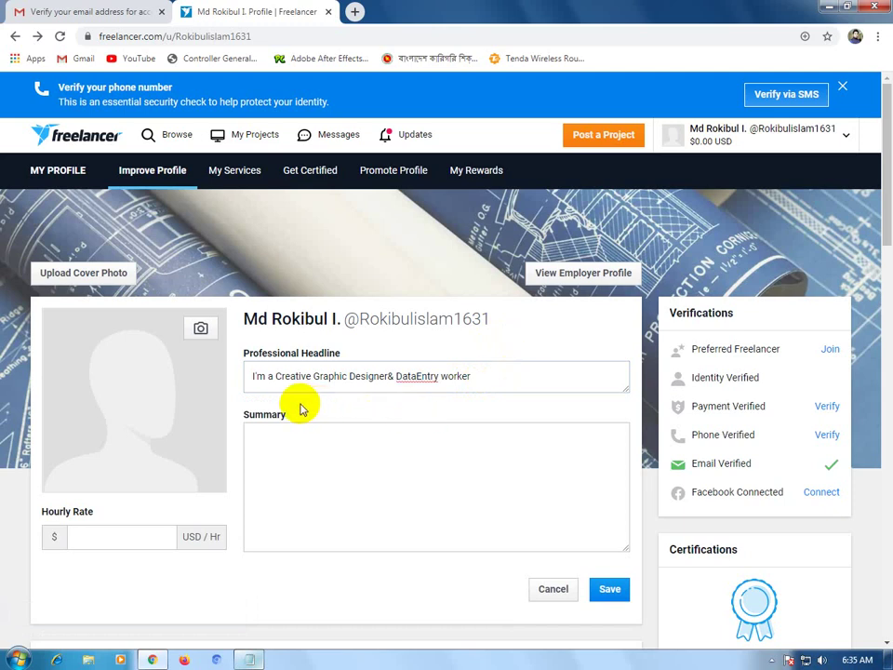
# Copy the five summary lines from Notepad and paste them into the Summary field.
pyautogui.click(423, 388)
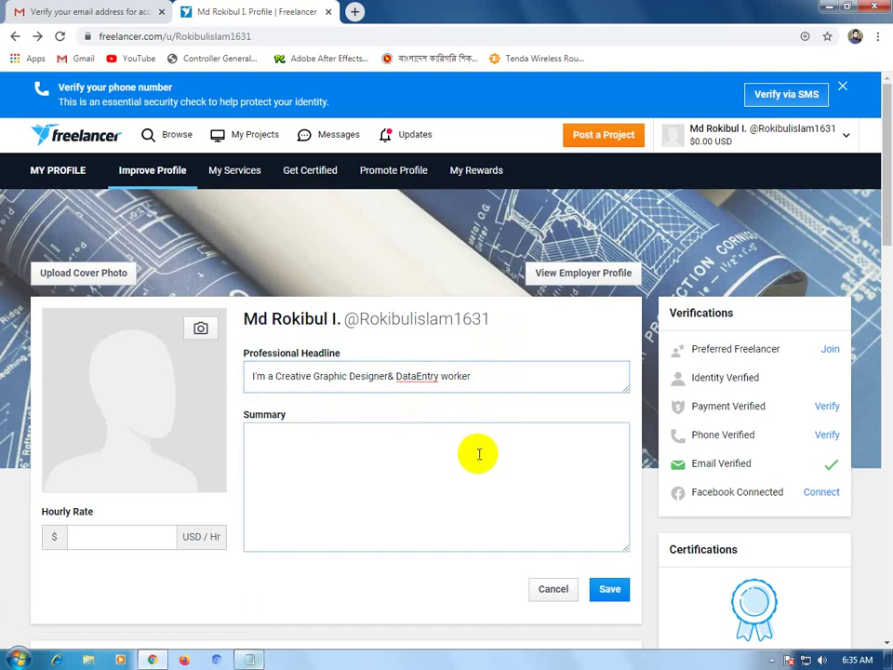
pyautogui.click(312, 447)
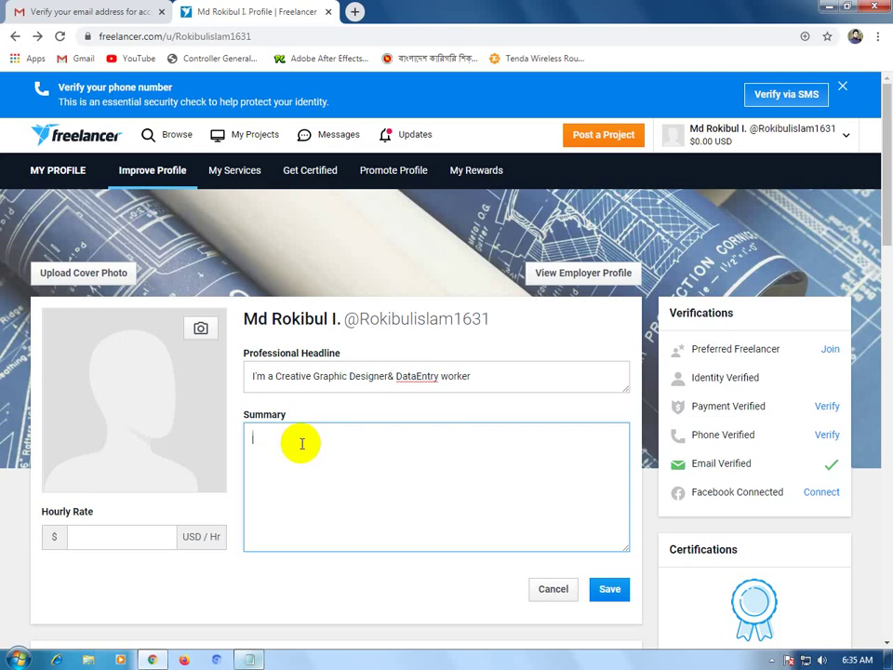
pyautogui.click(248, 660)
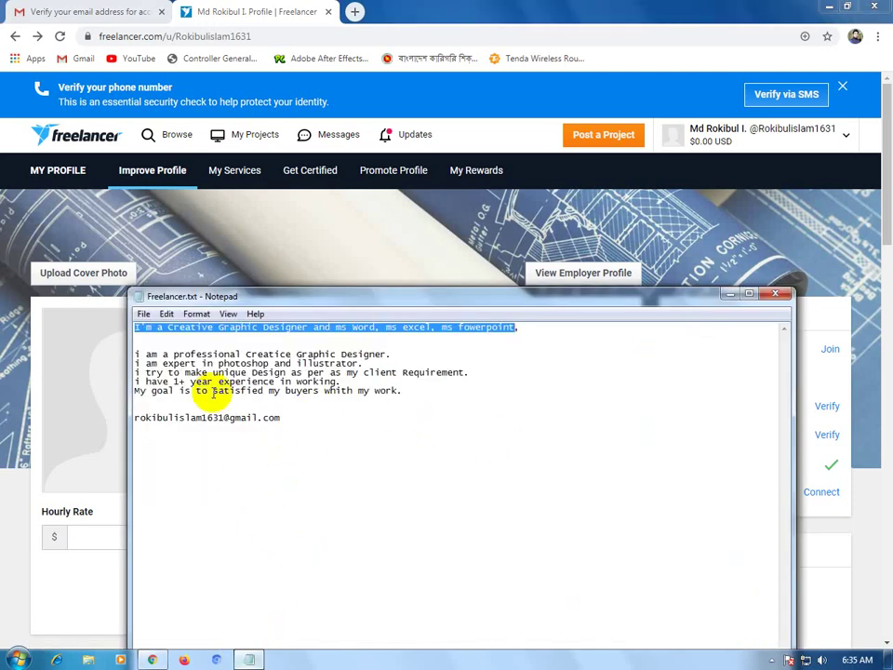
pyautogui.moveTo(134, 356); pyautogui.dragTo(403, 394)
pyautogui.hotkey('ctrl', 'c')
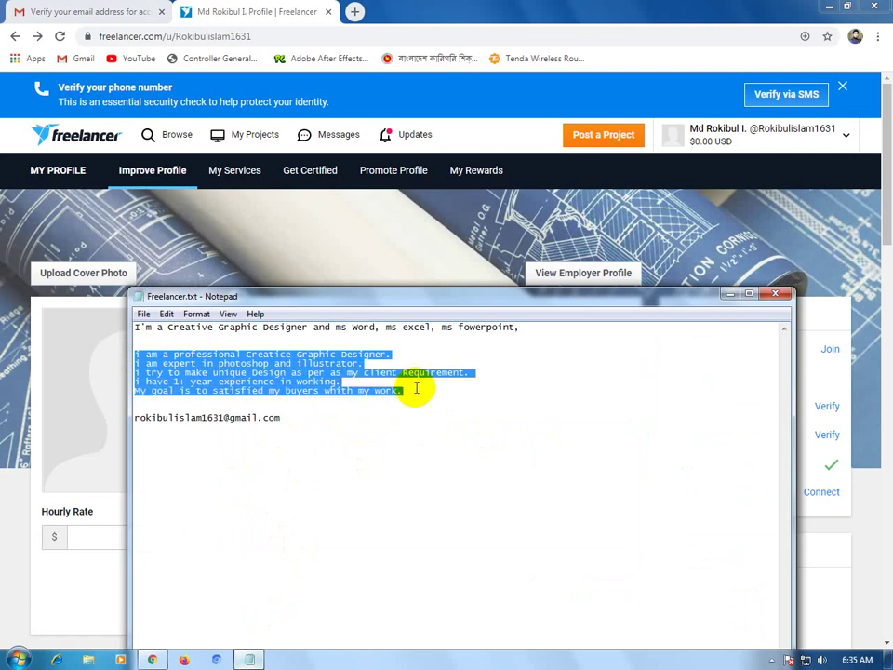
pyautogui.click(448, 10)
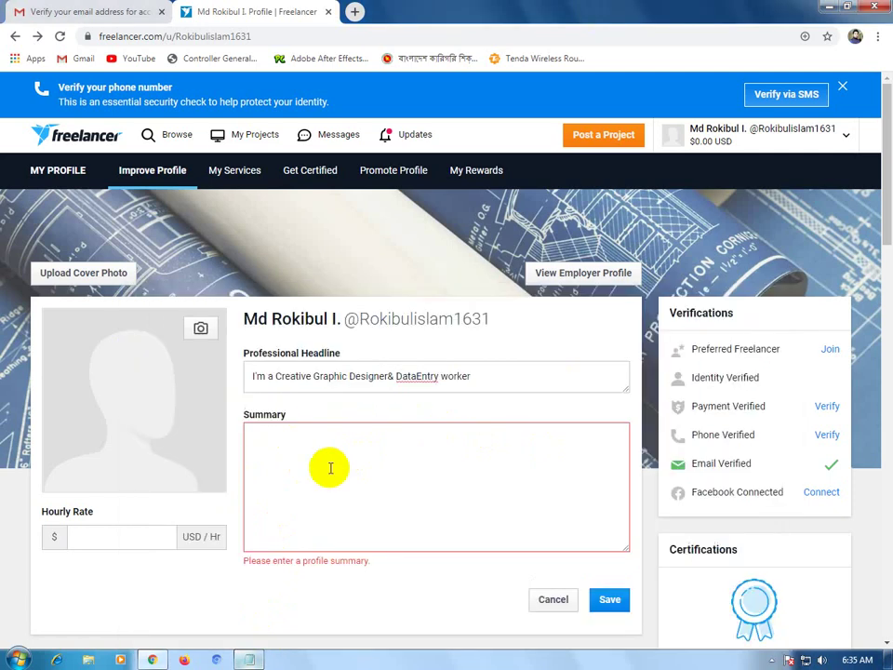
pyautogui.hotkey('ctrl', 'v')
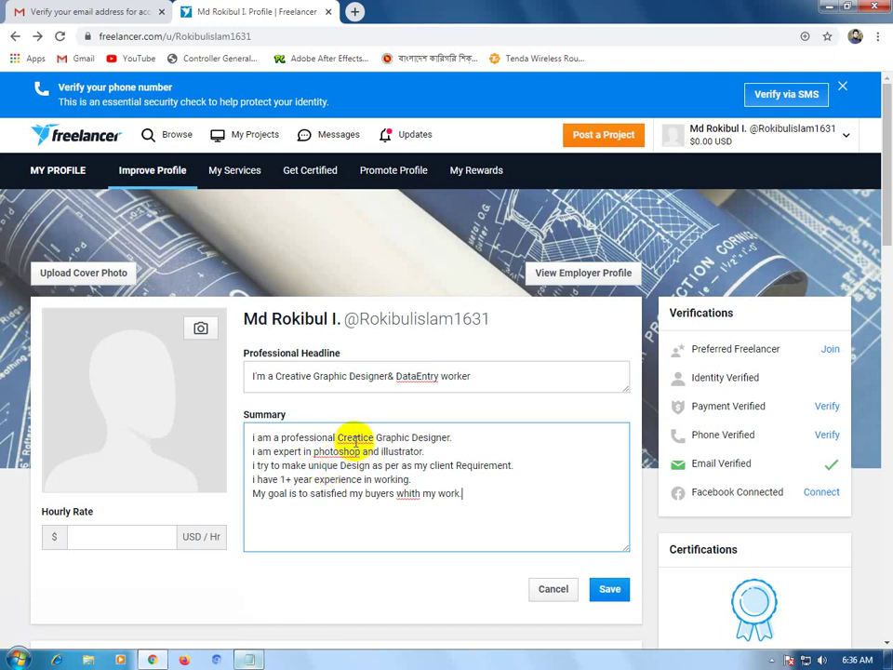
# Spell-correct the Summary: 'Creatice' to 'Creative', 'photoshop' to 'Photoshop', 'whith' to 'white'.
pyautogui.rightClick(351, 440)
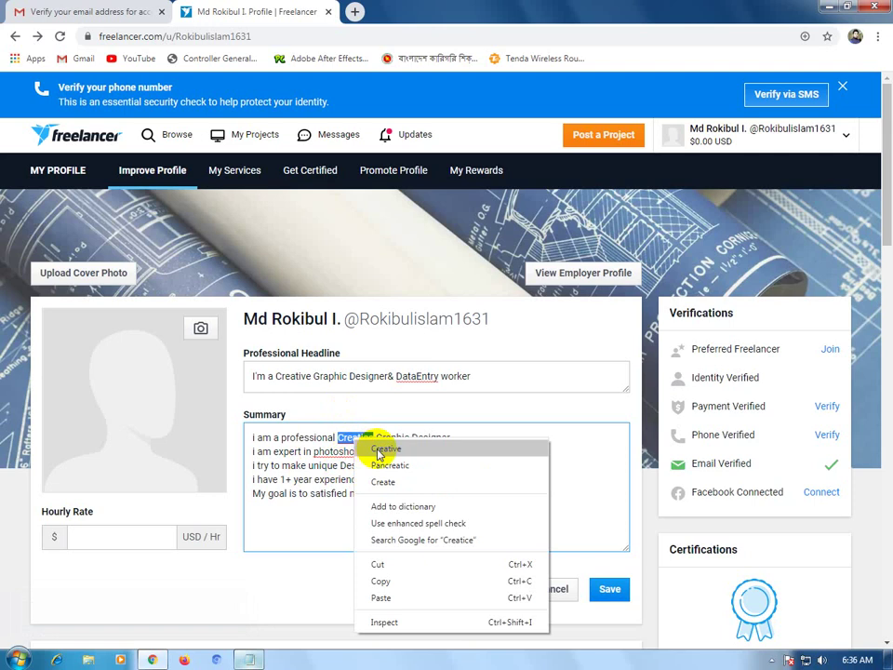
pyautogui.click(383, 449)
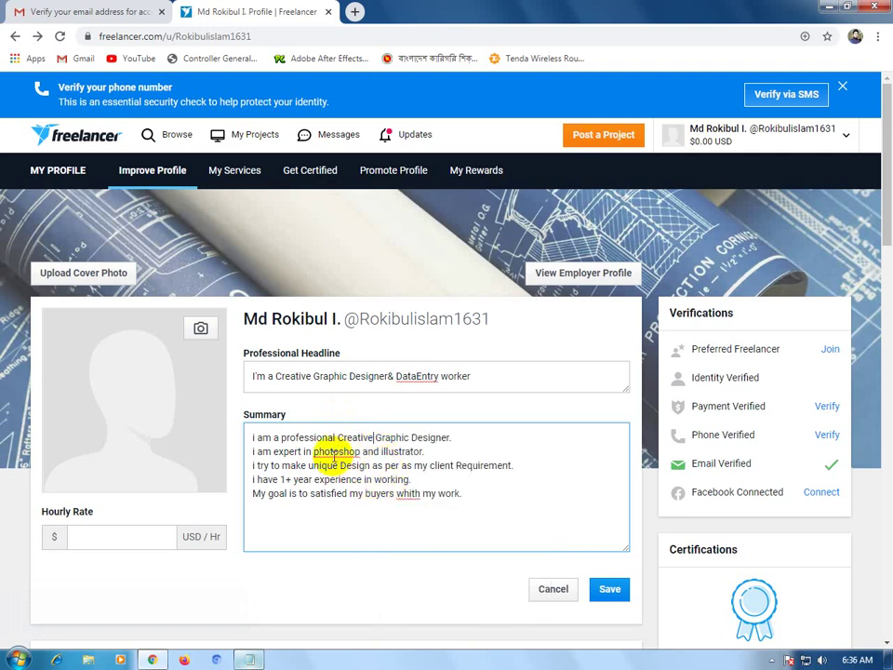
pyautogui.rightClick(333, 454)
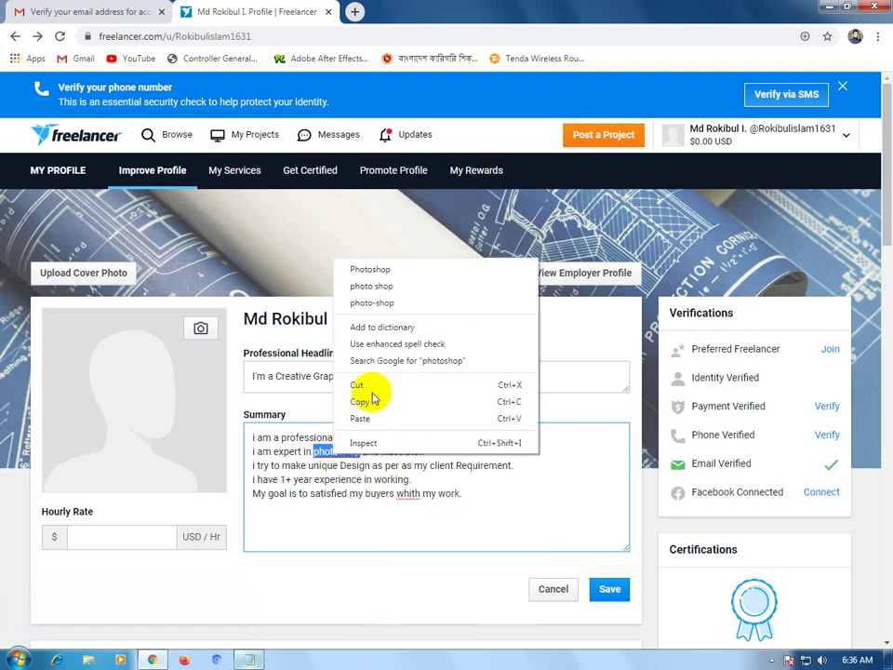
pyautogui.click(376, 269)
pyautogui.rightClick(408, 499)
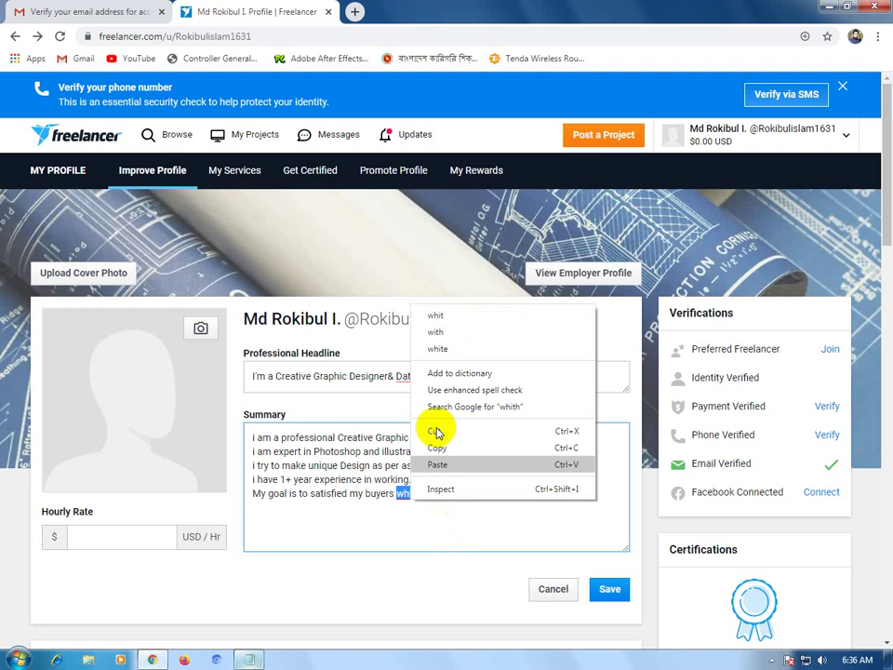
pyautogui.click(434, 520)
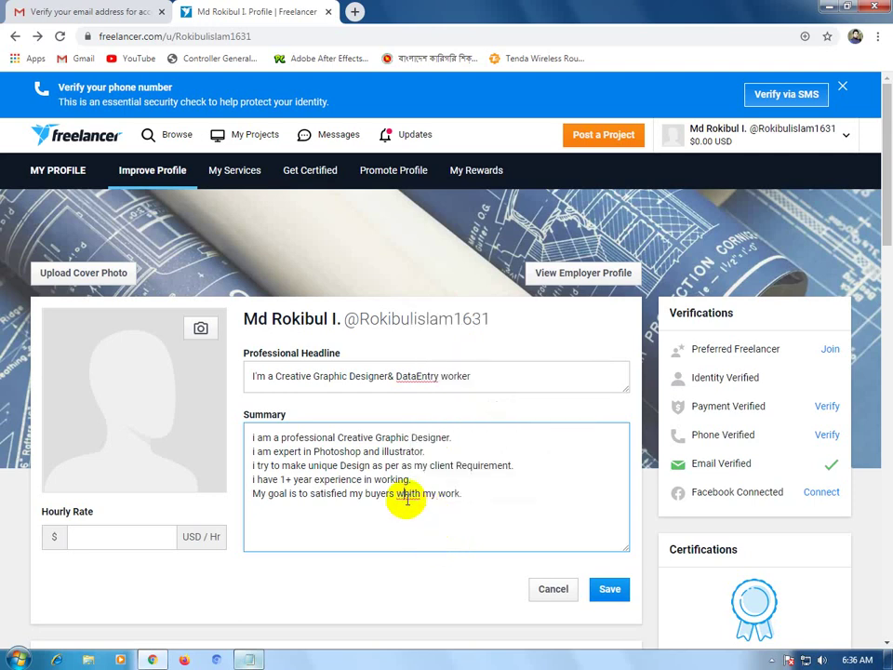
pyautogui.rightClick(405, 500)
pyautogui.click(452, 350)
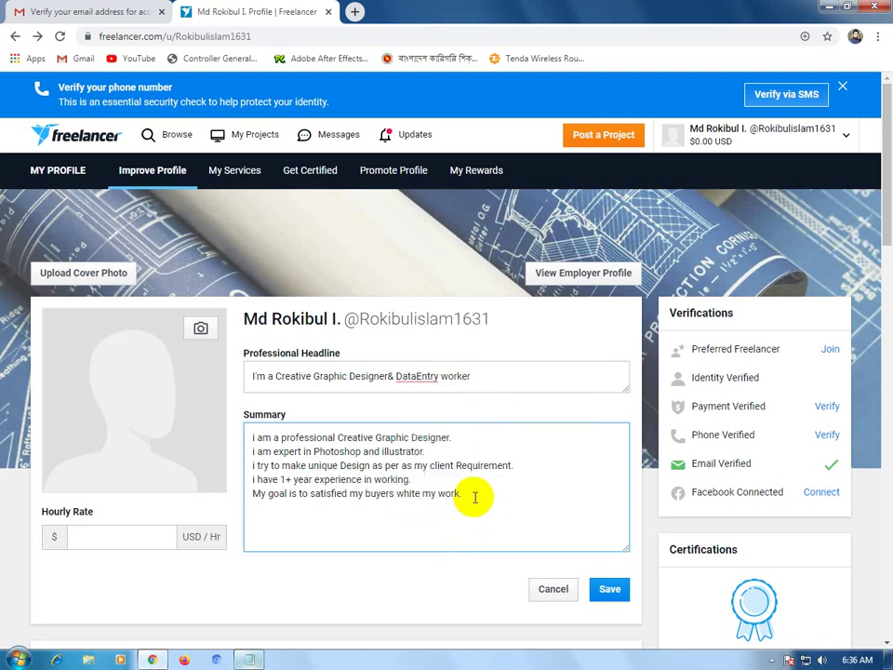
pyautogui.scroll(-2, 446, 484)
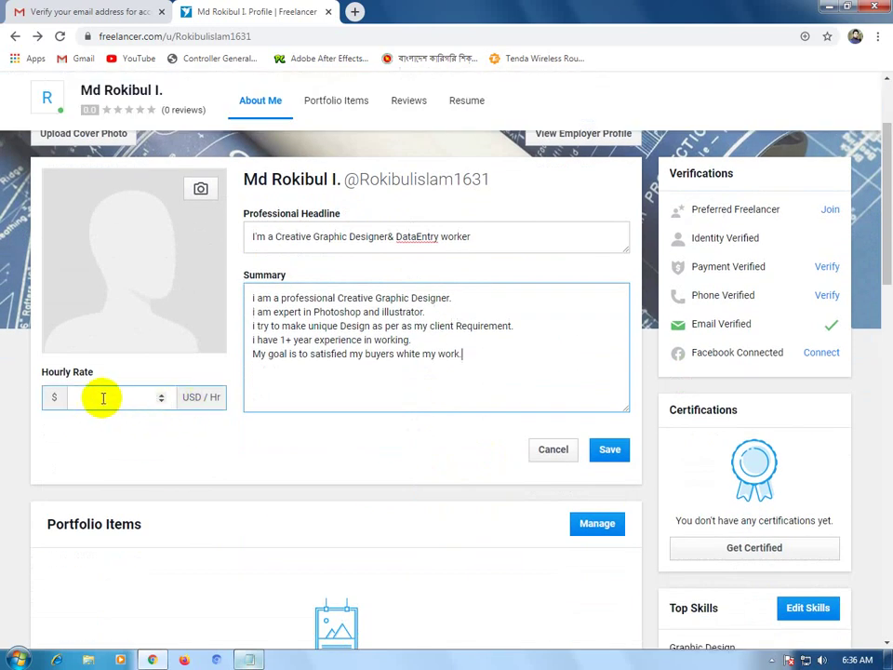
# Set the Hourly Rate to 10 USD with the spinner and save the profile.
pyautogui.click(160, 403)
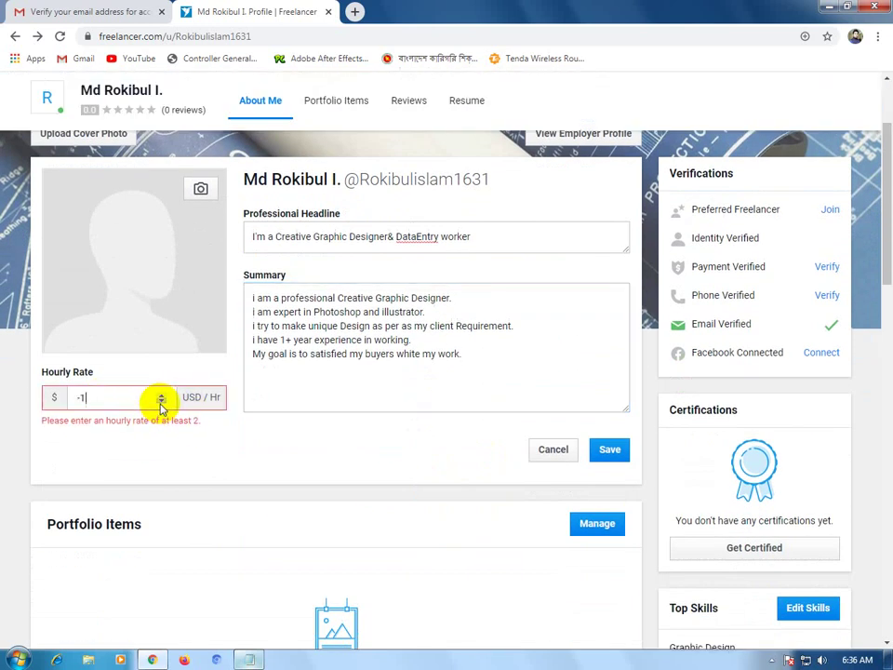
pyautogui.click(162, 394)
pyautogui.click(163, 394)
pyautogui.click(163, 395)
pyautogui.click(162, 394)
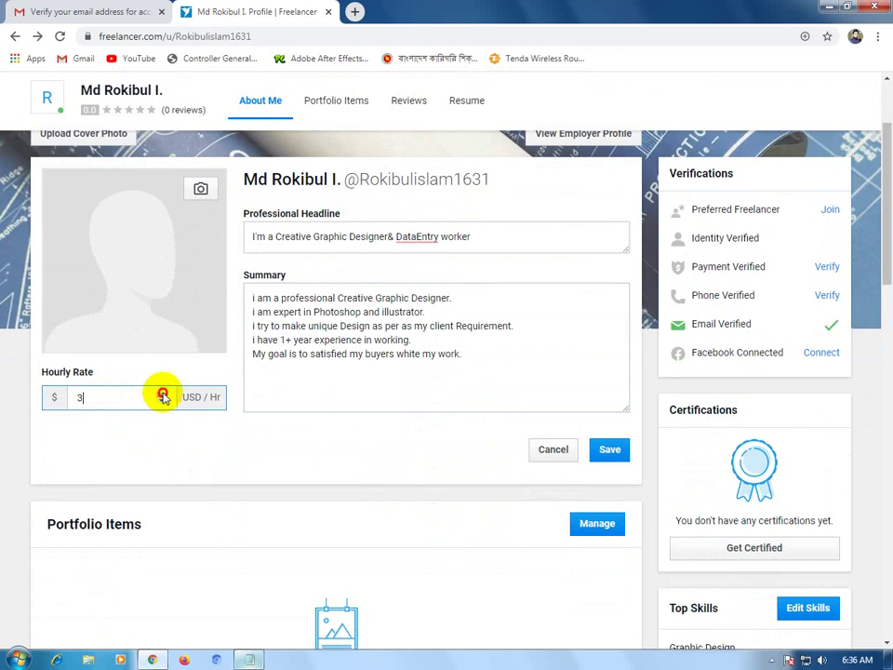
pyautogui.click(163, 395)
pyautogui.click(163, 394)
pyautogui.click(162, 394)
pyautogui.click(163, 394)
pyautogui.click(163, 394)
pyautogui.click(162, 394)
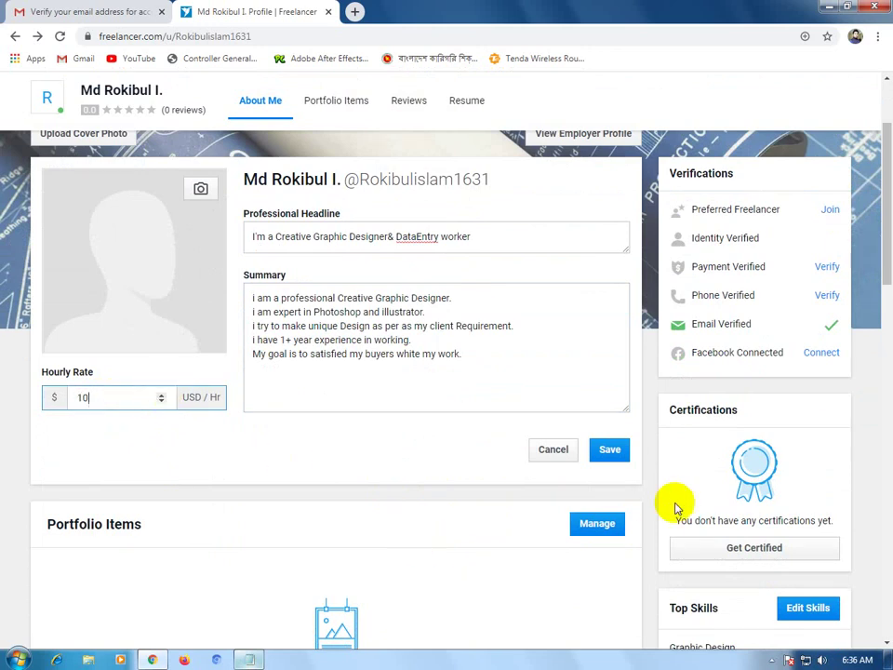
pyautogui.click(610, 450)
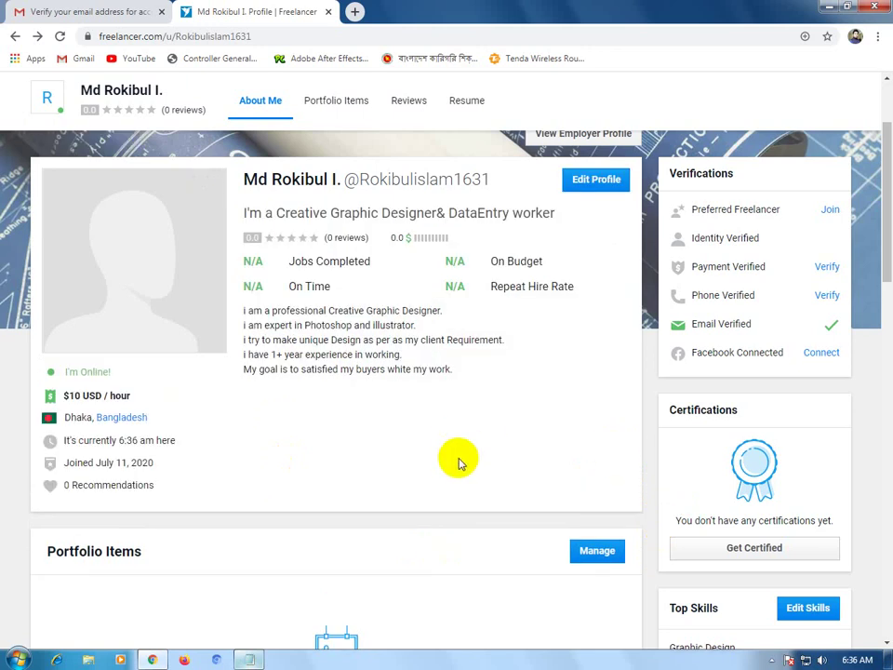
# Review the saved profile, then open the account name dropdown in the header.
pyautogui.scroll(1, 458, 462)
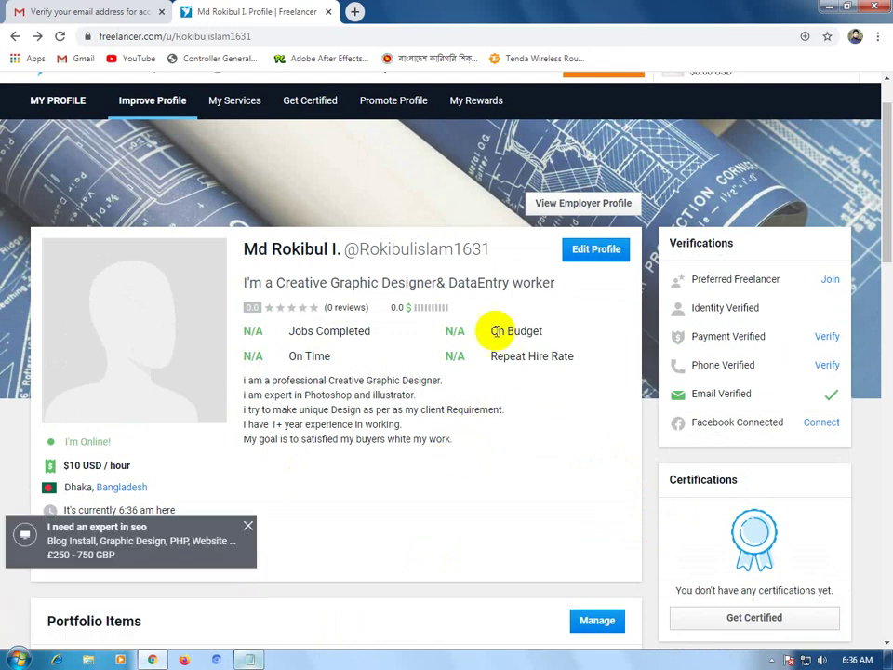
pyautogui.scroll(-1, 492, 379)
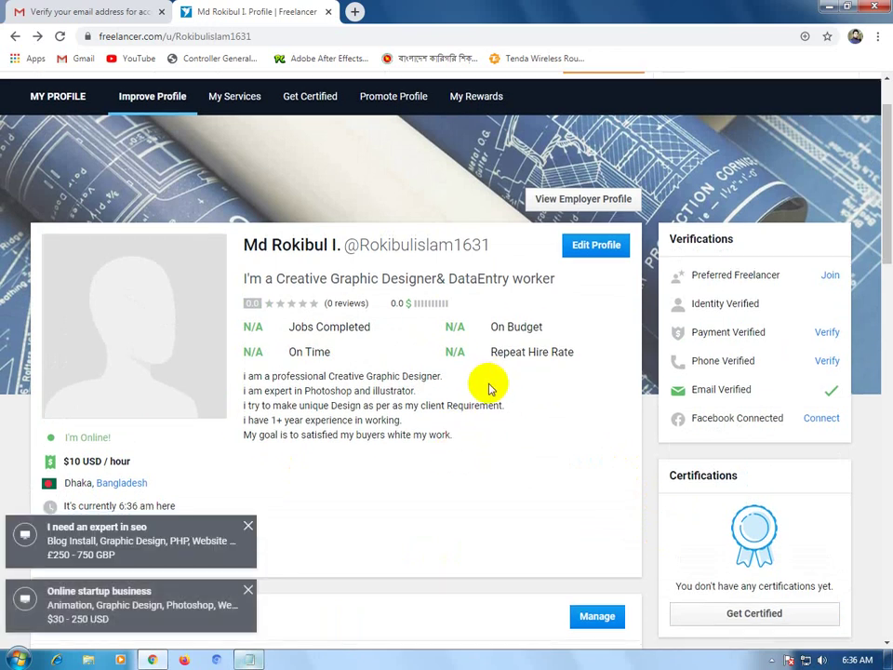
pyautogui.scroll(-15, 488, 388)
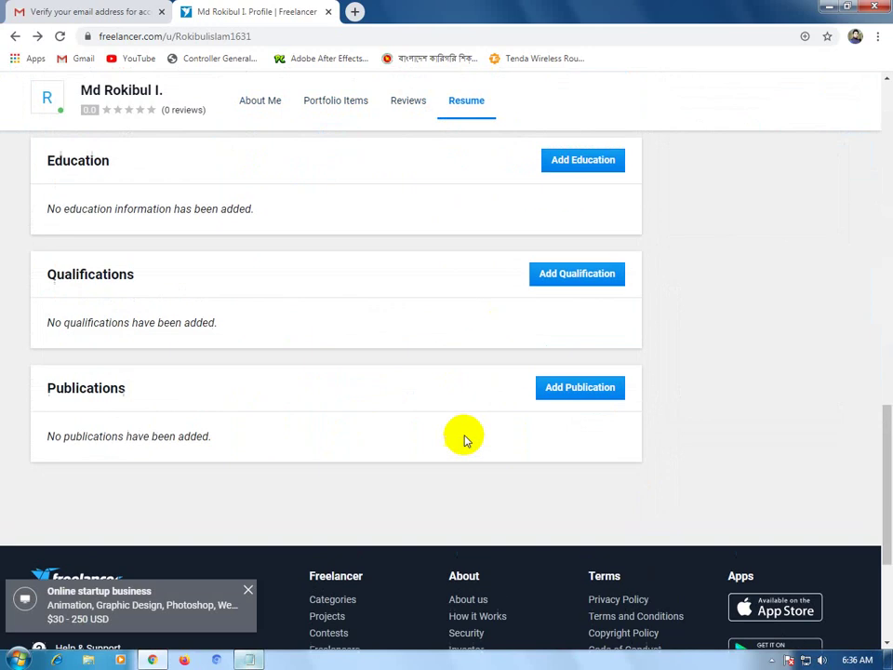
pyautogui.scroll(15, 465, 439)
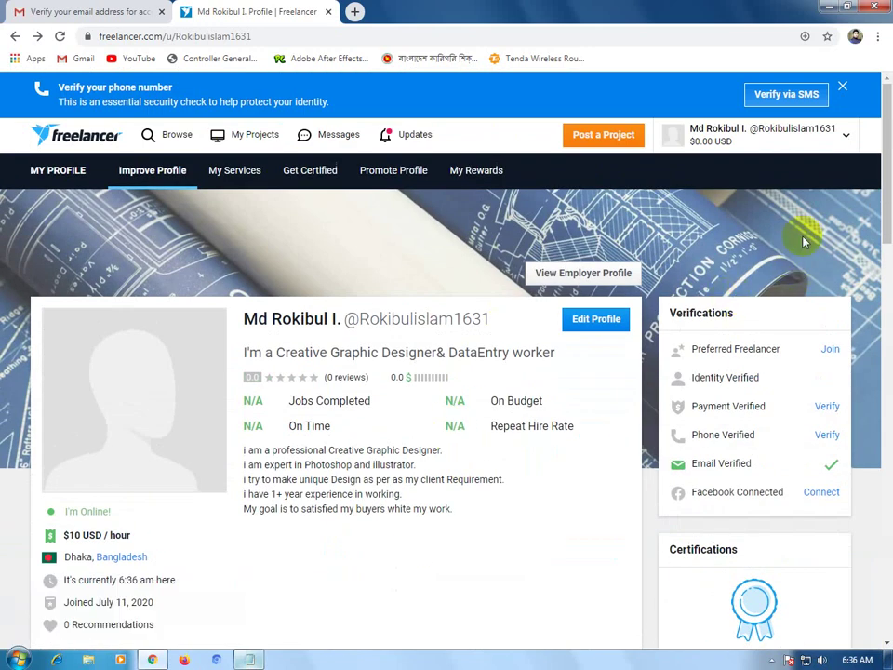
pyautogui.click(846, 136)
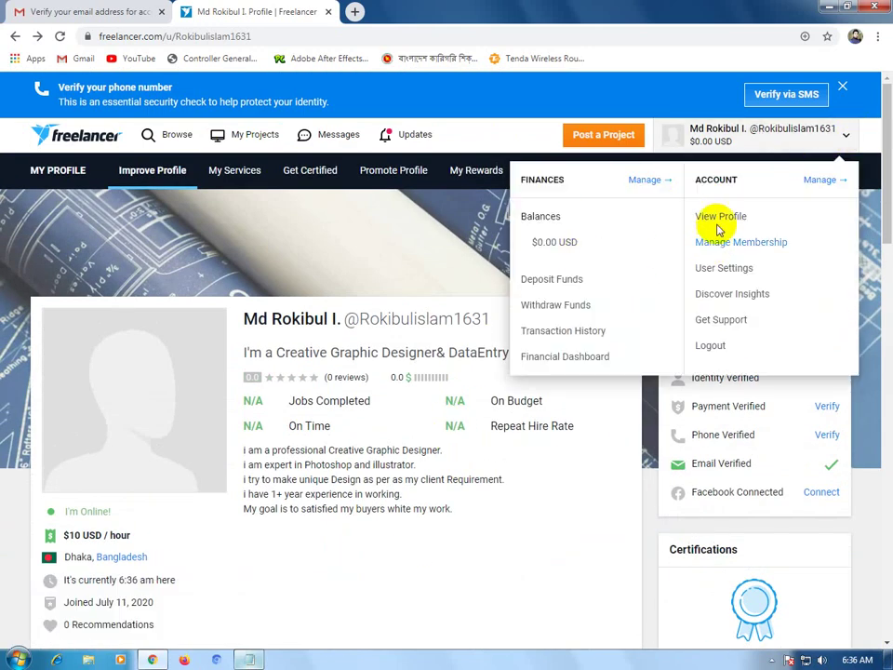
# Open User Settings and scroll through the Profile Details name, address and language fields.
pyautogui.click(720, 274)
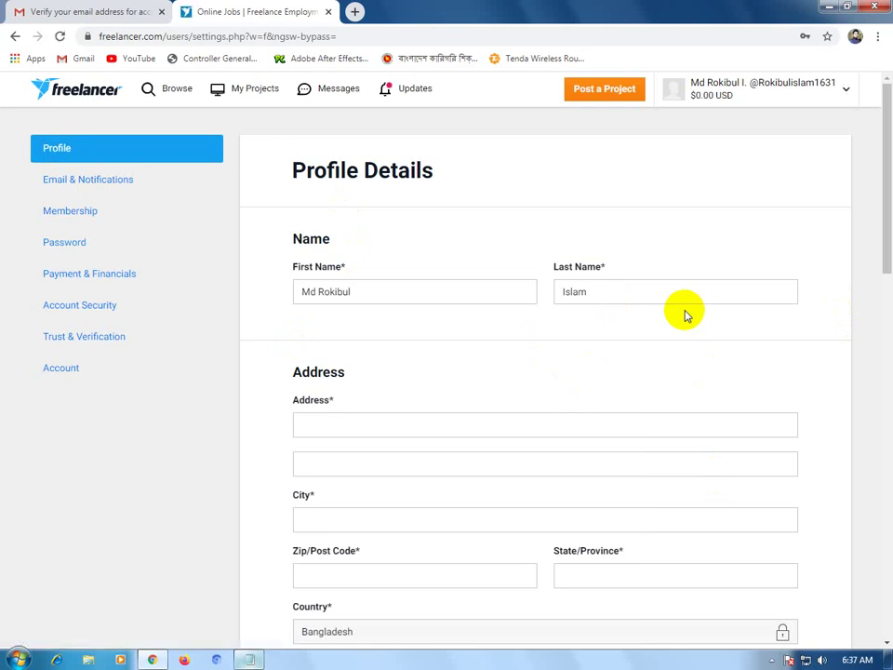
pyautogui.scroll(-1, 548, 344)
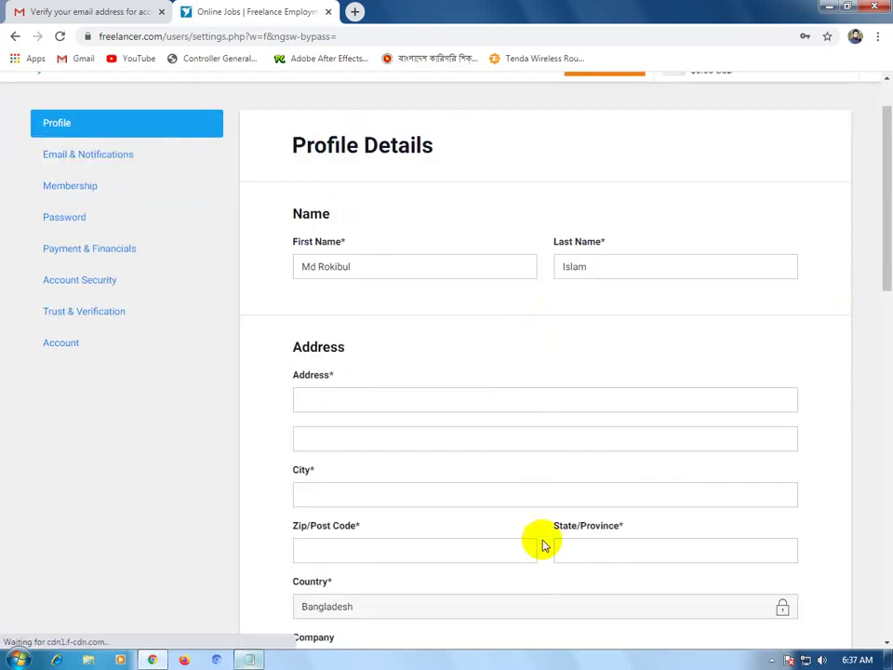
pyautogui.scroll(-2, 529, 502)
pyautogui.scroll(-1, 525, 476)
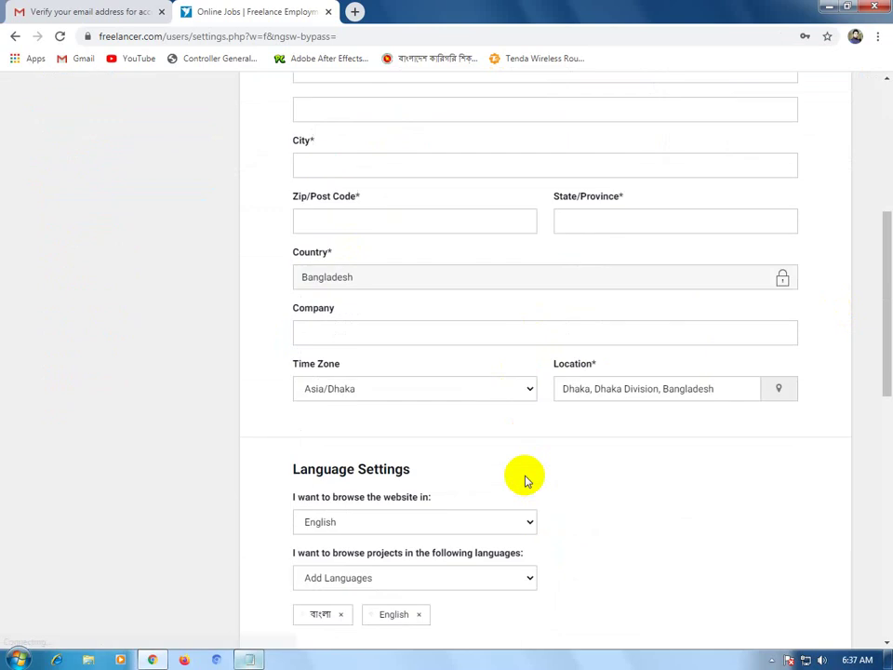